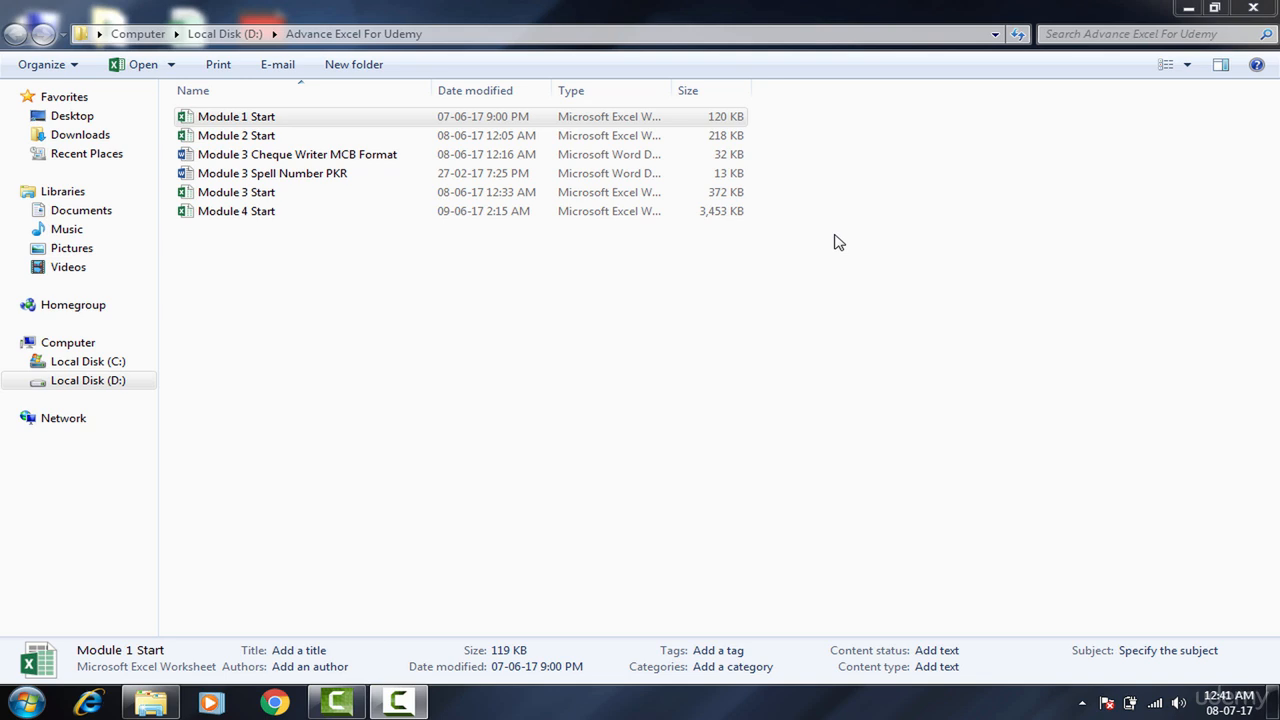
# Look over the module start files in the Advance Excel For Udemy folder.
pyautogui.click(817, 135)
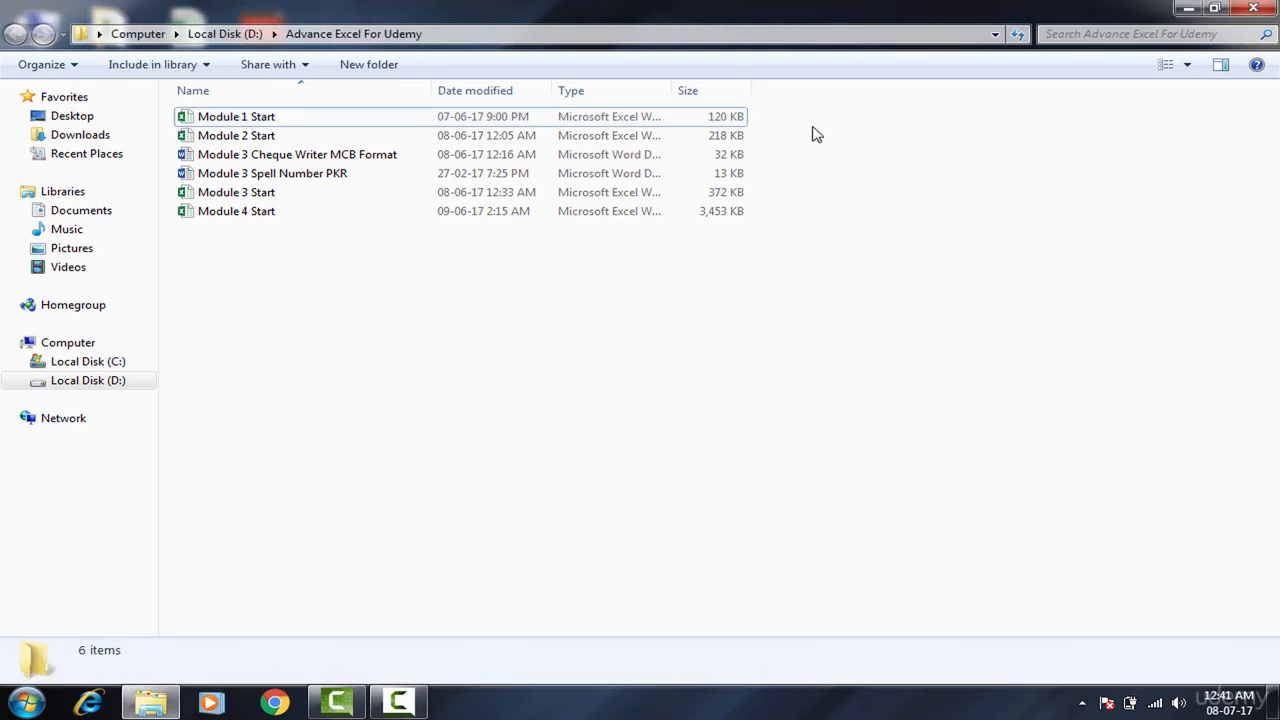
pyautogui.click(686, 122)
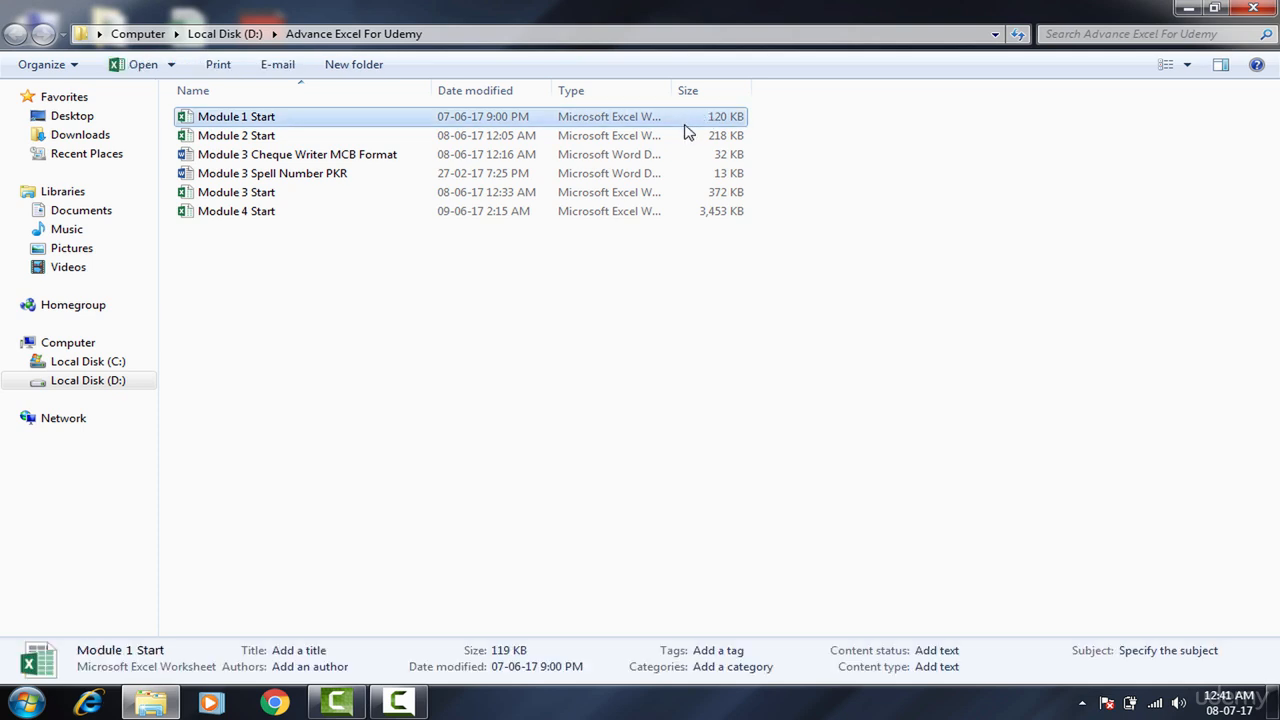
pyautogui.click(686, 137)
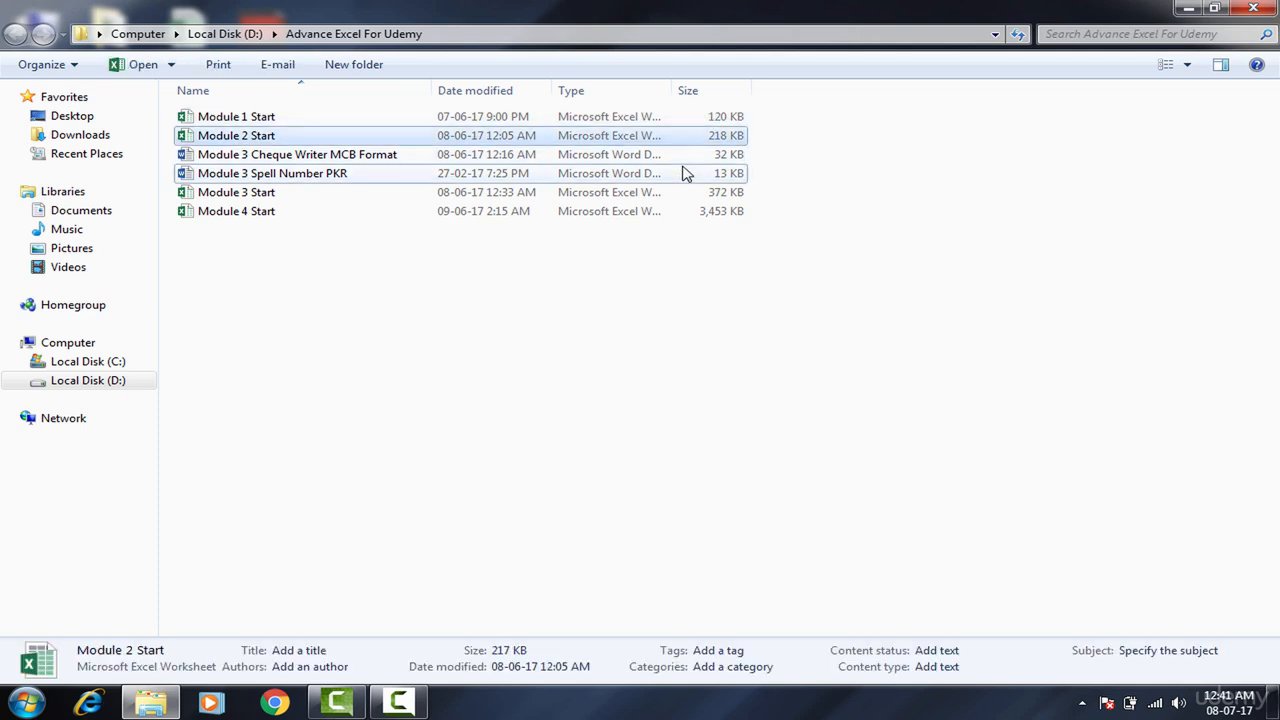
pyautogui.click(685, 173)
pyautogui.click(684, 193)
pyautogui.click(684, 213)
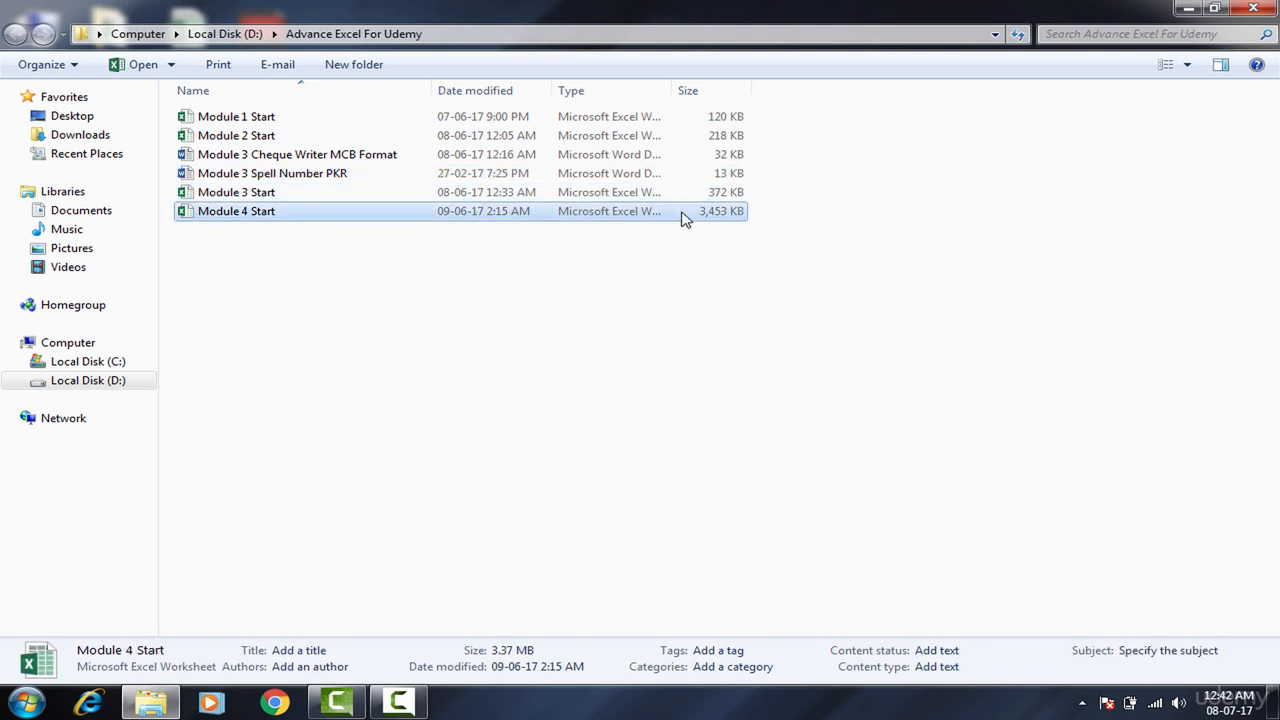
# Open the Module 1 Start workbook and close its Navigation Pane.
pyautogui.click(582, 122)
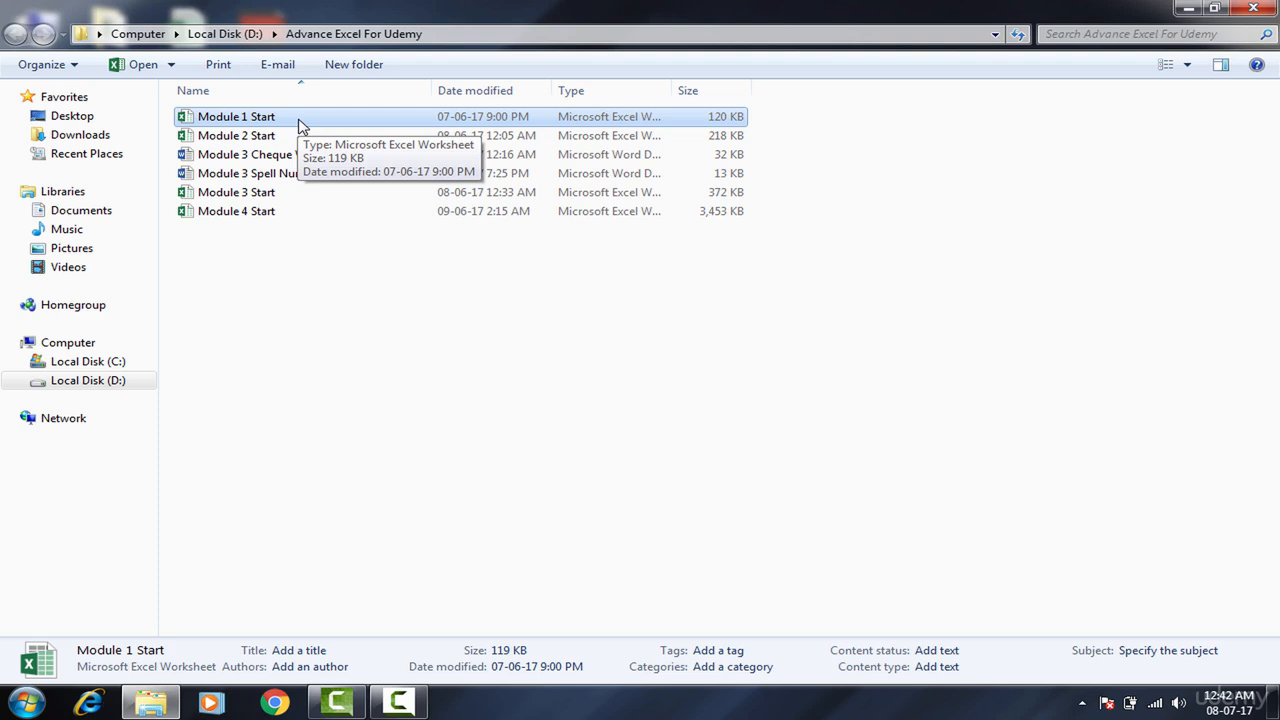
pyautogui.doubleClick(283, 121)
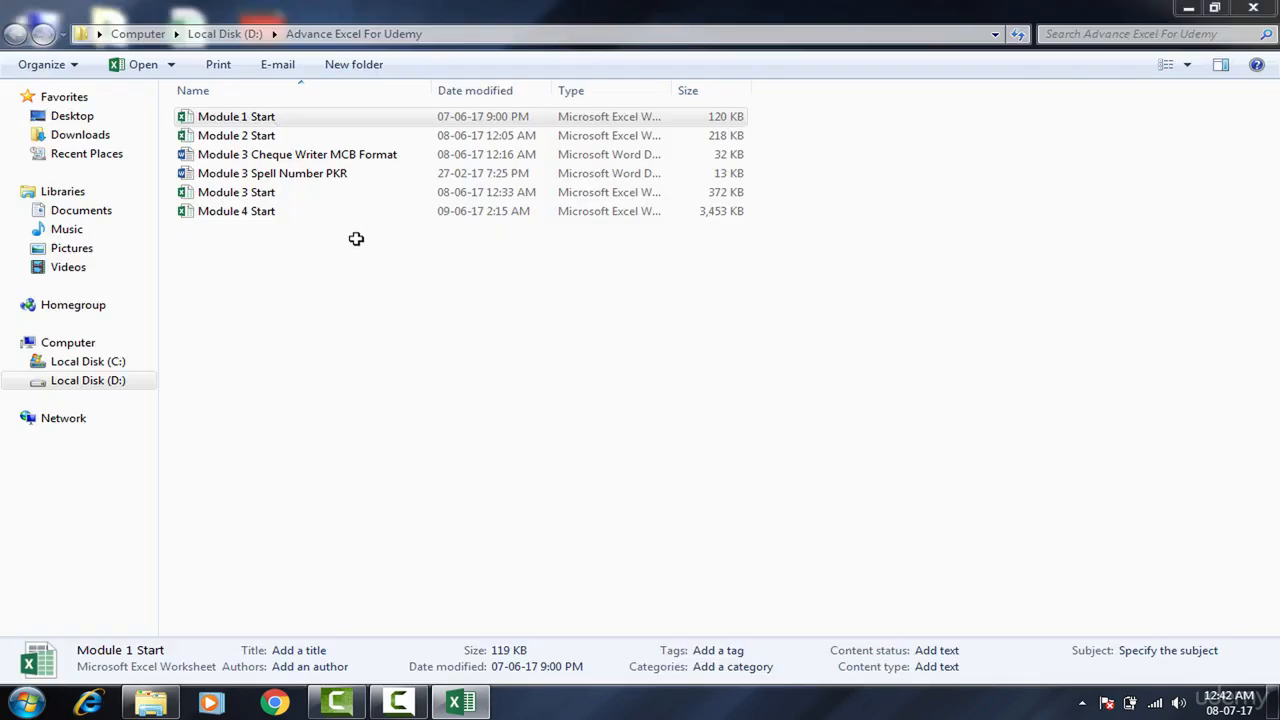
pyautogui.click(483, 703)
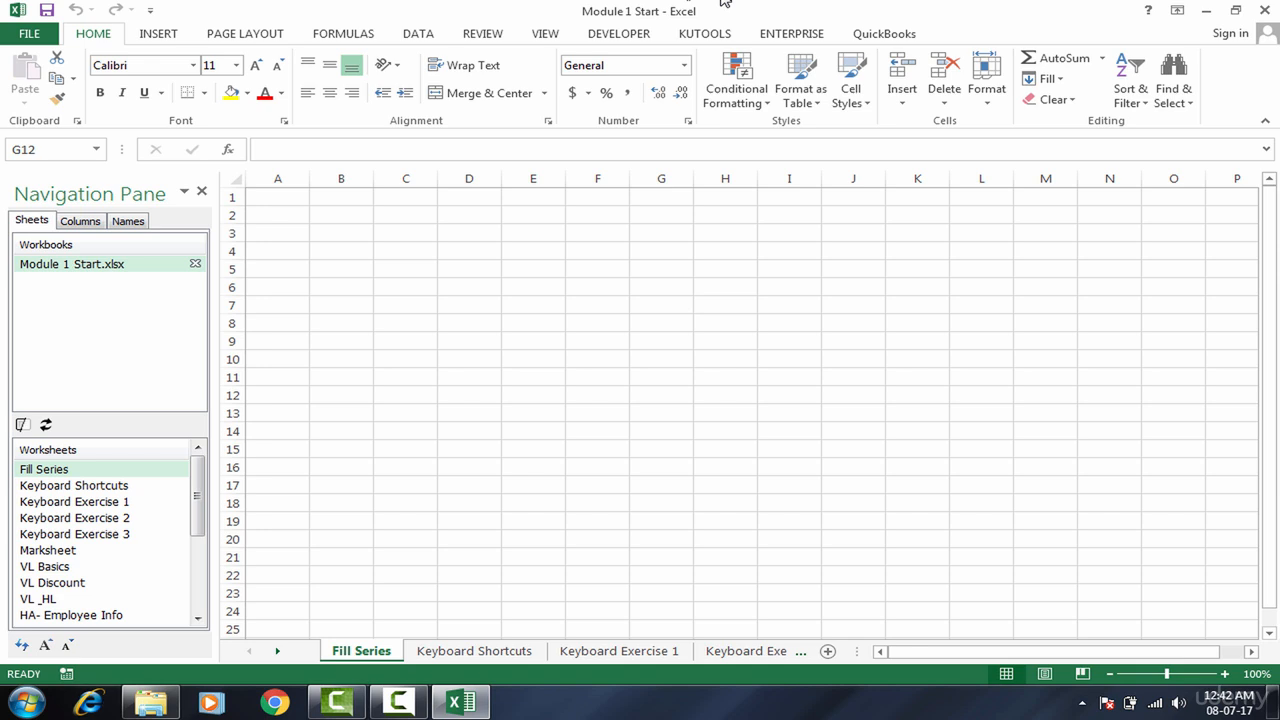
pyautogui.click(202, 192)
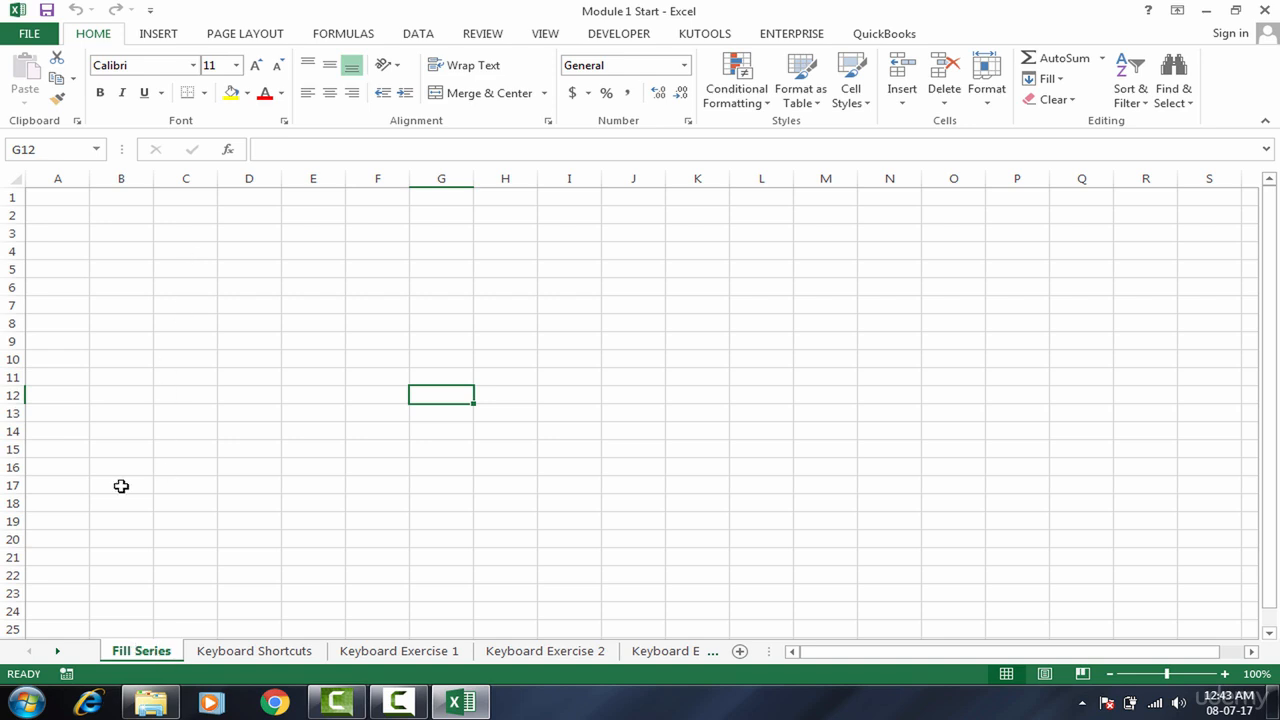
# Move the Marksheet worksheet so it sits directly after Fill Series in the sheet order.
pyautogui.click(58, 651)
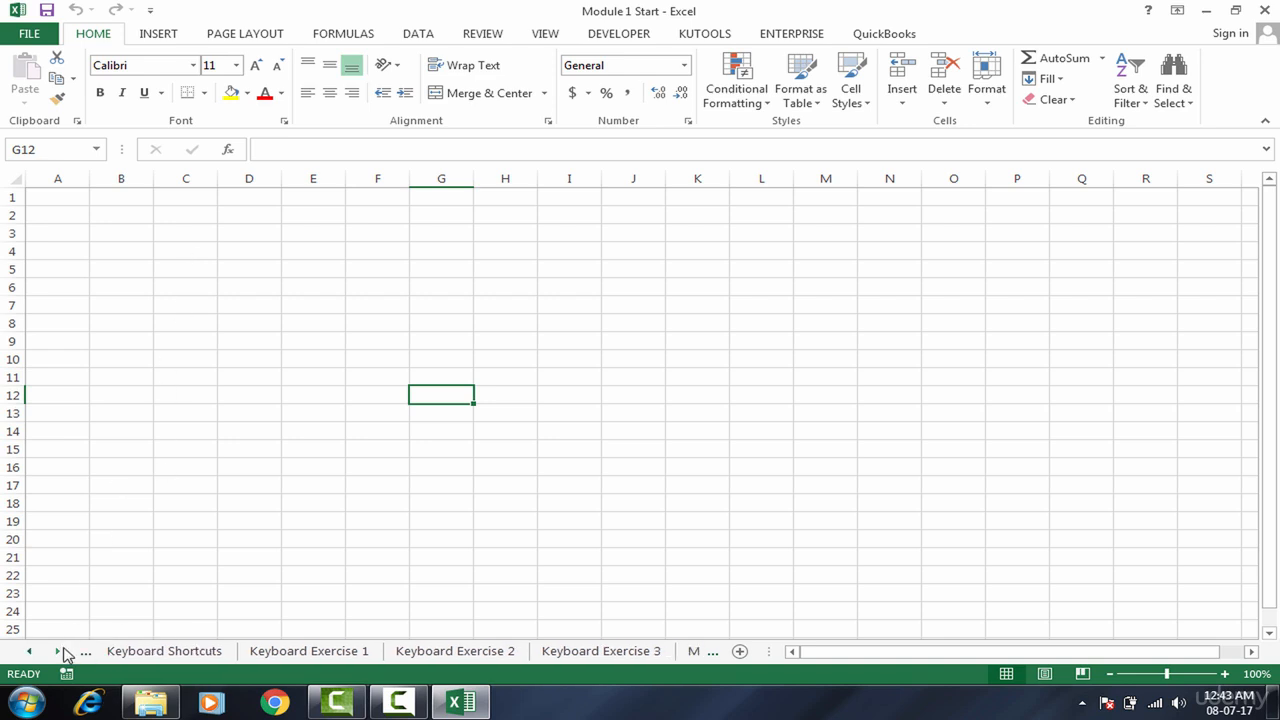
pyautogui.click(58, 651)
pyautogui.click(571, 651)
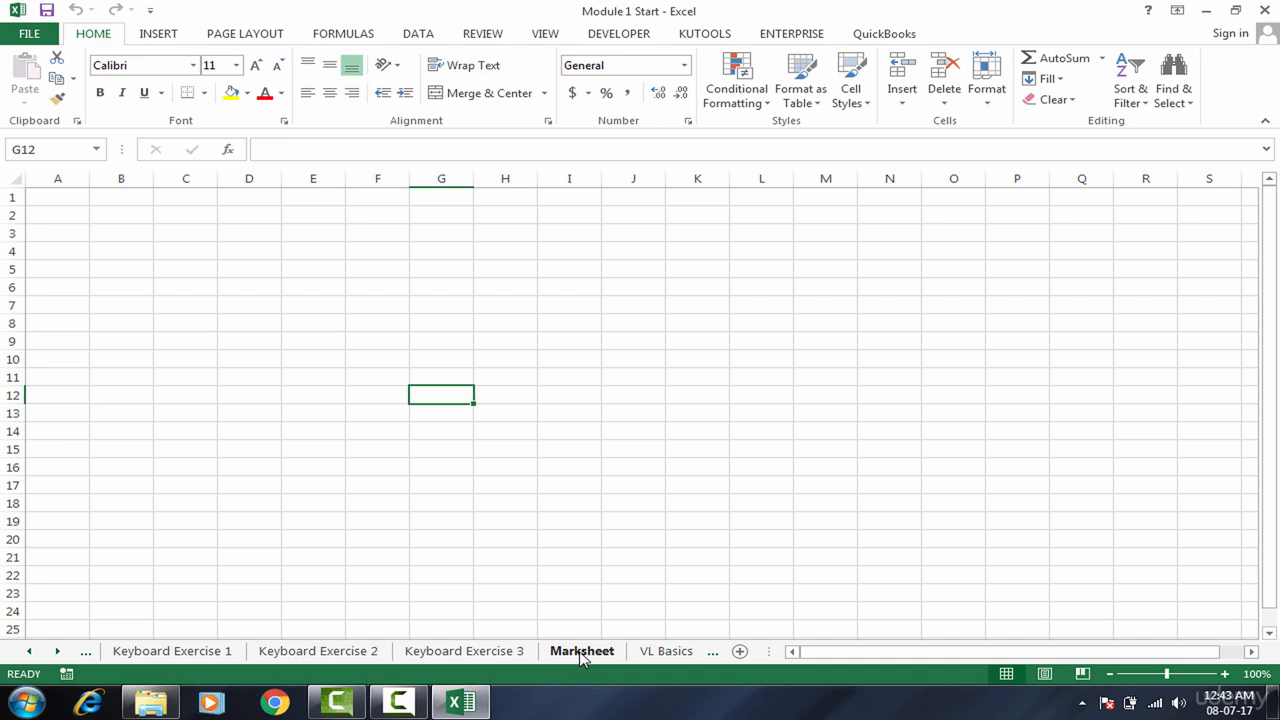
pyautogui.moveTo(580, 655)
pyautogui.mouseDown()
pyautogui.moveTo(237, 632)
pyautogui.moveTo(36, 641)
pyautogui.moveTo(183, 634)
pyautogui.moveTo(188, 623)
pyautogui.mouseUp()
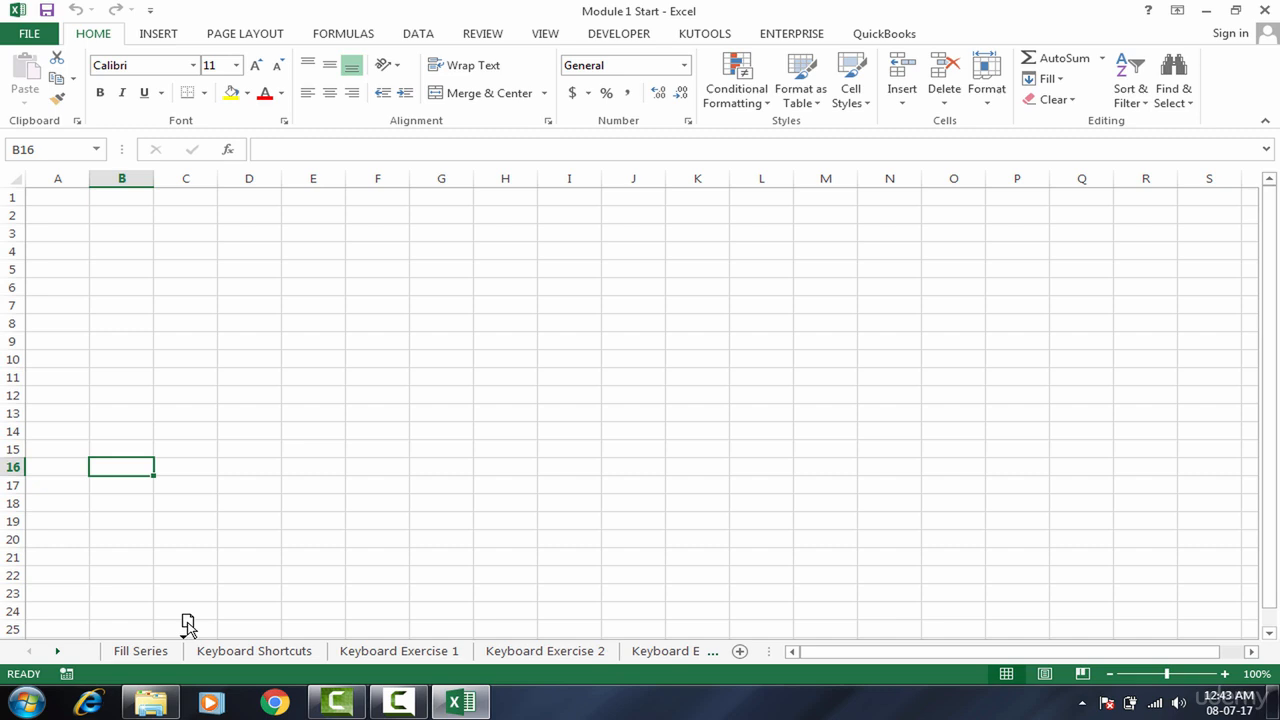
pyautogui.moveTo(188, 623); pyautogui.dragTo(186, 624)
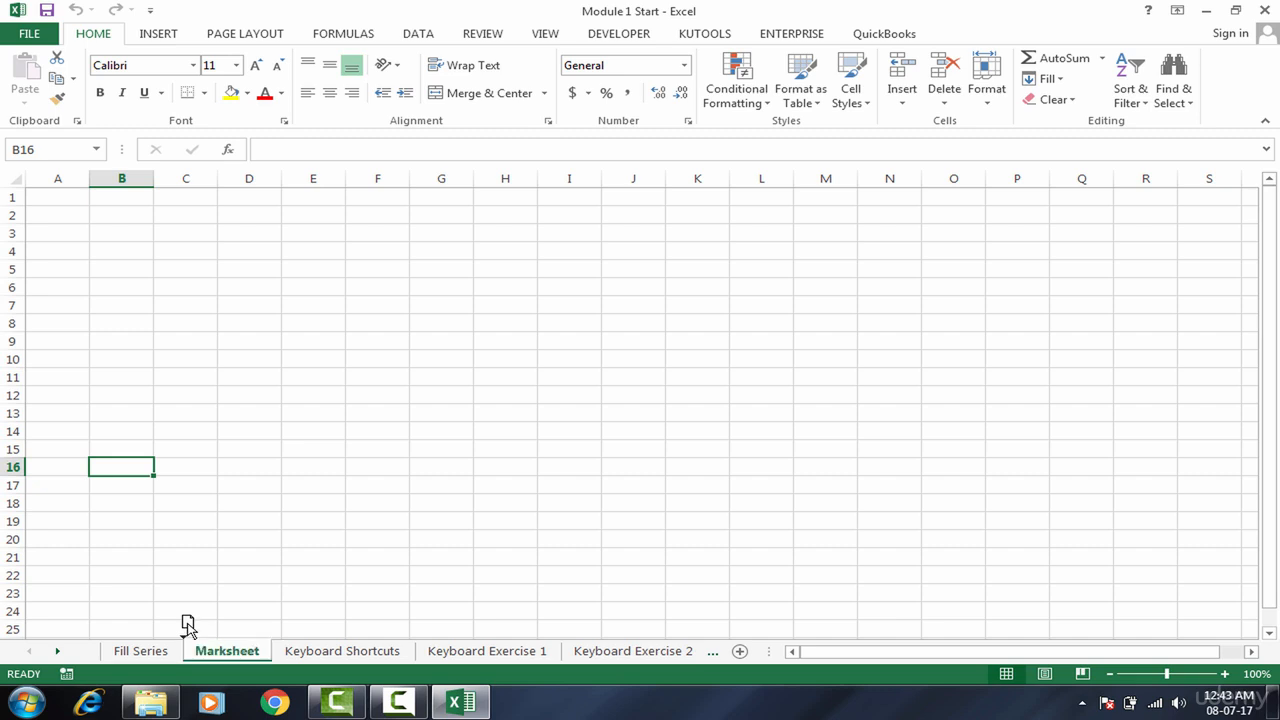
# Check the Fill Series and Marksheet worksheets, finishing on cell E2 of Marksheet.
pyautogui.click(238, 634)
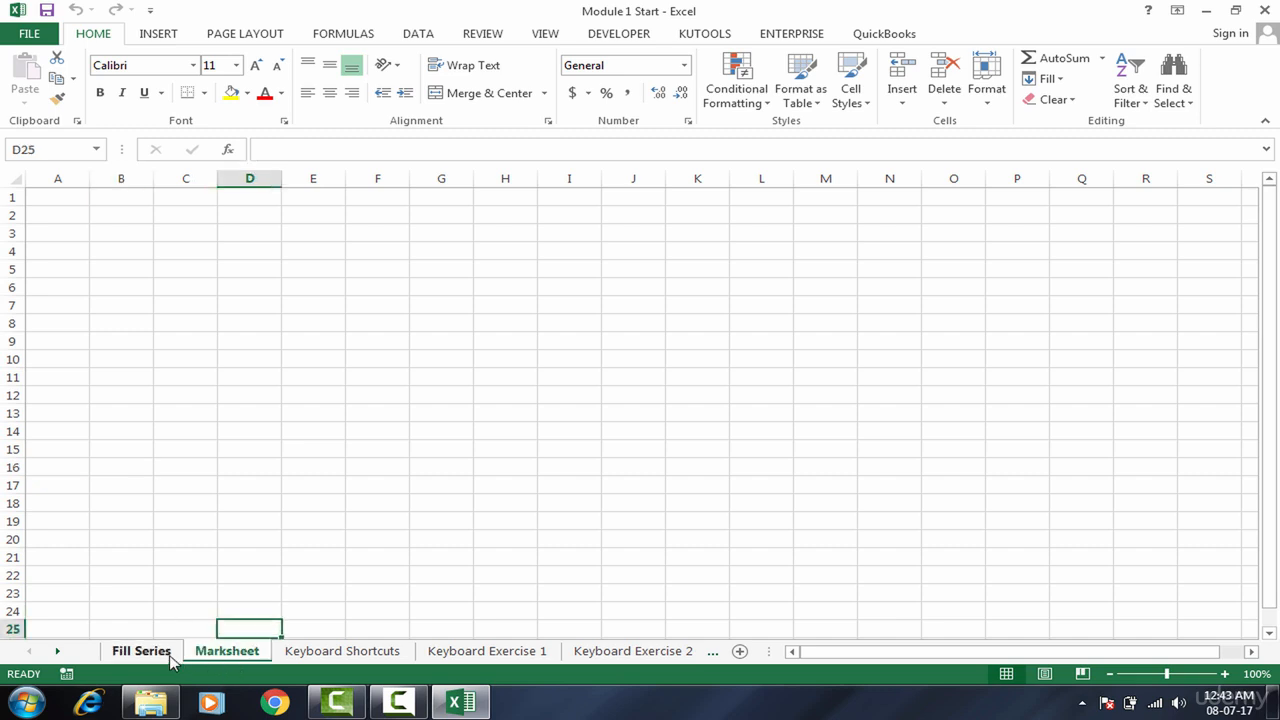
pyautogui.click(169, 653)
pyautogui.click(216, 656)
pyautogui.click(311, 220)
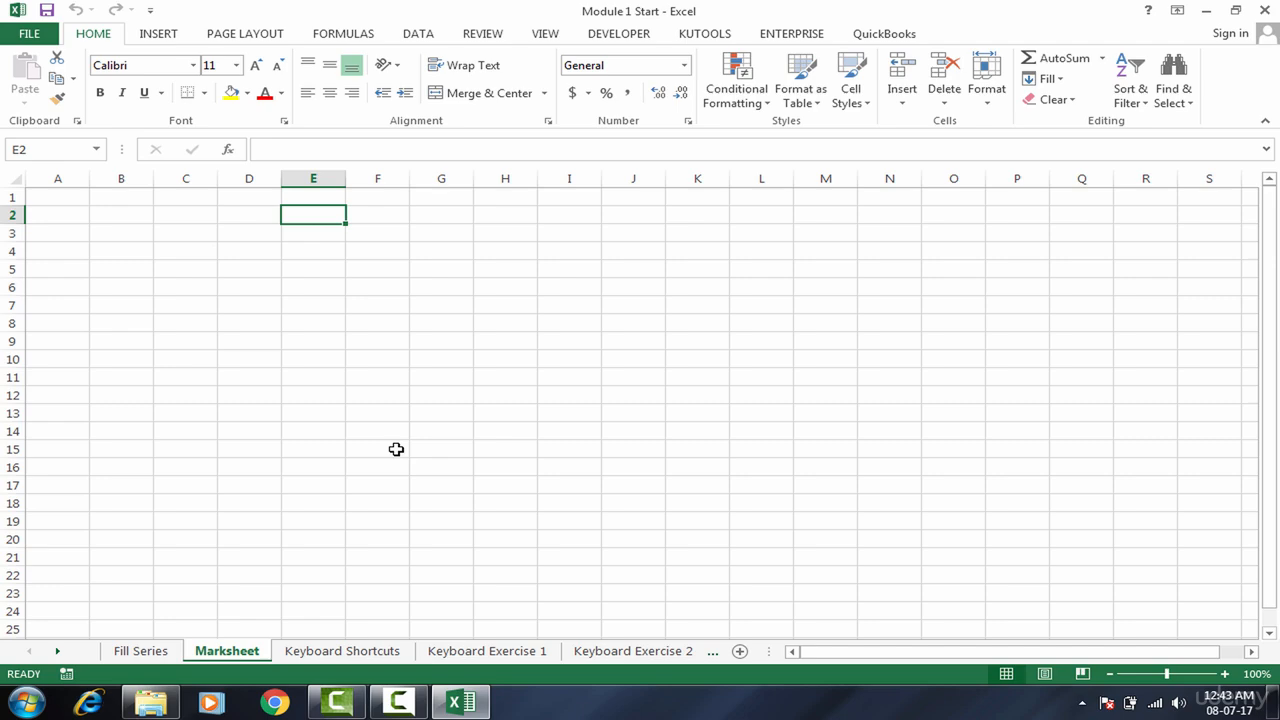
# Examine the General, Formatting Text In Worksheet and Formatting Cells lists on the Keyboard Shortcuts sheet.
pyautogui.click(364, 655)
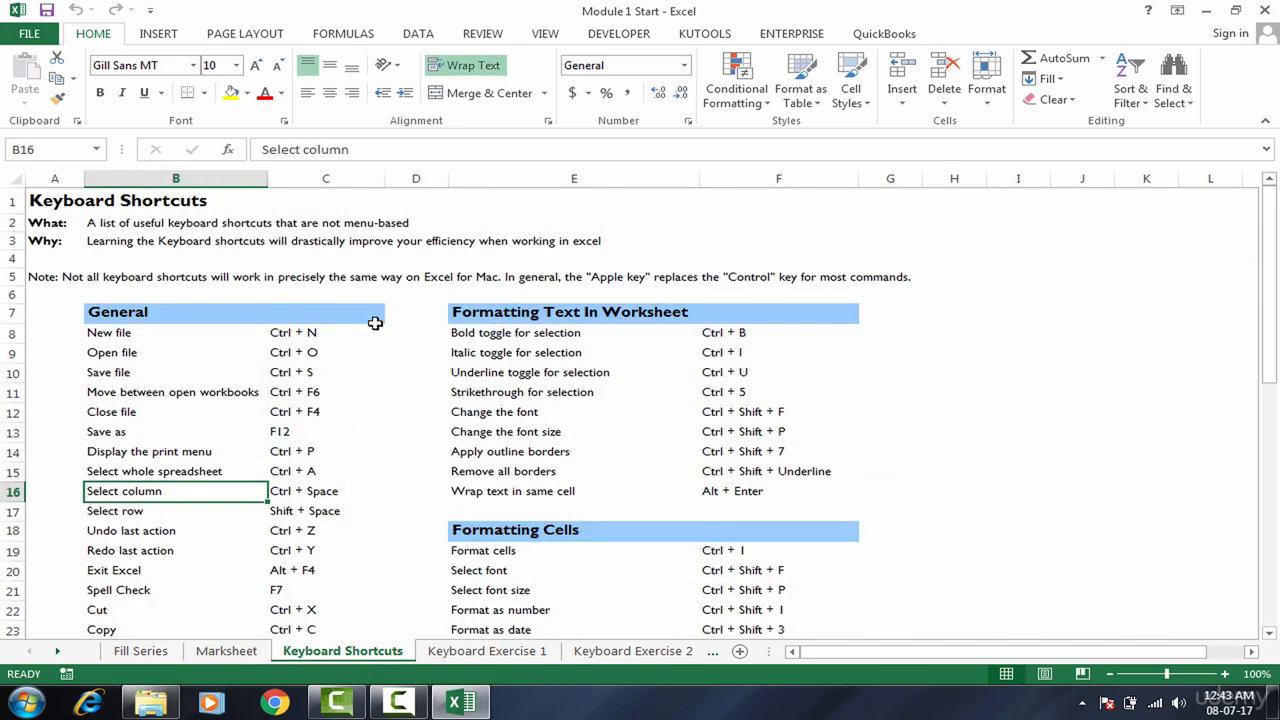
pyautogui.click(277, 353)
pyautogui.click(277, 493)
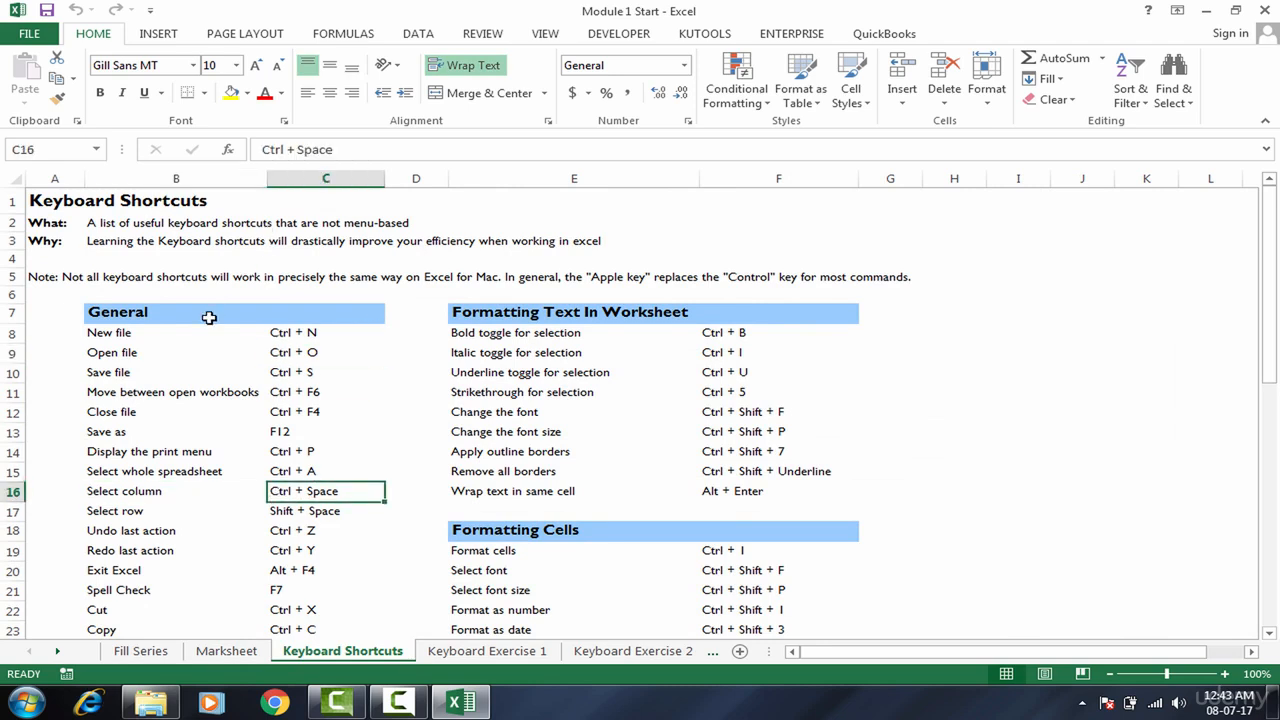
pyautogui.click(207, 349)
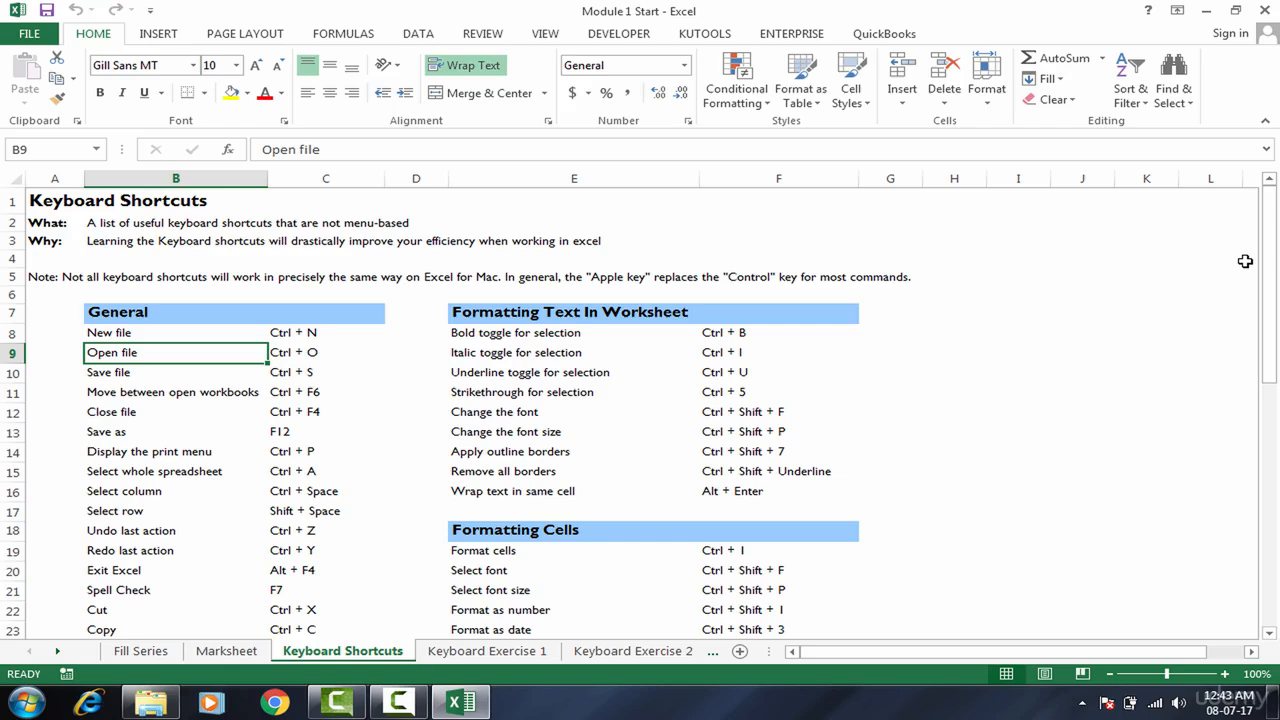
pyautogui.click(748, 338)
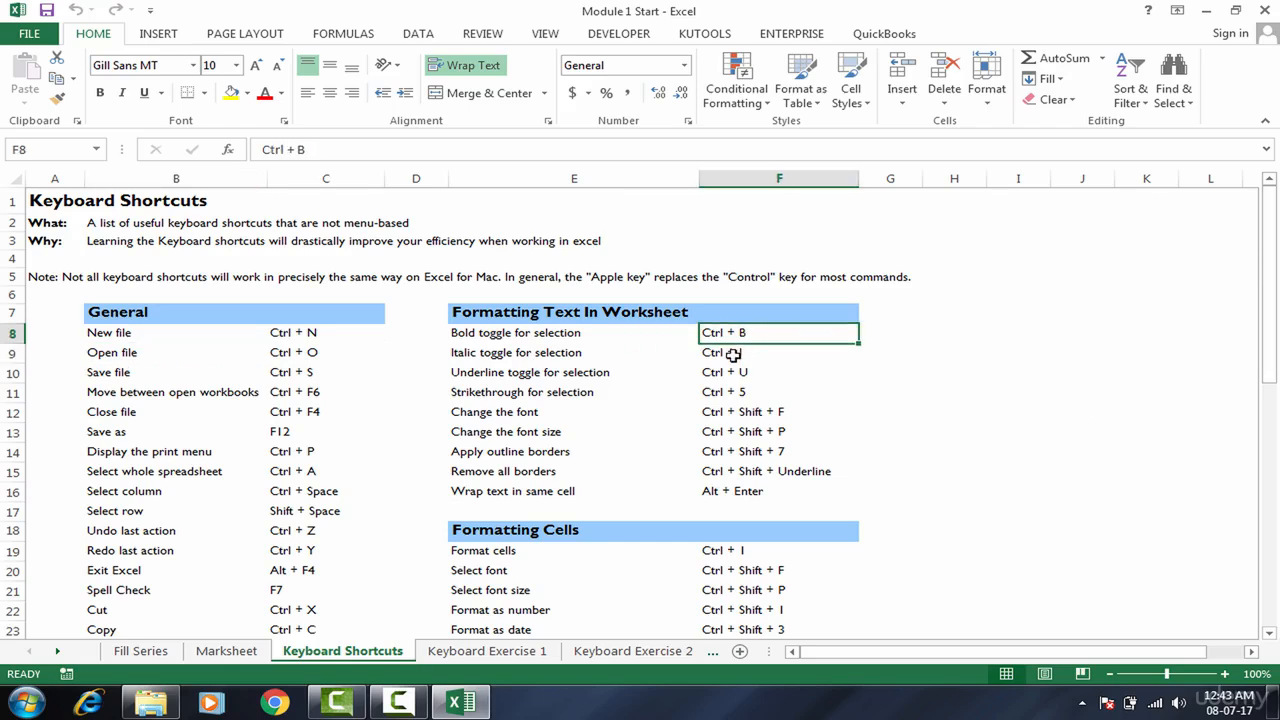
pyautogui.click(733, 354)
pyautogui.click(734, 374)
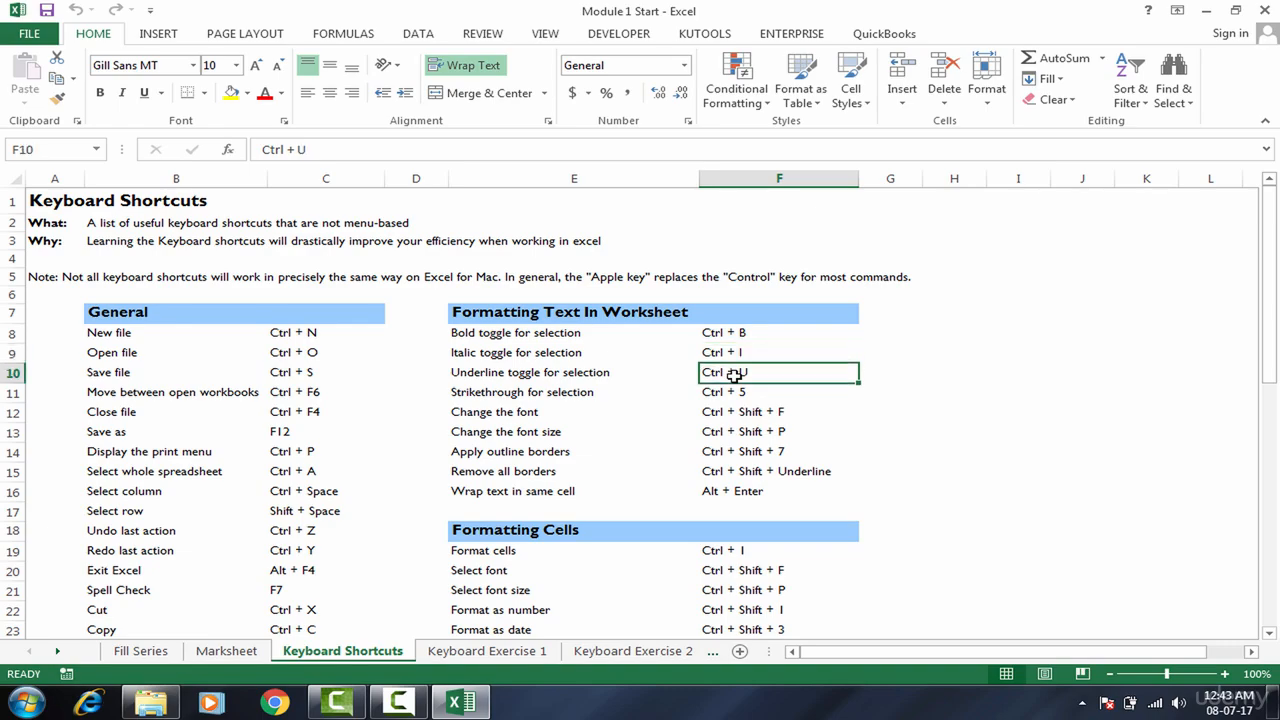
pyautogui.moveTo(1268, 370); pyautogui.dragTo(1277, 290)
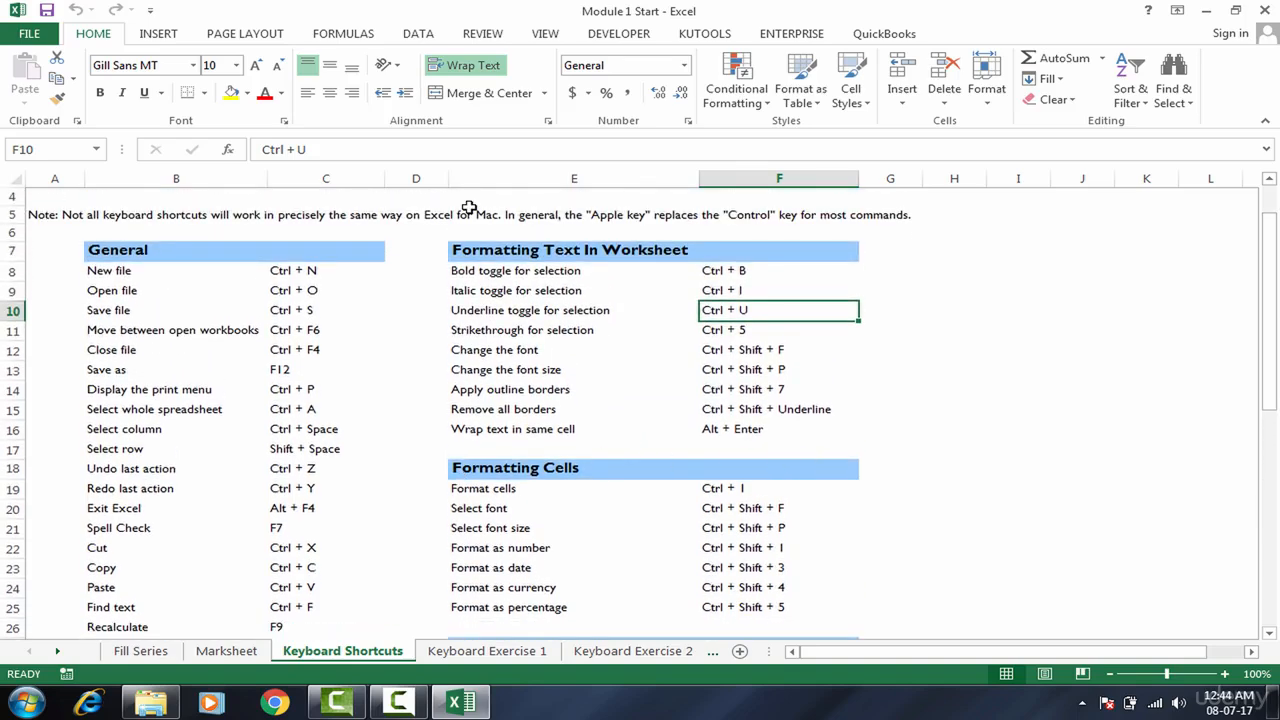
pyautogui.click(456, 318)
pyautogui.click(326, 353)
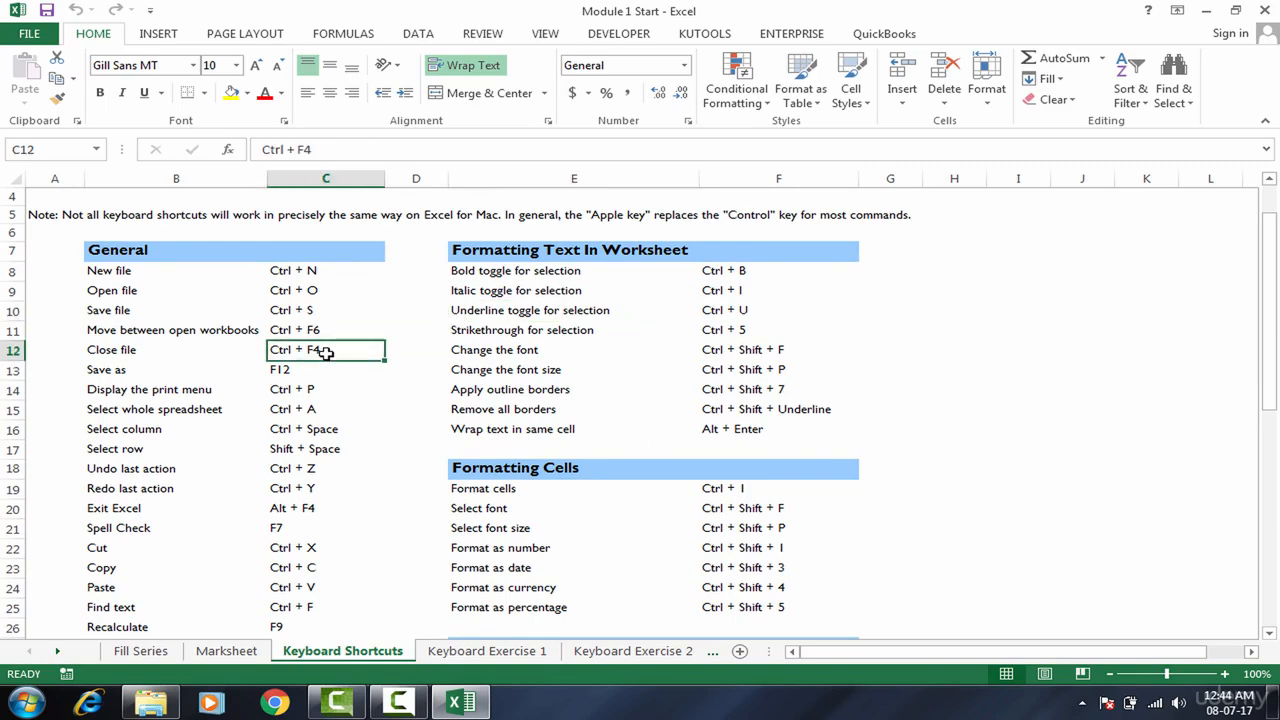
# Open the Keyboard Exercise 1 sheet and select cell B6, the first cell of the jump block.
pyautogui.click(476, 652)
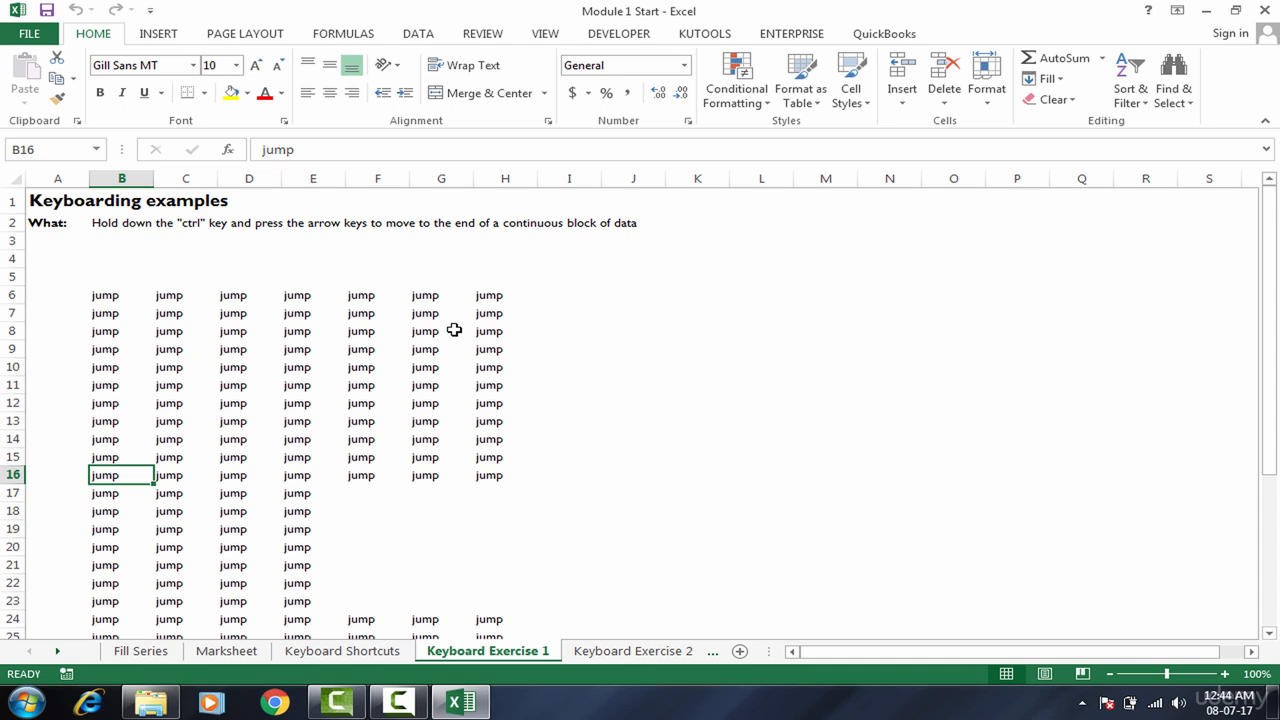
pyautogui.click(405, 384)
pyautogui.click(206, 489)
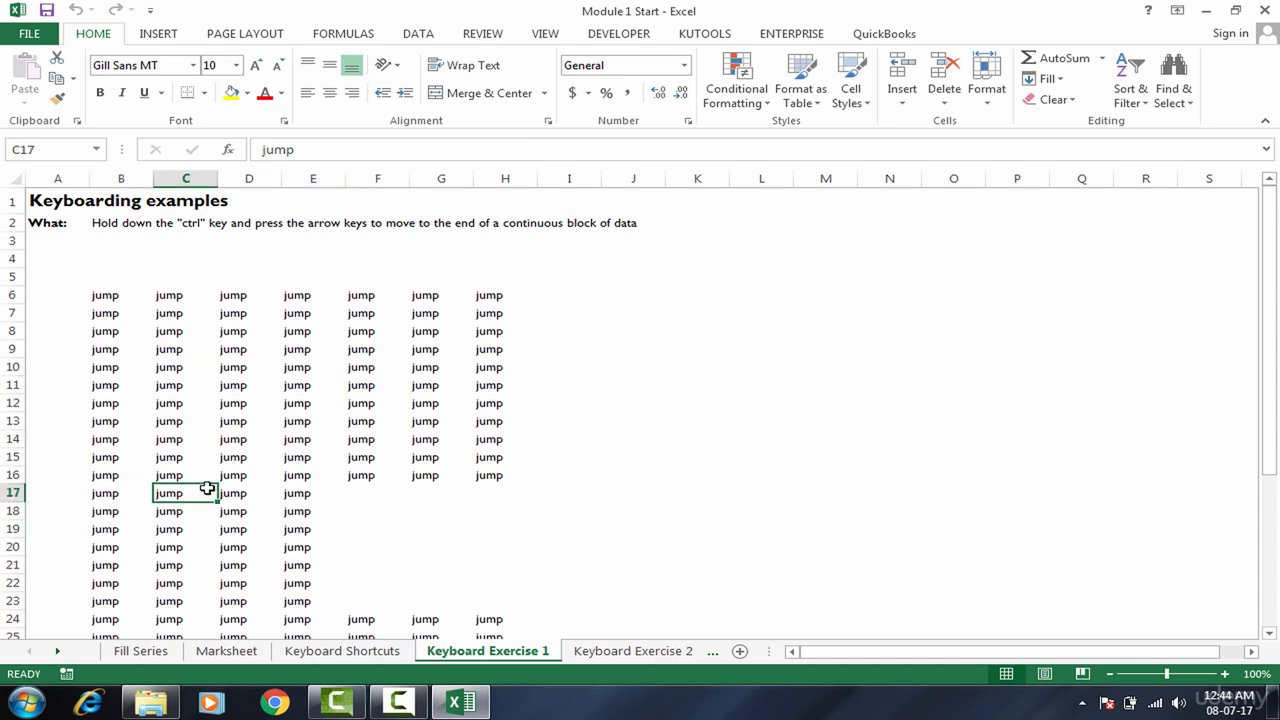
pyautogui.click(97, 292)
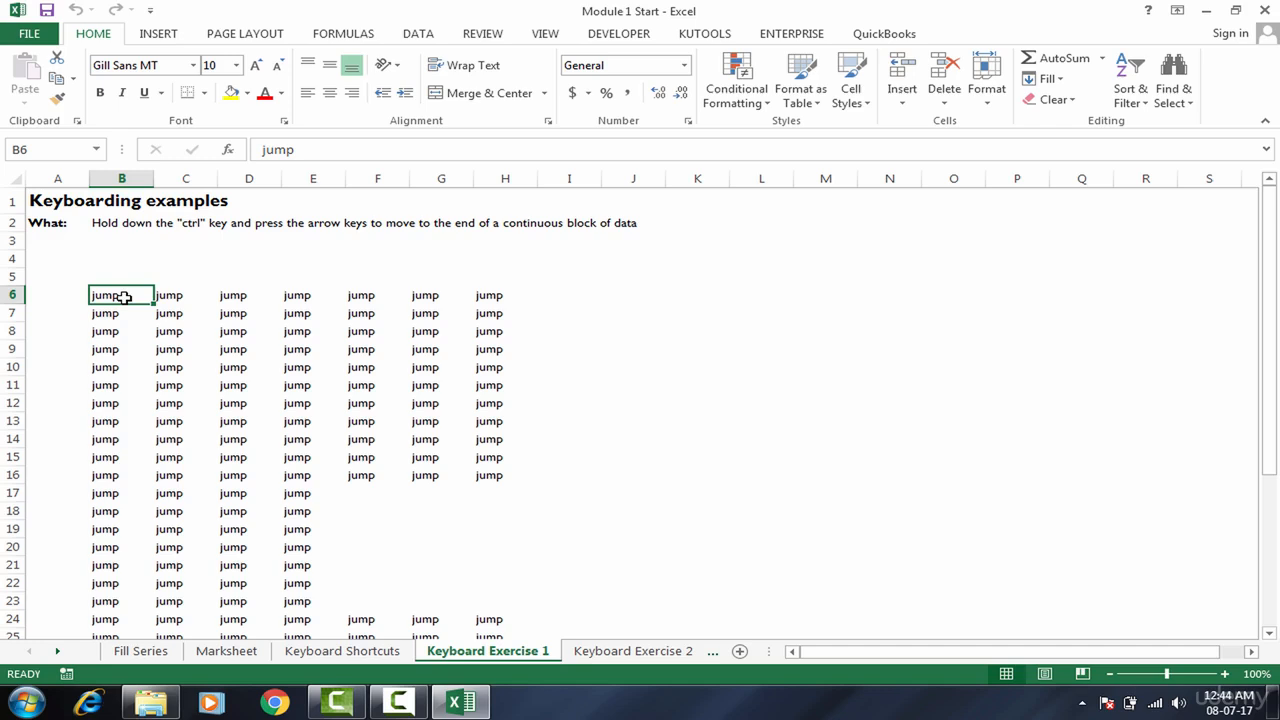
# Select cell B12 and move down column B one cell at a time past the data block to B40.
pyautogui.click(123, 405)
pyautogui.press('Down')
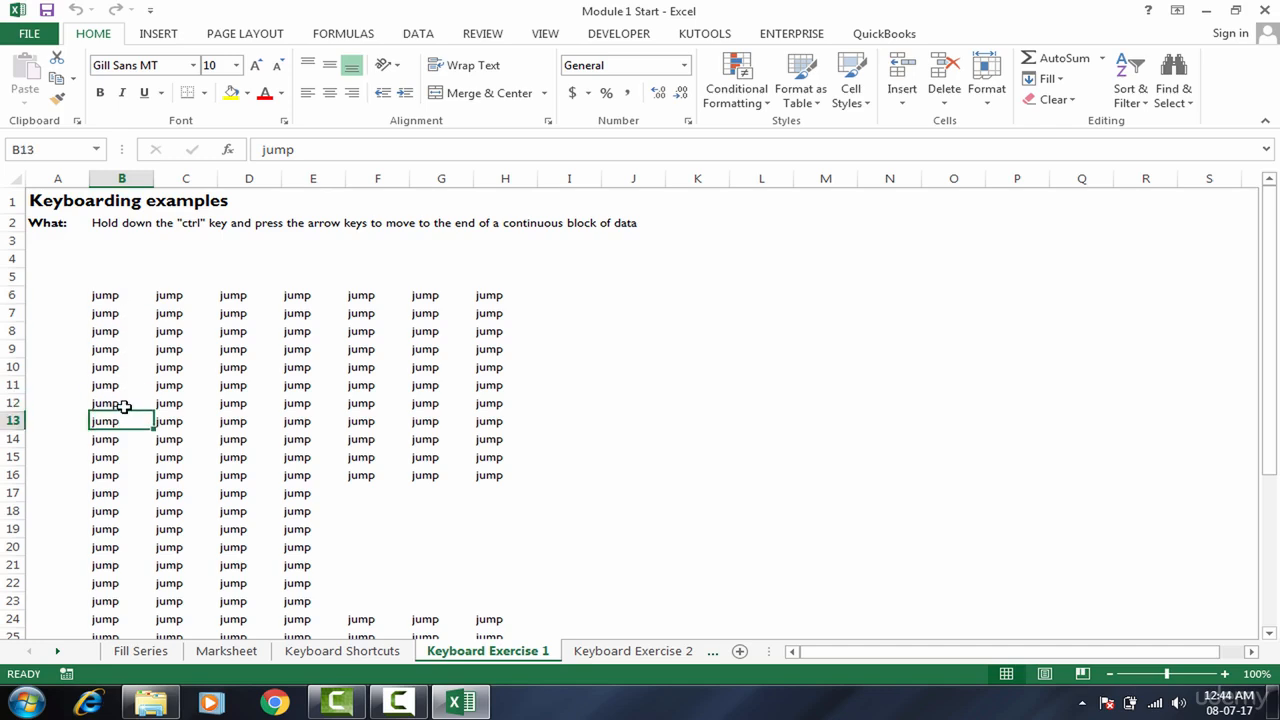
pyautogui.press('Down')
pyautogui.press('Down')
pyautogui.press('Down')
pyautogui.press('Down')
pyautogui.press('Down')
pyautogui.press('Down')
pyautogui.press('Down')
pyautogui.press('Down')
pyautogui.press('Down')
pyautogui.press('Down')
pyautogui.press('Down')
pyautogui.press('Down')
pyautogui.press('Down')
pyautogui.press('Down')
pyautogui.press('Down')
pyautogui.press('Down')
pyautogui.press('Down')
pyautogui.press('Down')
pyautogui.press('Down')
pyautogui.press('Down')
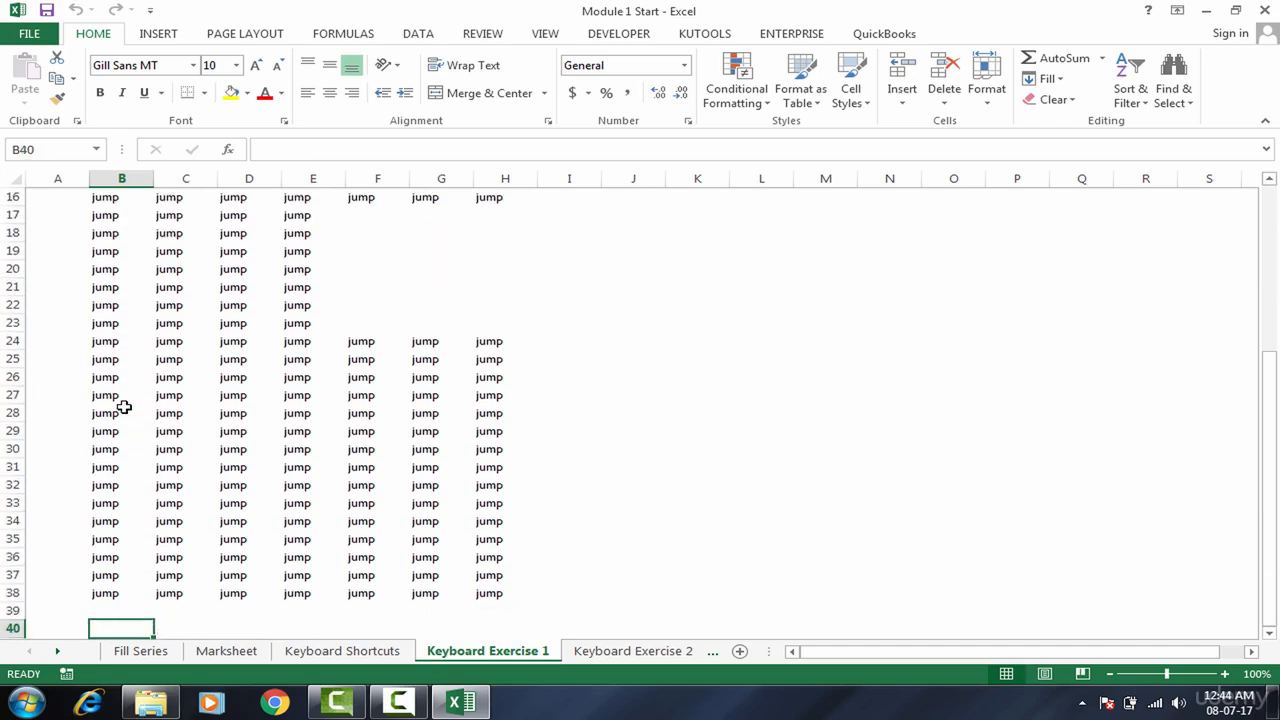
# Go back up column B cell by cell past the block's upper edge, finishing on B6.
pyautogui.press('Up')
pyautogui.press('Up')
pyautogui.press('Up')
pyautogui.press('Up')
pyautogui.press('Up')
pyautogui.press('Up')
pyautogui.press('Up')
pyautogui.press('Up')
pyautogui.press('Up')
pyautogui.press('Up')
pyautogui.press('Up')
pyautogui.press('Up')
pyautogui.press('Up')
pyautogui.press('Up')
pyautogui.press('Up')
pyautogui.press('Up')
pyautogui.press('Up')
pyautogui.press('Up')
pyautogui.press('Up')
pyautogui.press('Up')
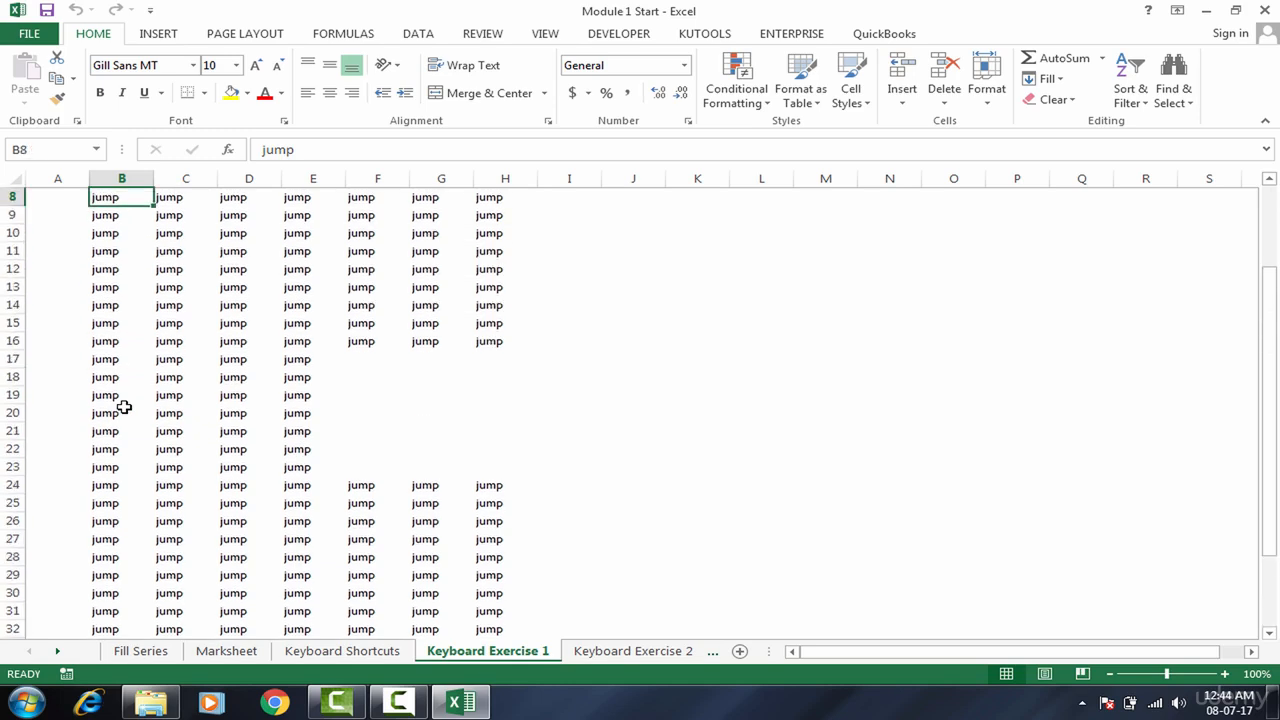
pyautogui.press('Up')
pyautogui.press('Up')
pyautogui.press('Up')
pyautogui.press('Up')
pyautogui.press('Up')
pyautogui.press('Down')
pyautogui.press('Down')
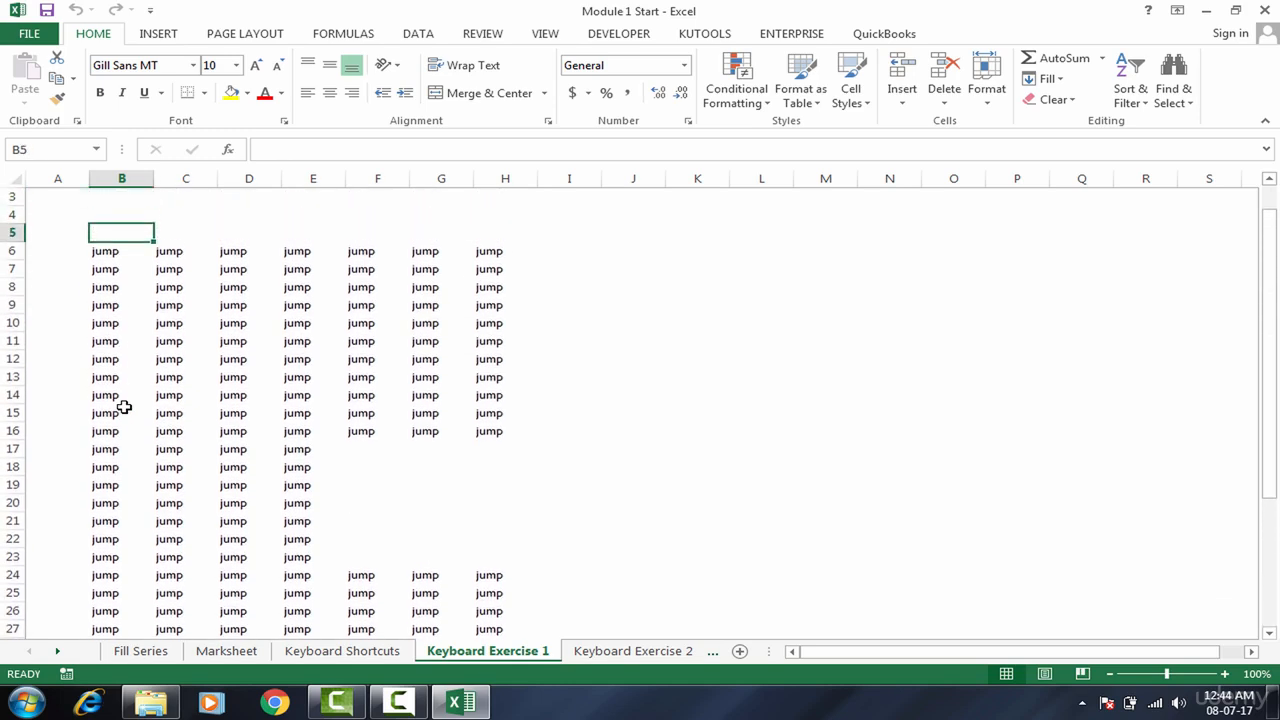
pyautogui.press('Down')
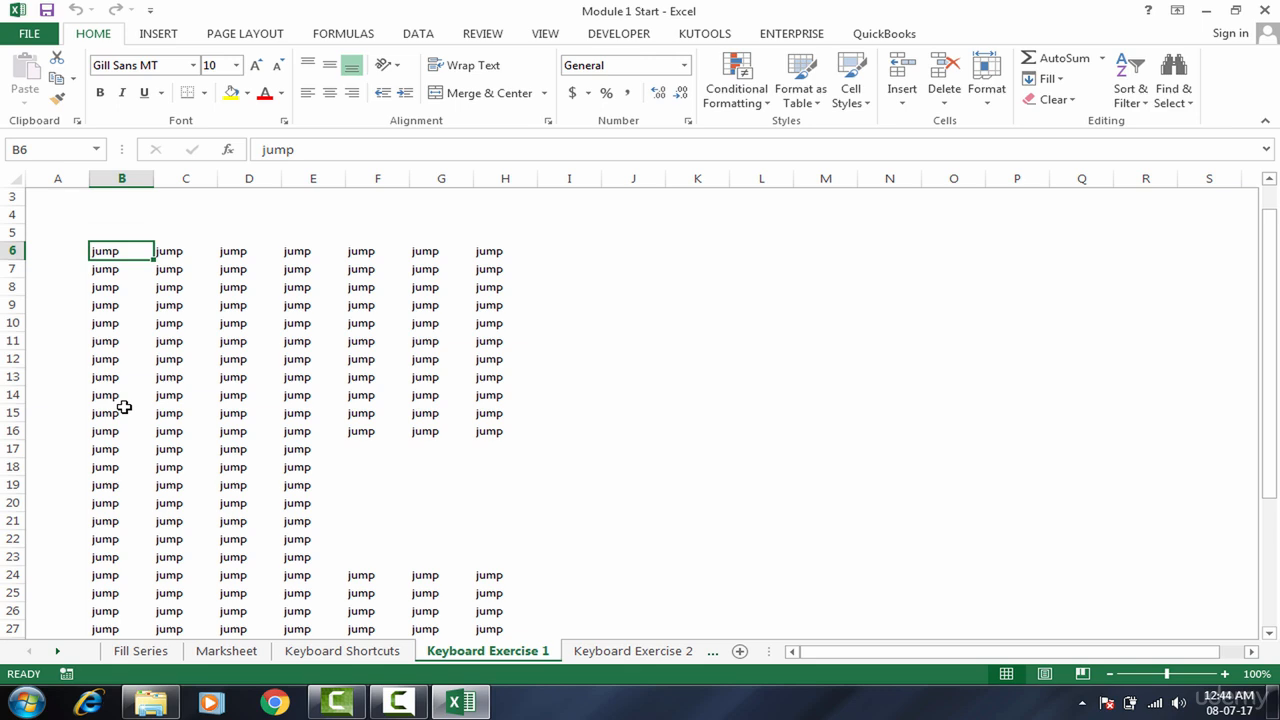
# Jump from B6 to the block's last row at B38, step over to C38, and jump back up to C6.
pyautogui.hotkey('ctrl', 'Down')
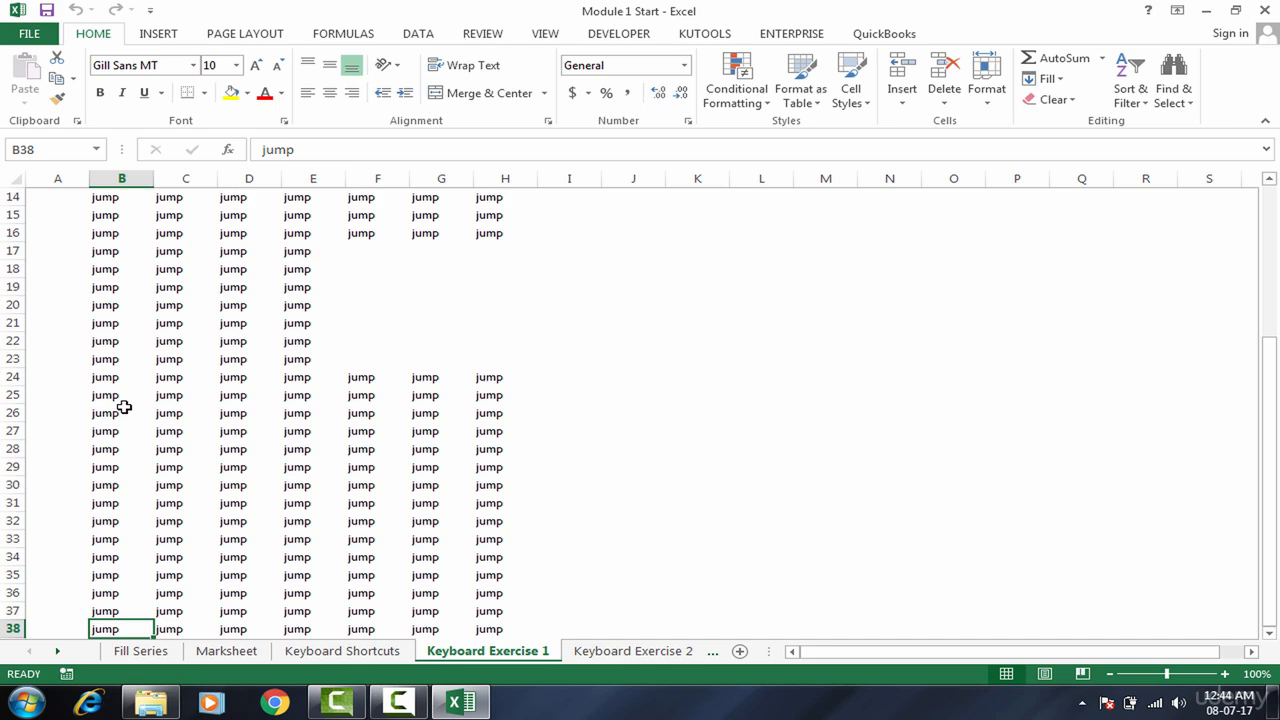
pyautogui.press('Right')
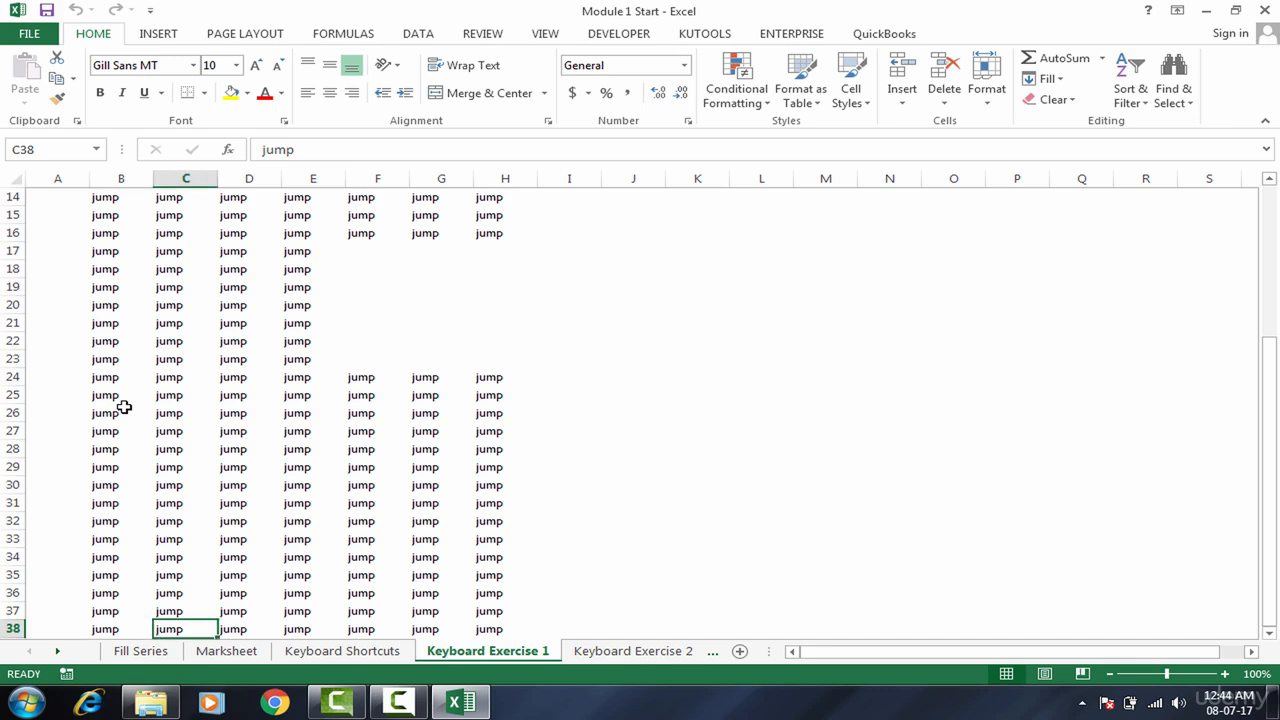
pyautogui.hotkey('ctrl', 'Up')
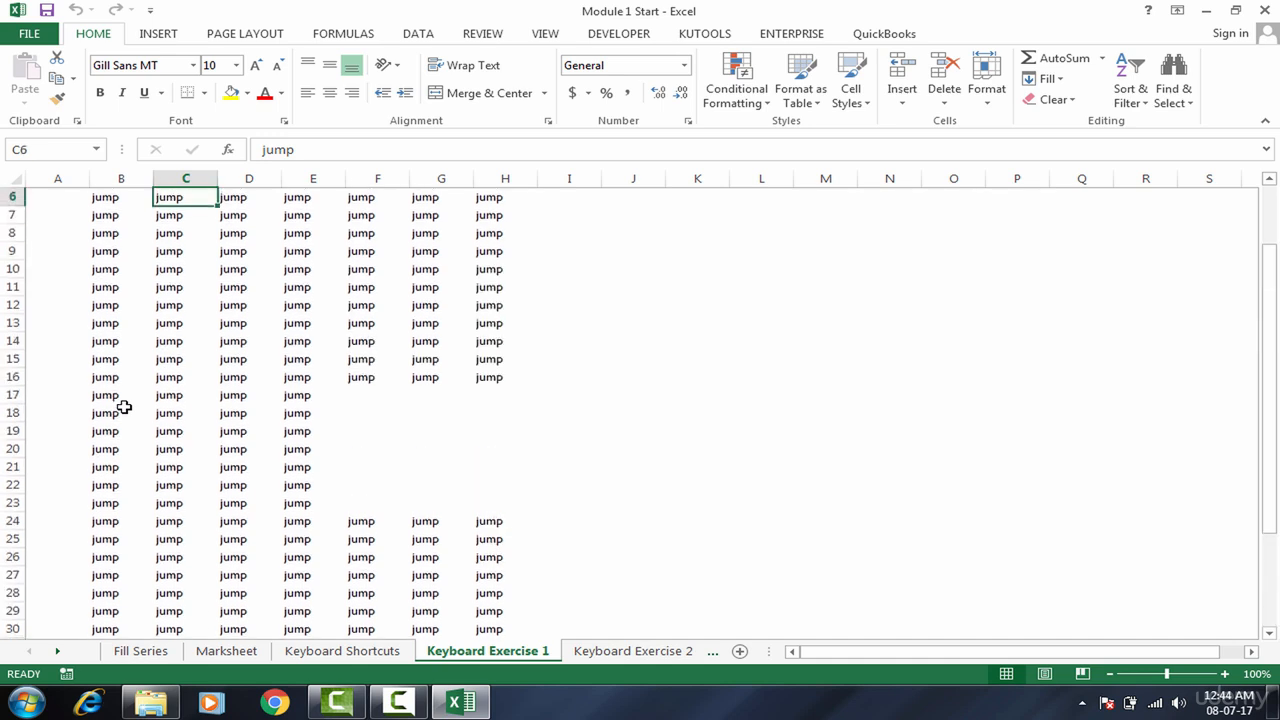
pyautogui.scroll(1, 123, 407)
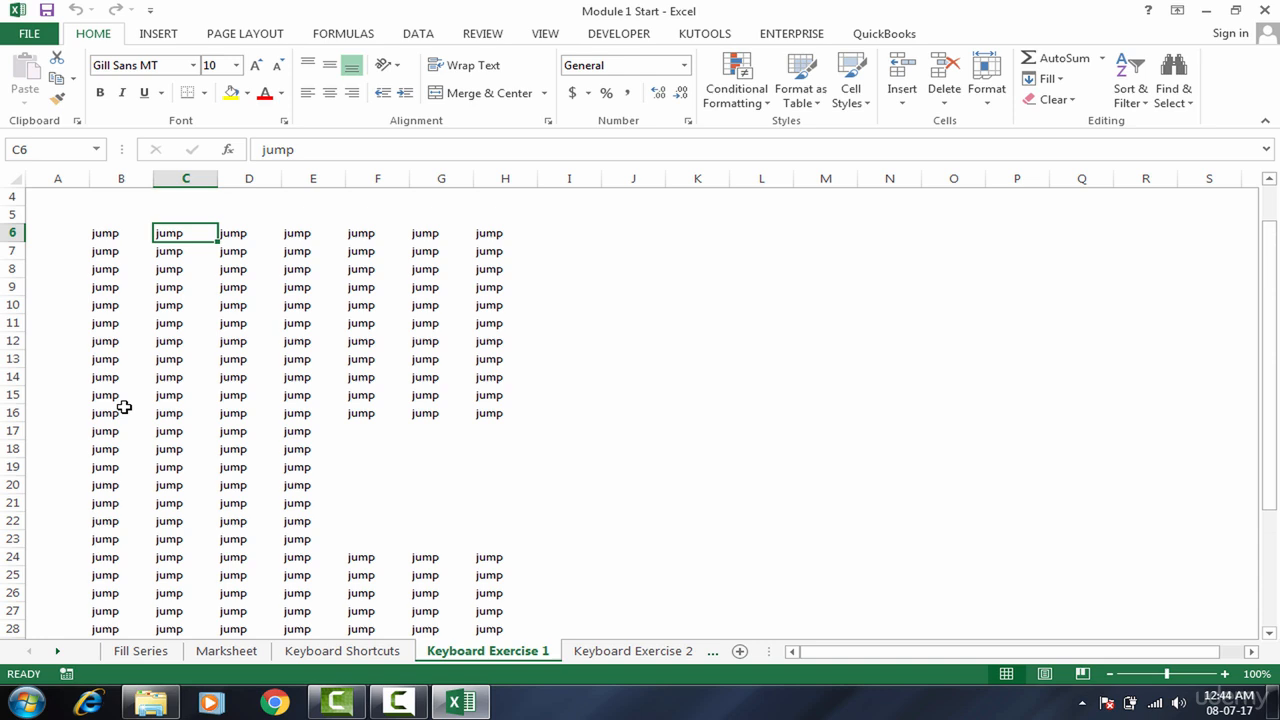
# Move across row 6 to F6, and jump down column F through F16 and F24 to F38.
pyautogui.press('Right')
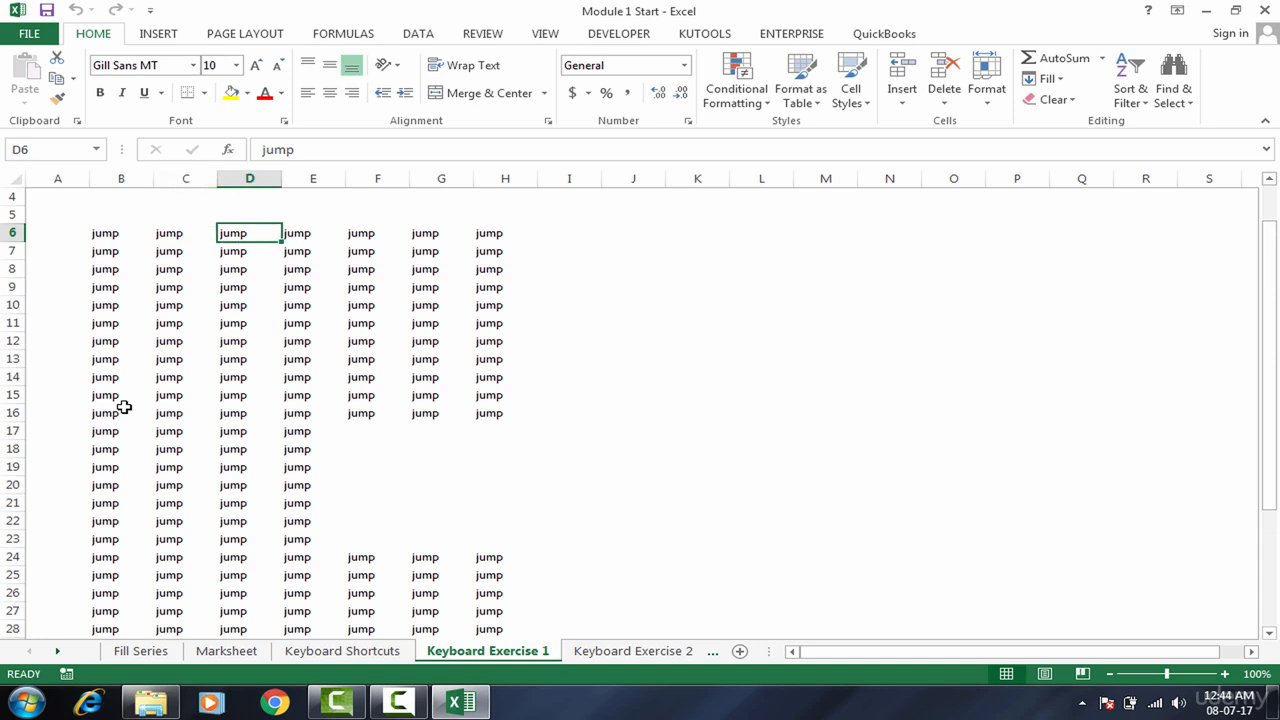
pyautogui.press('Right')
pyautogui.press('Right')
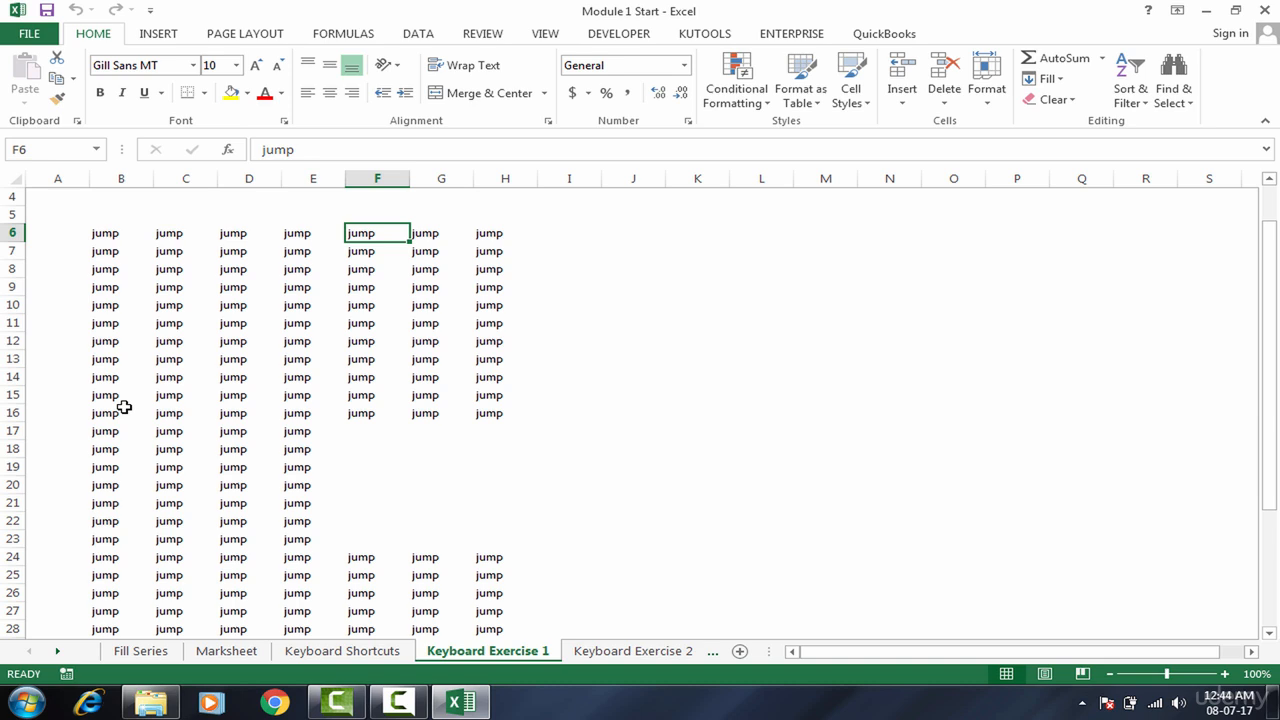
pyautogui.press('Down')
pyautogui.press('Up')
pyautogui.hotkey('ctrl', 'Down')
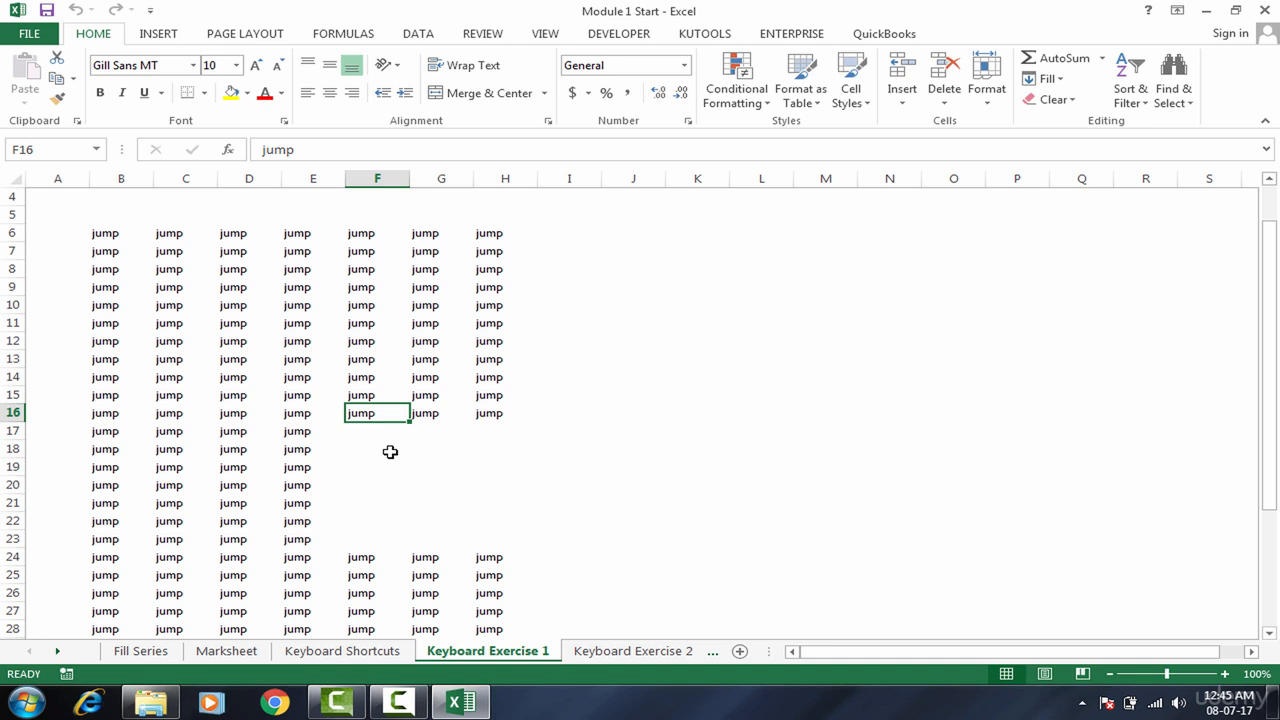
pyautogui.hotkey('ctrl', 'Down')
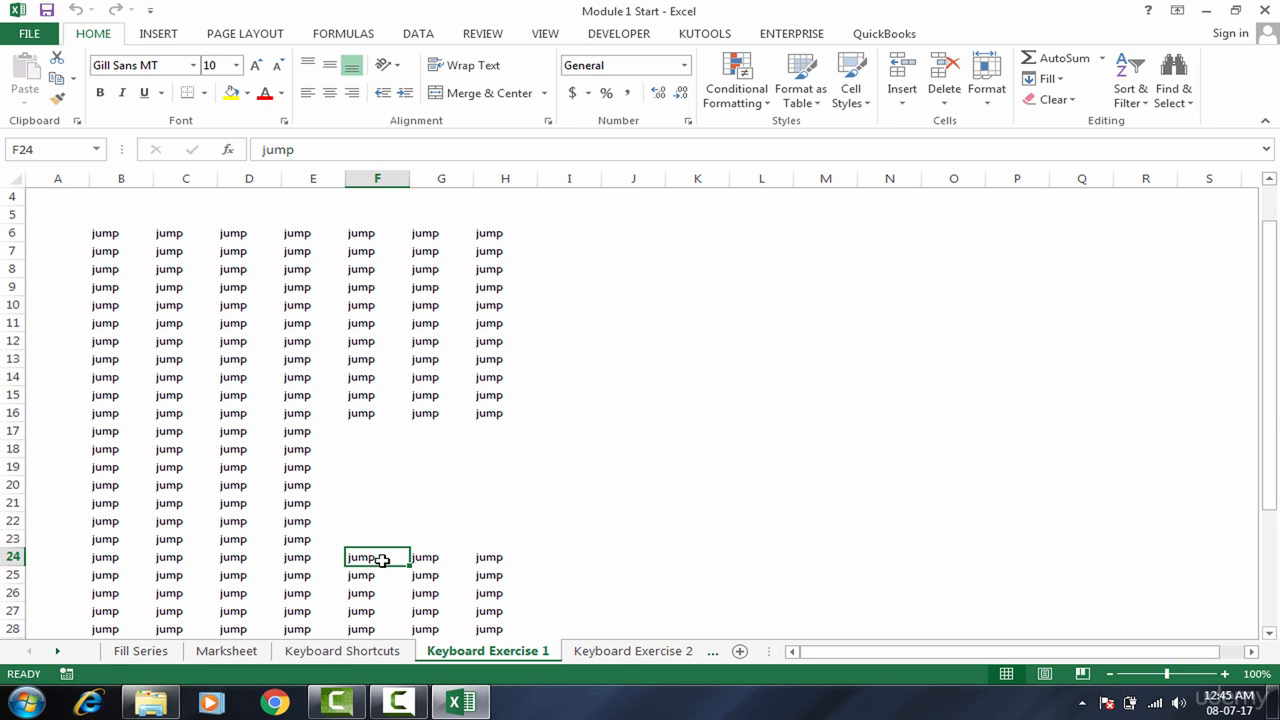
pyautogui.hotkey('ctrl', 'Down')
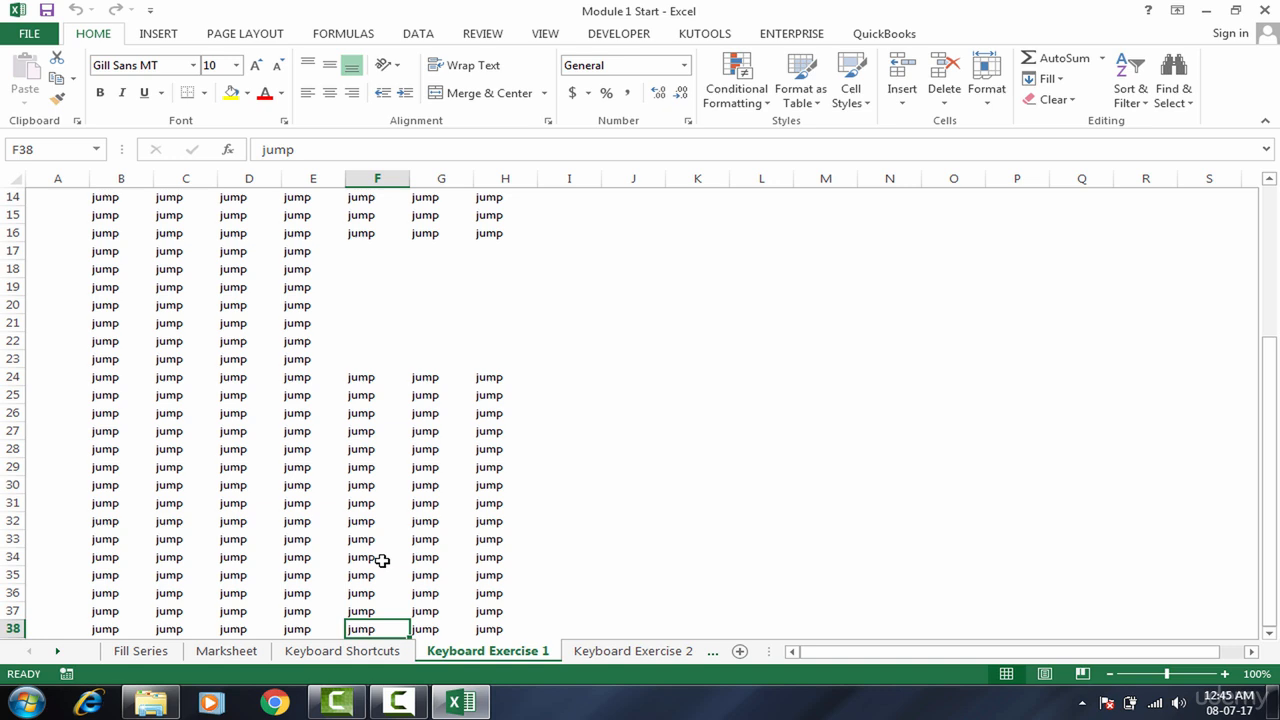
# Step over to G38, jump up column G block by block to G6, and finish on H6.
pyautogui.press('Right')
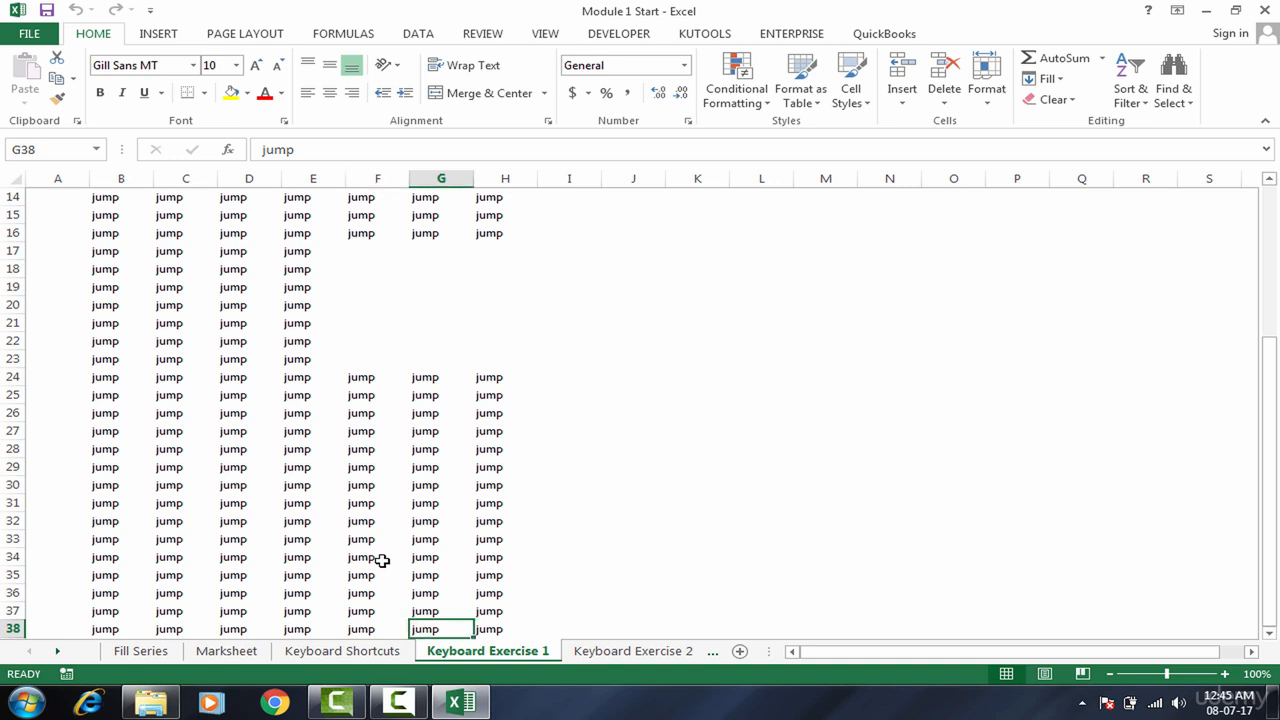
pyautogui.hotkey('ctrl', 'Up')
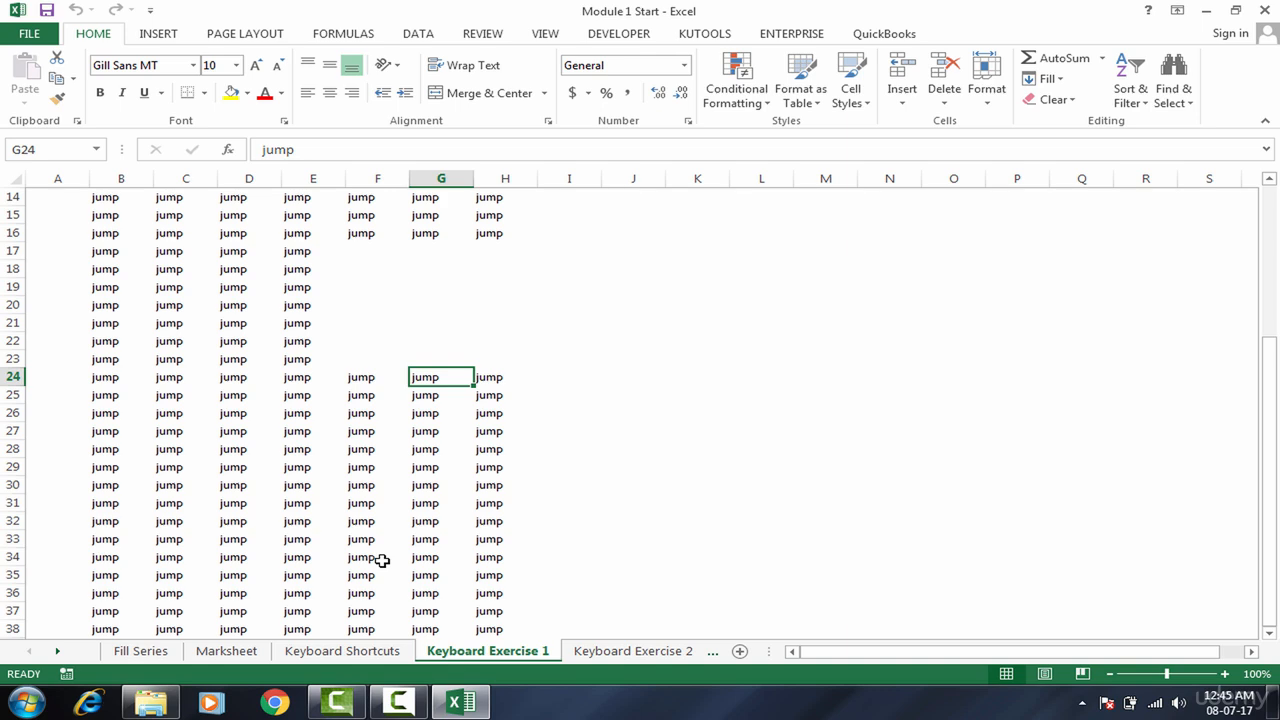
pyautogui.hotkey('ctrl', 'Up')
pyautogui.hotkey('ctrl', 'Up')
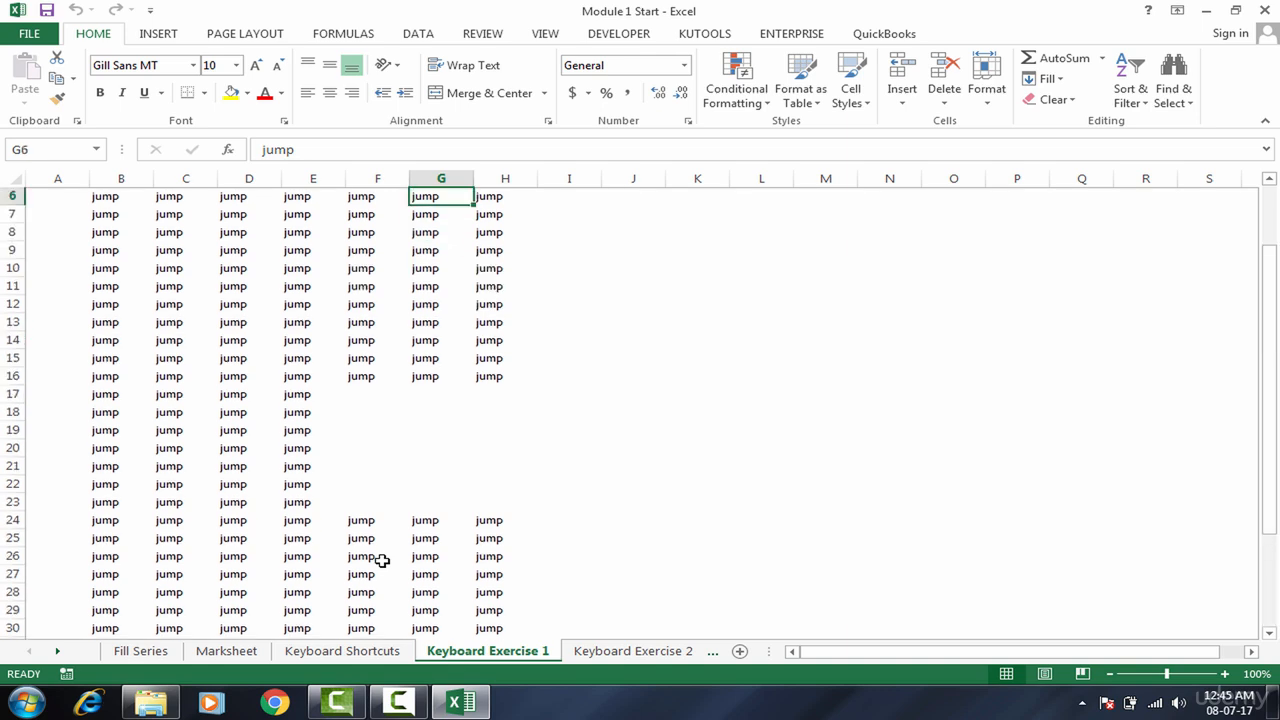
pyautogui.press('Up')
pyautogui.press('Right')
pyautogui.press('Down')
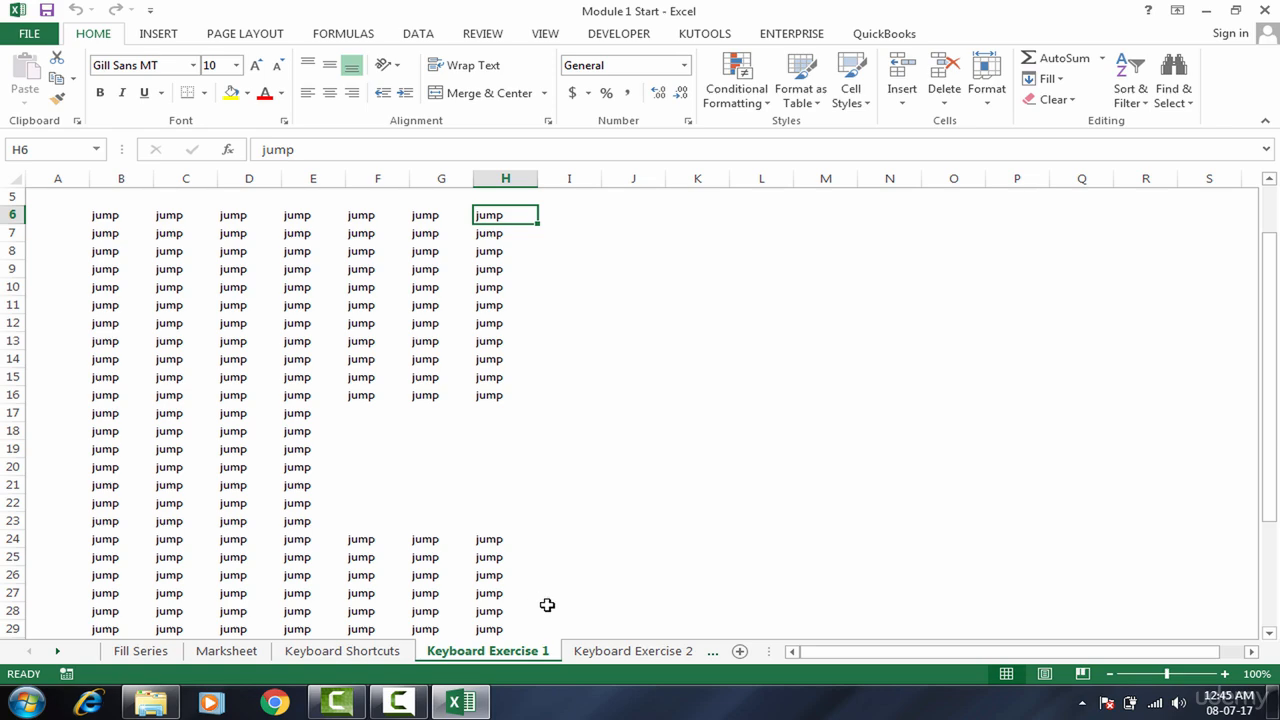
# Open the Keyboard Exercise 2 sheet and select exercise 1's start cell, D8.
pyautogui.click(644, 652)
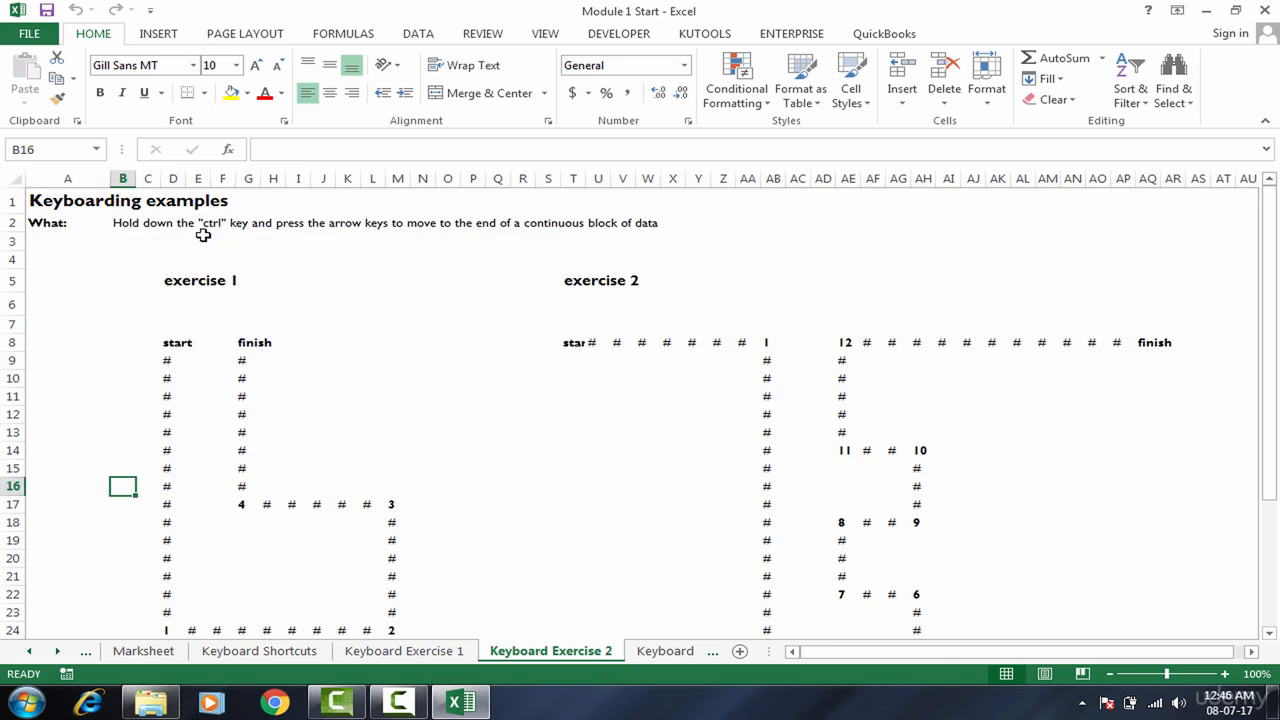
pyautogui.click(170, 346)
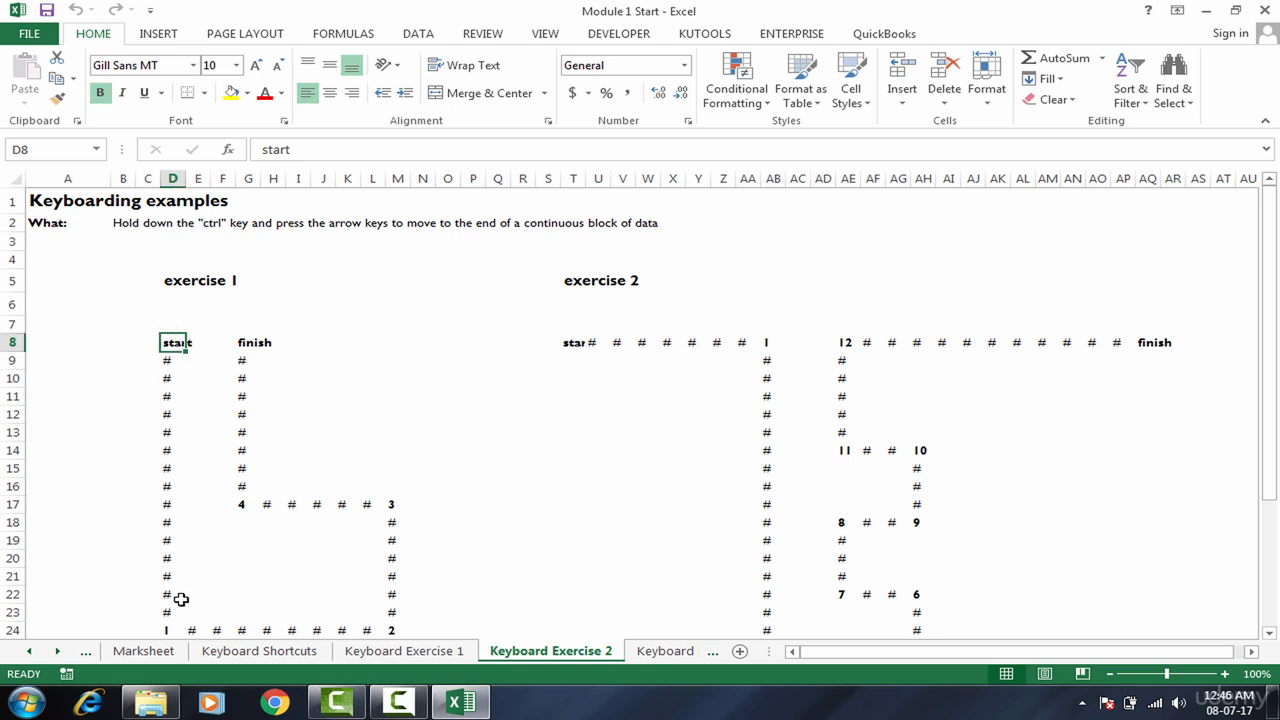
# Select D18, move down column D cell by cell to D24, and return one cell at a time to the start at D8.
pyautogui.click(162, 524)
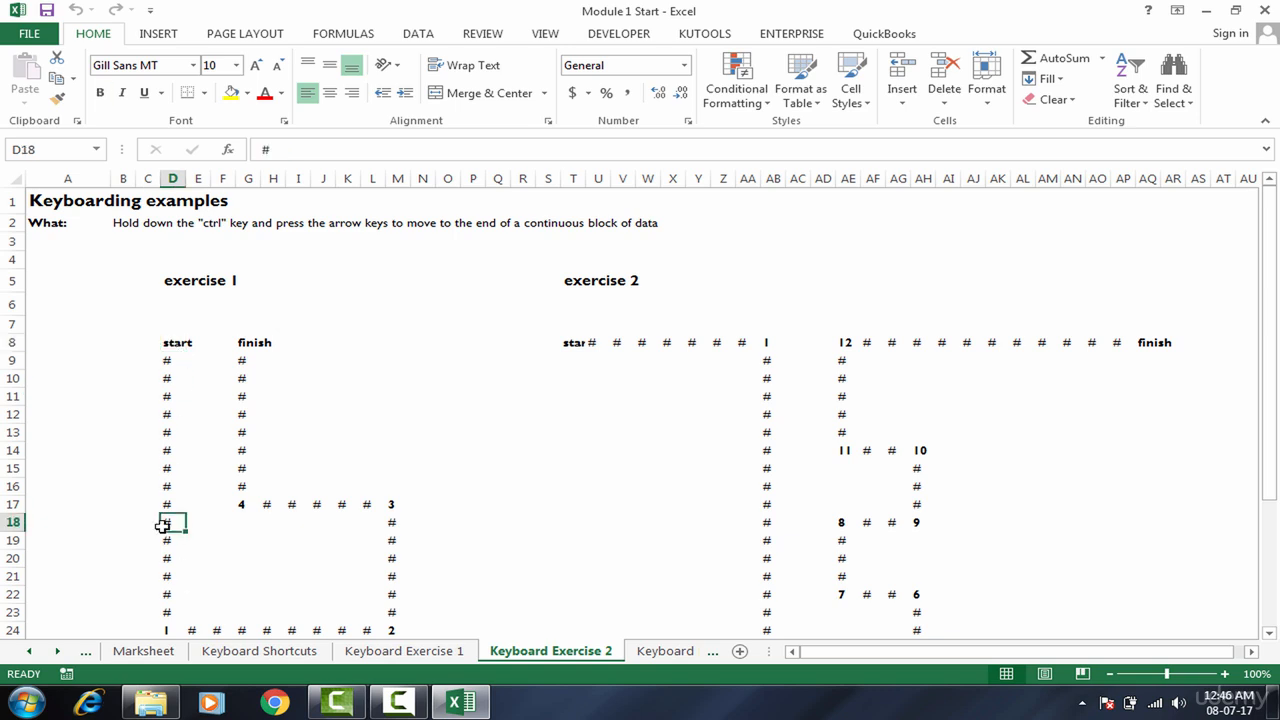
pyautogui.press('Down')
pyautogui.press('Down')
pyautogui.press('Down')
pyautogui.press('Down')
pyautogui.press('Down')
pyautogui.press('Down')
pyautogui.press('Up')
pyautogui.press('Up')
pyautogui.press('Up')
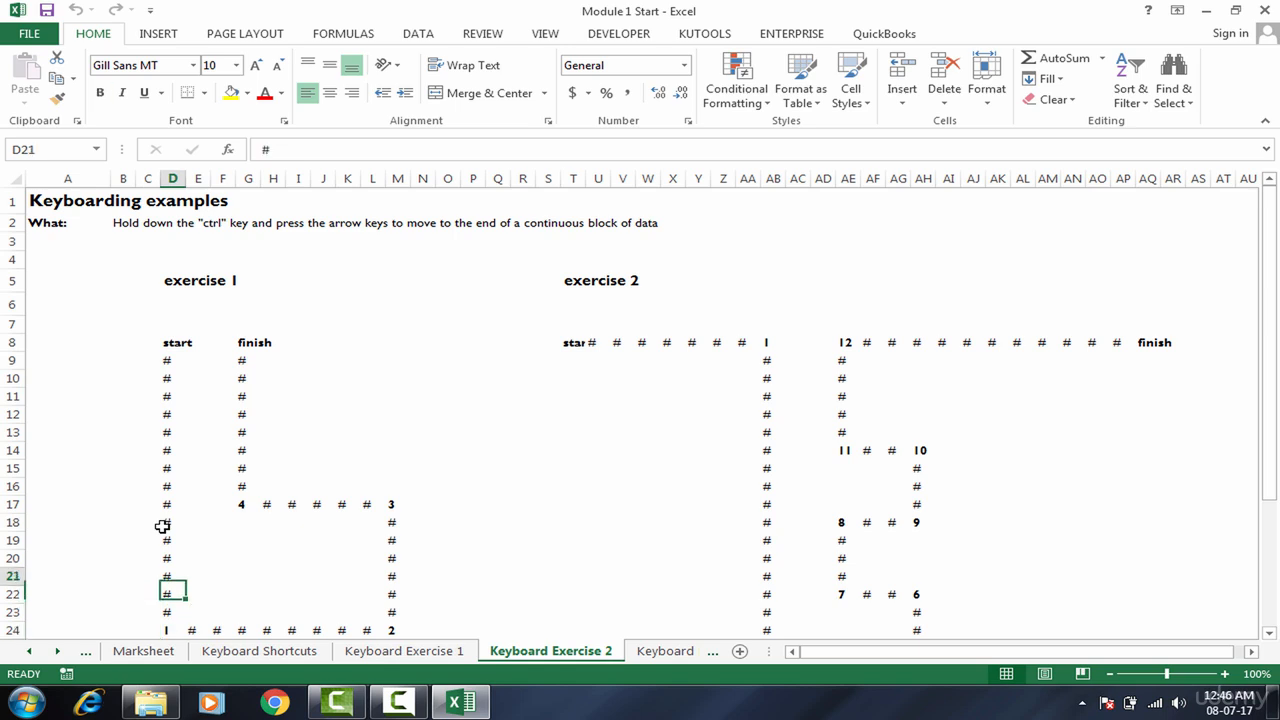
pyautogui.press('Up')
pyautogui.press('Up')
pyautogui.press('Up')
pyautogui.press('Up')
pyautogui.press('Up')
pyautogui.press('Up')
pyautogui.press('Up')
pyautogui.press('Up')
pyautogui.press('Up')
pyautogui.press('Up')
pyautogui.press('Up')
pyautogui.press('Up')
pyautogui.press('Up')
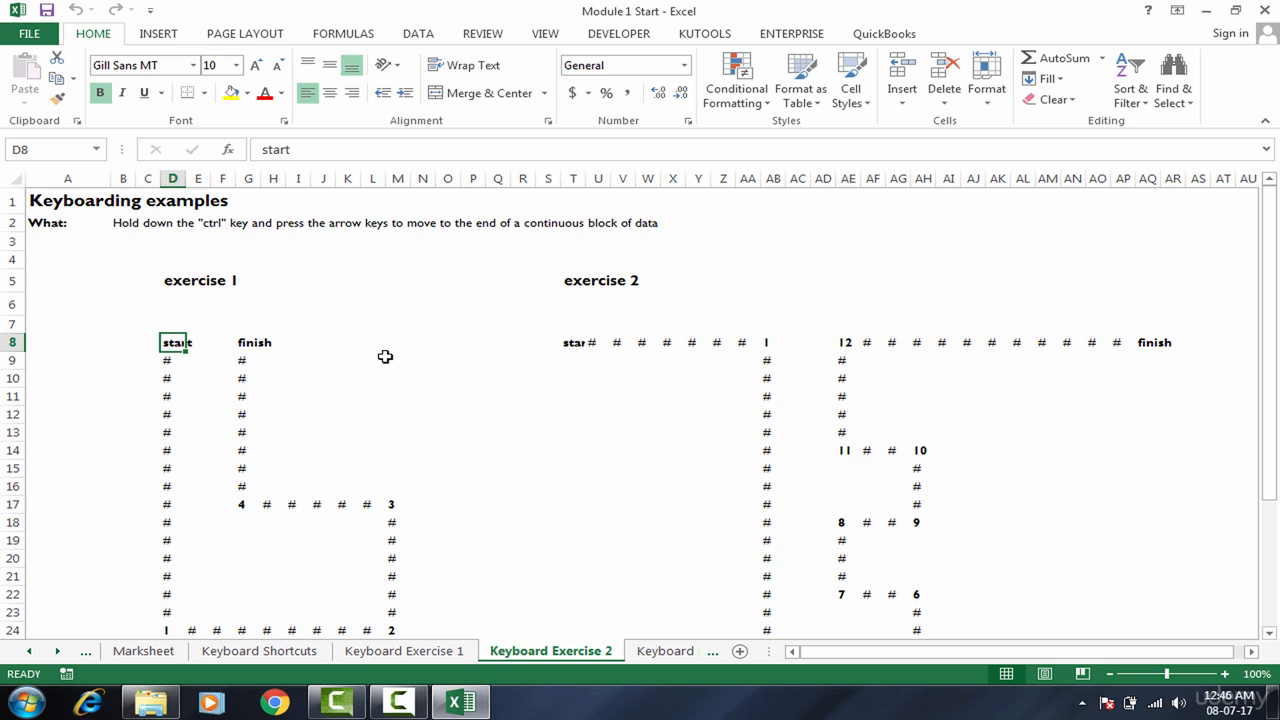
# Jump along the exercise 1 path from start through corners 1, 2, 3 and 4 to the finish cell G8.
pyautogui.hotkey('ctrl', 'Down')
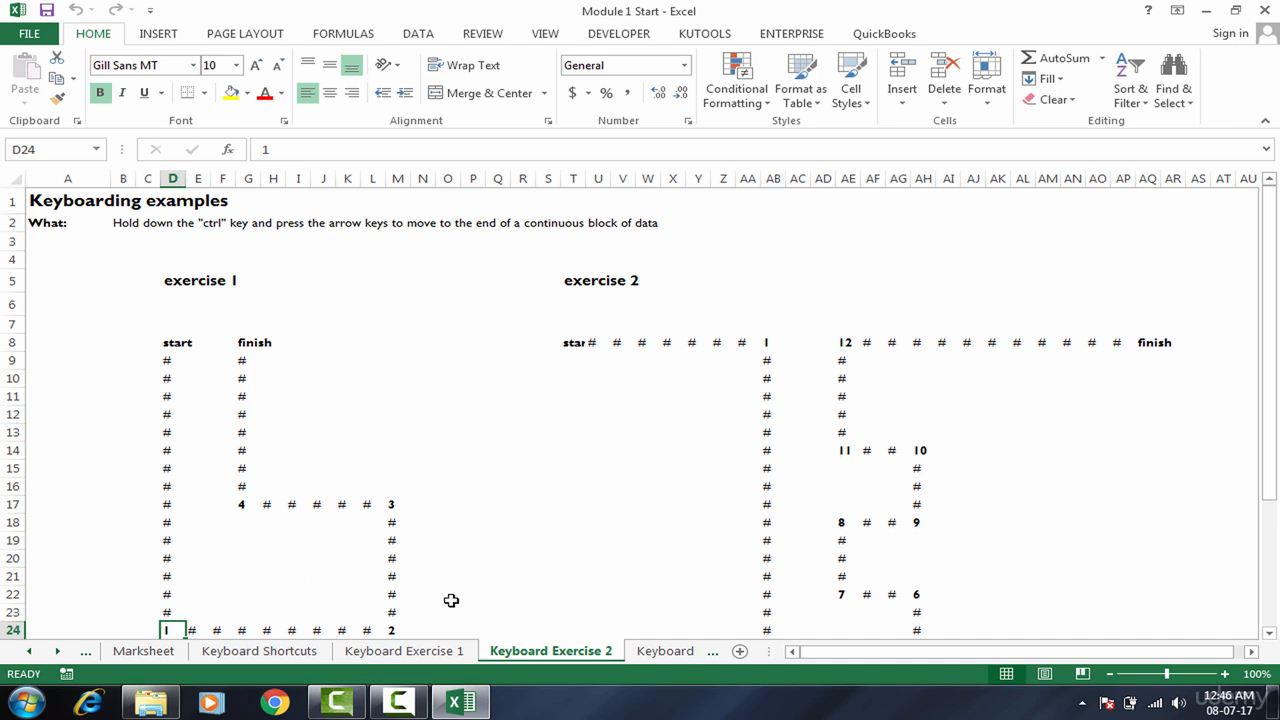
pyautogui.hotkey('ctrl', 'Right')
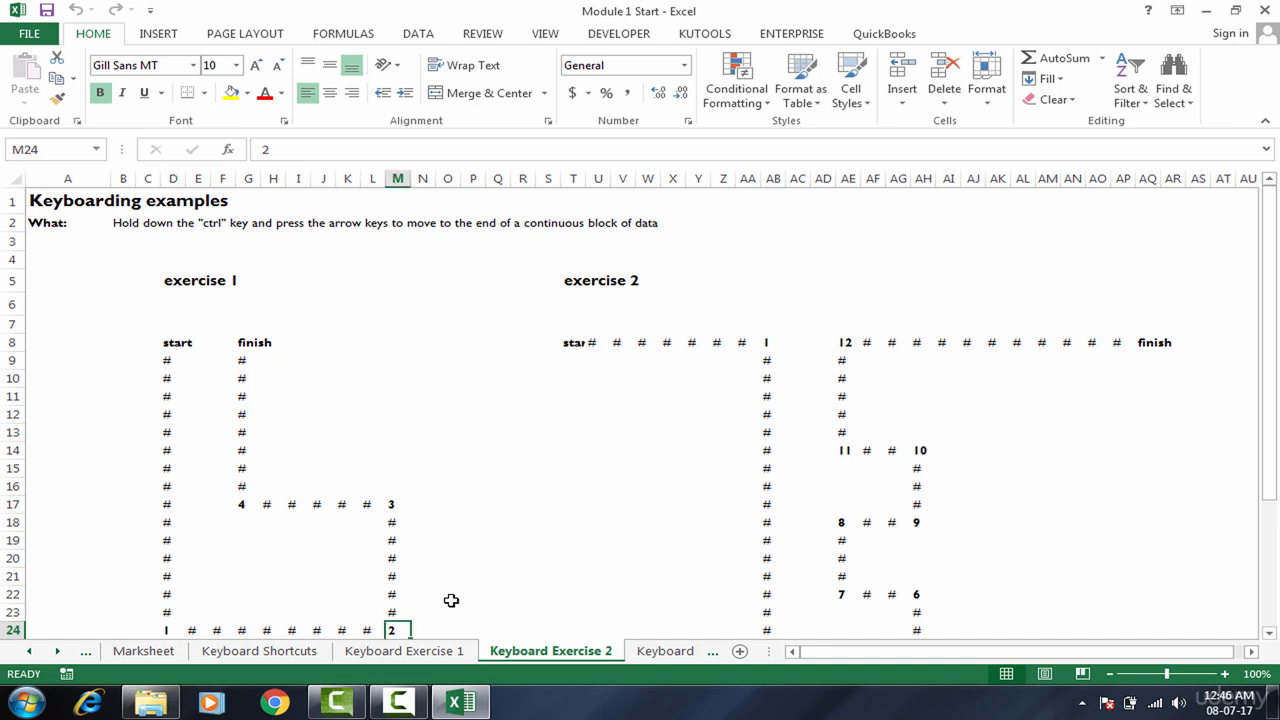
pyautogui.hotkey('ctrl', 'Up')
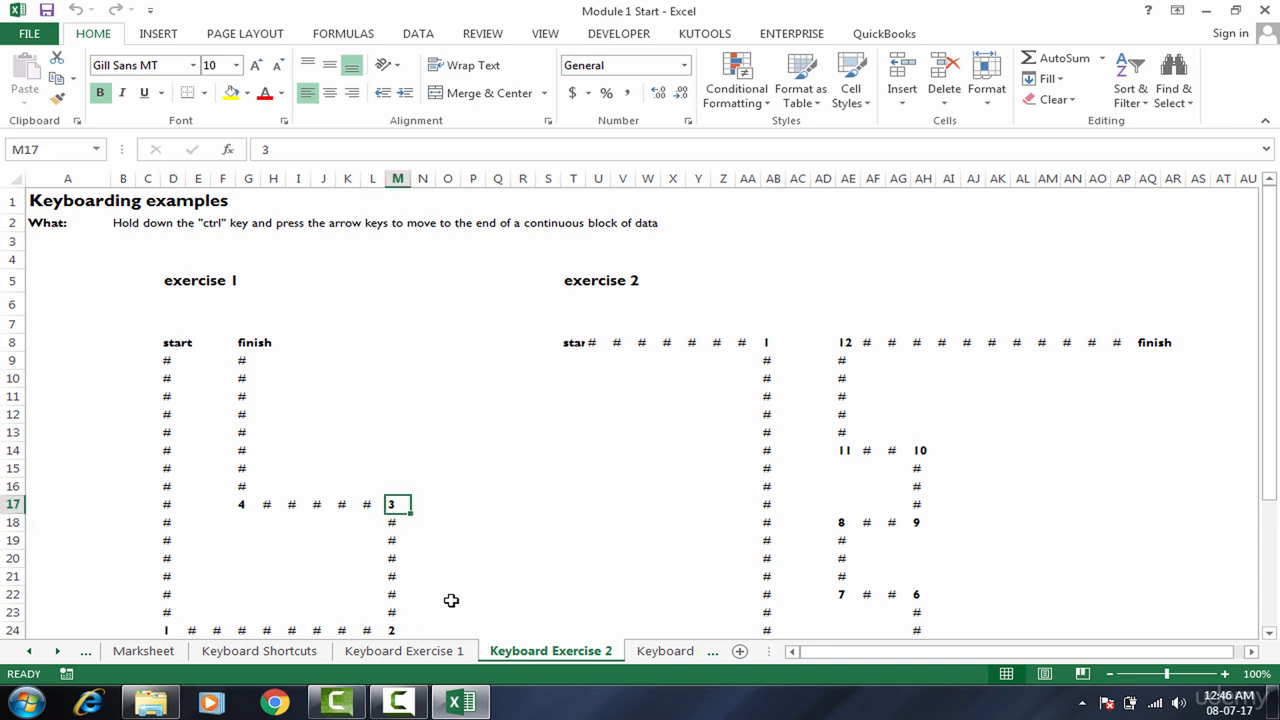
pyautogui.hotkey('ctrl', 'Left')
pyautogui.hotkey('ctrl', 'Up')
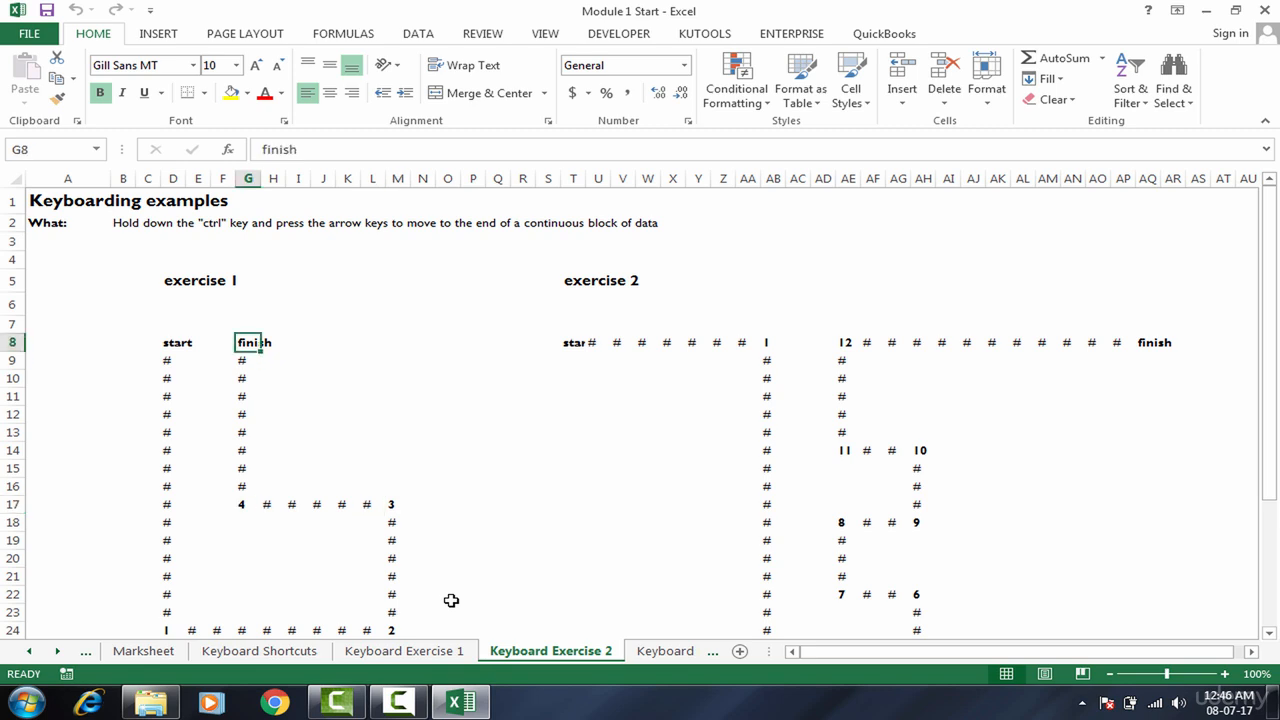
# Move along row 8 one cell at a time to exercise 2's start cell, T8.
pyautogui.press('Right')
pyautogui.press('Right')
pyautogui.press('Right')
pyautogui.press('Right')
pyautogui.press('Right')
pyautogui.press('Right')
pyautogui.press('Right')
pyautogui.press('Right')
pyautogui.press('Right')
pyautogui.press('Right')
pyautogui.press('Right')
pyautogui.press('Right')
pyautogui.press('Right')
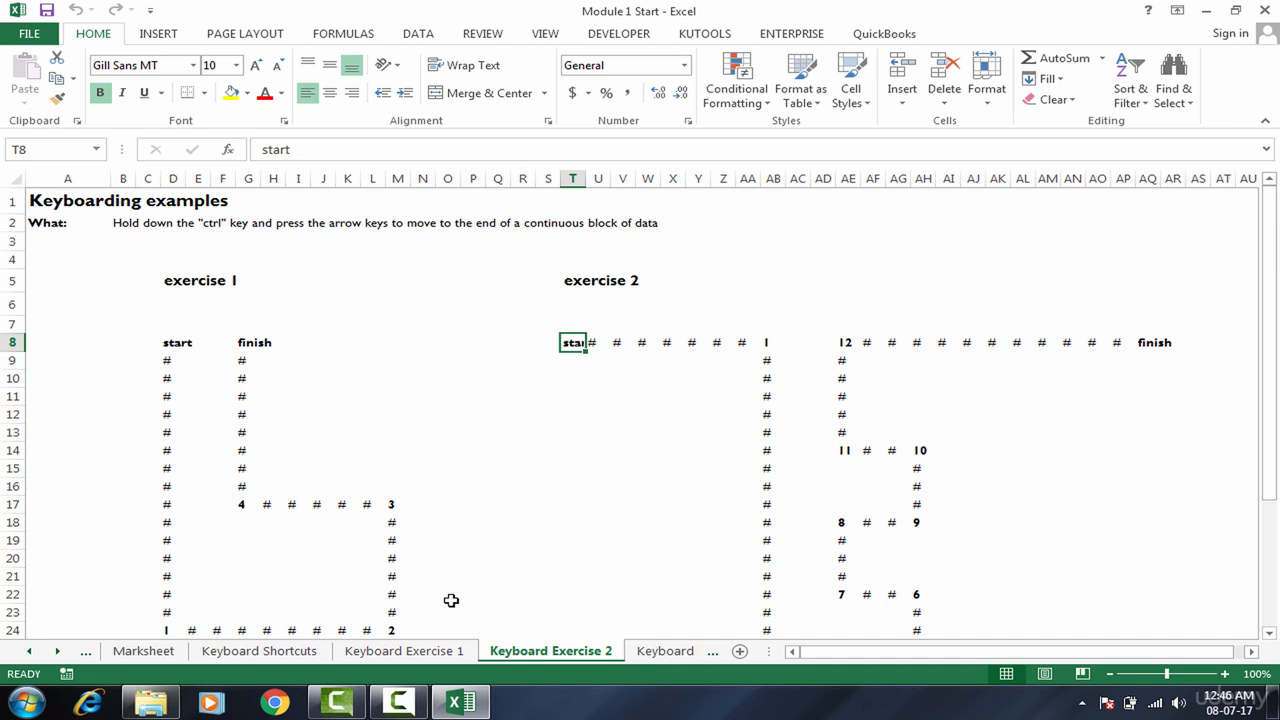
# Jump along the exercise 2 path from start through corners 1 to 5, stopping on corner 6 at AH22.
pyautogui.hotkey('ctrl', 'Right')
pyautogui.hotkey('ctrl', 'Down')
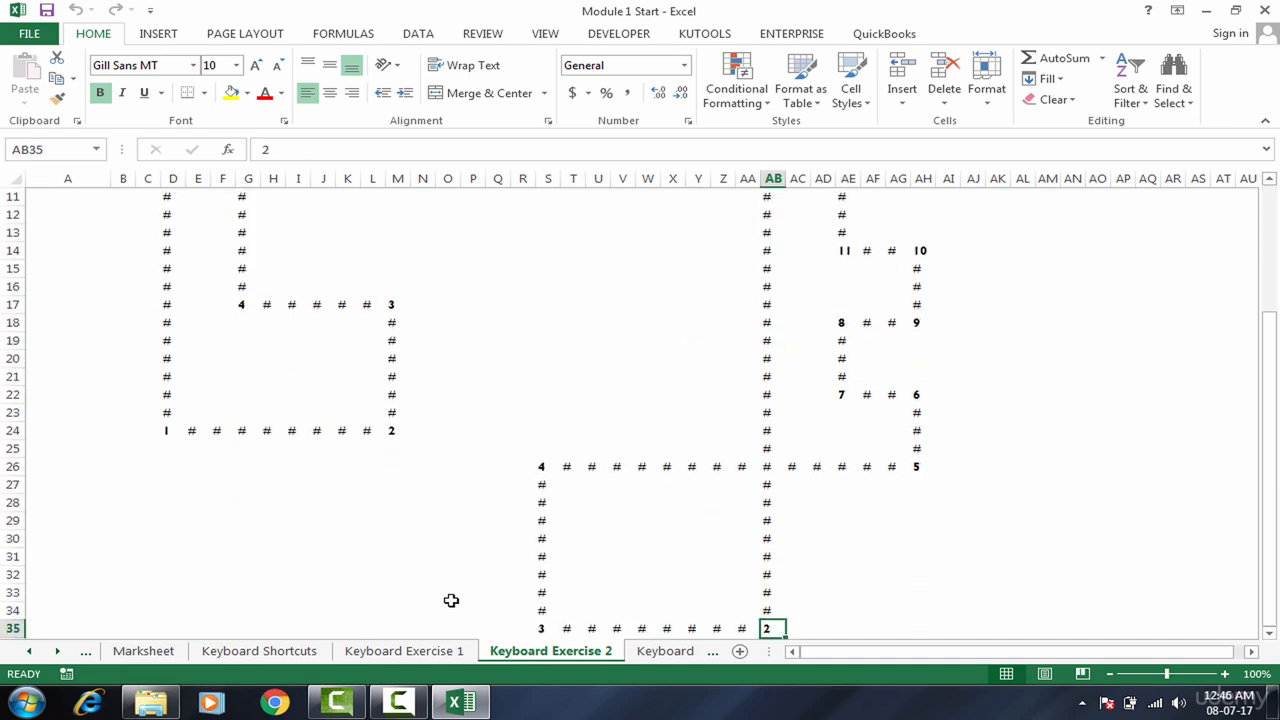
pyautogui.hotkey('ctrl', 'Left')
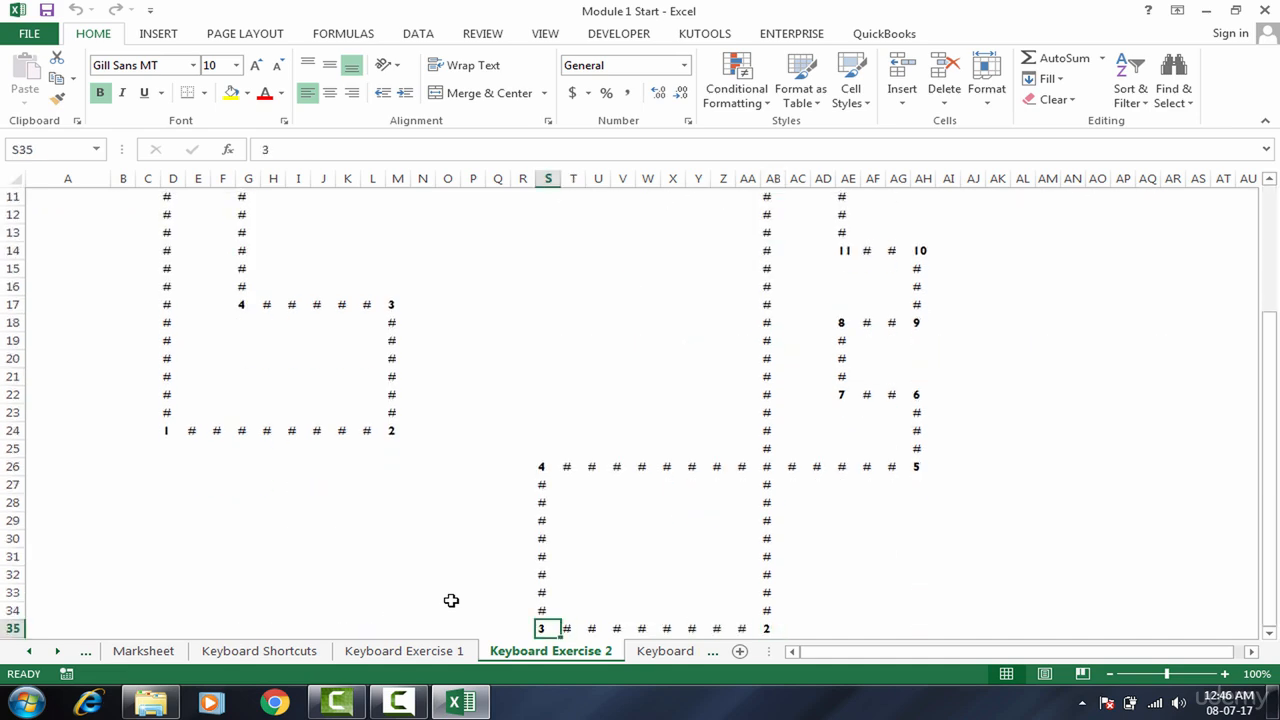
pyautogui.hotkey('ctrl', 'Up')
pyautogui.hotkey('ctrl', 'Right')
pyautogui.hotkey('ctrl', 'Up')
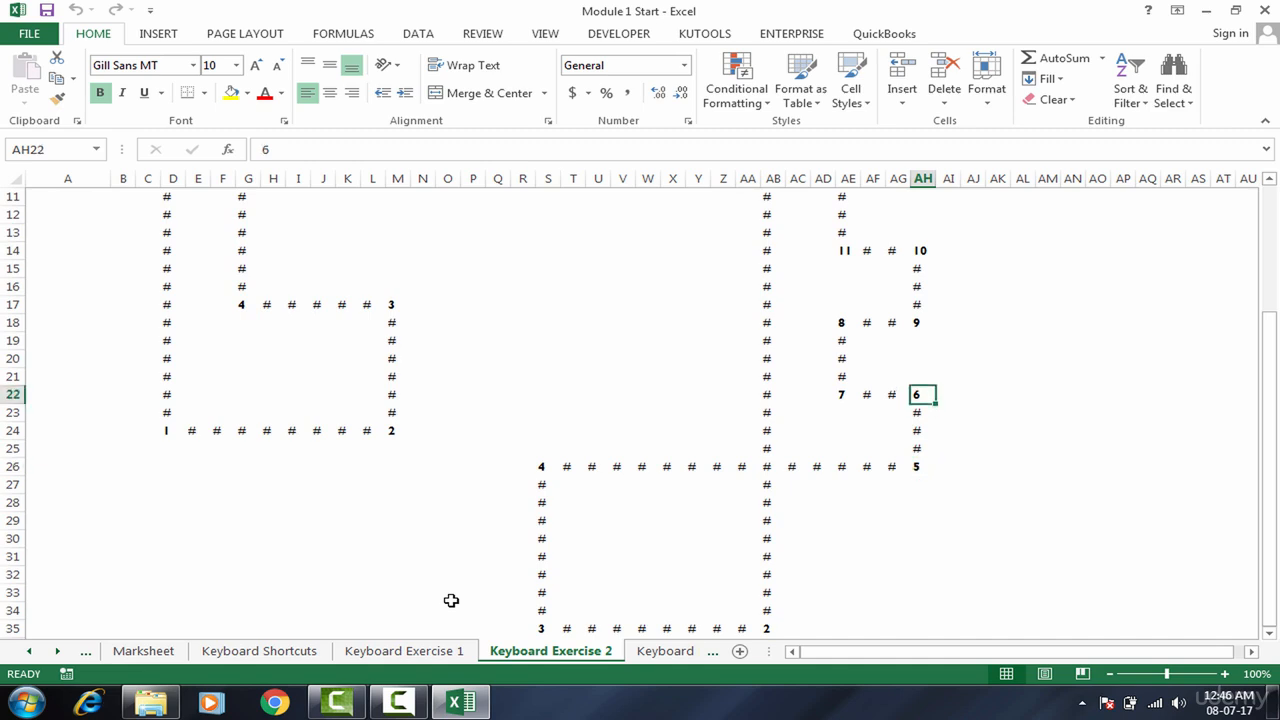
# Continue jumping along the exercise 2 path from corner 6 through corners 7 to 12 to the finish cell AQ8.
pyautogui.hotkey('ctrl', 'Left')
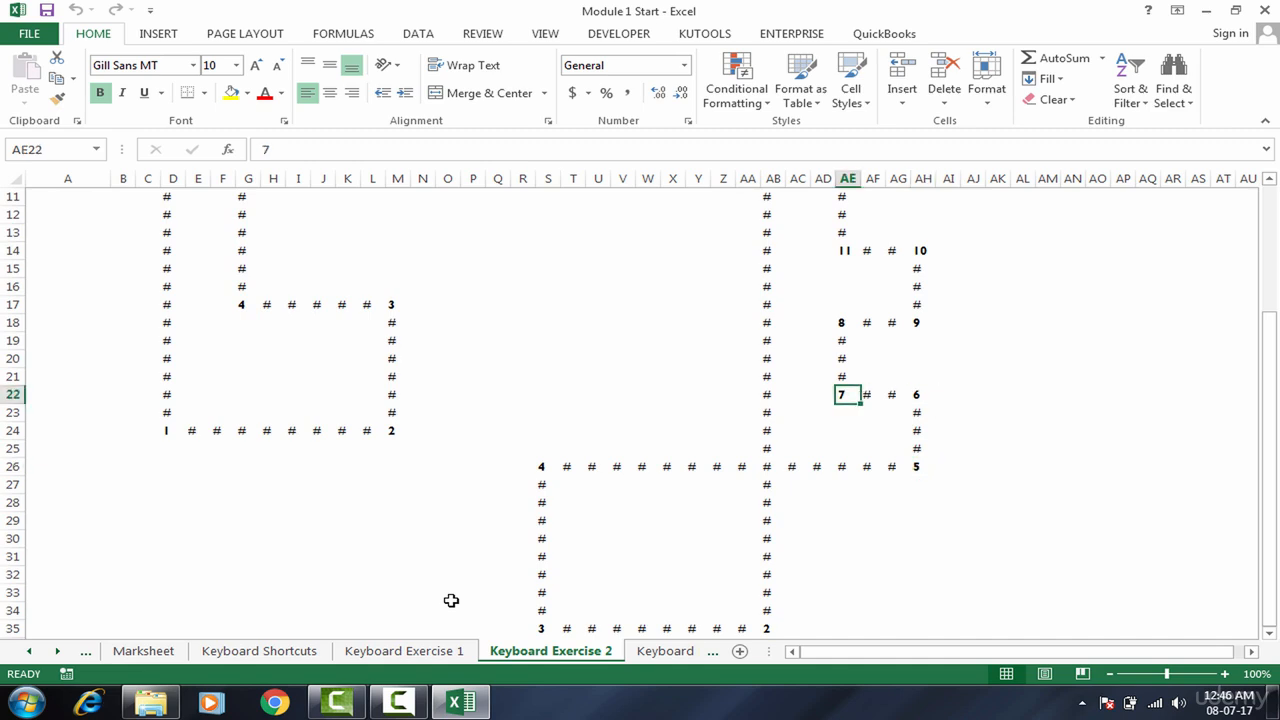
pyautogui.hotkey('ctrl', 'Up')
pyautogui.hotkey('ctrl', 'Right')
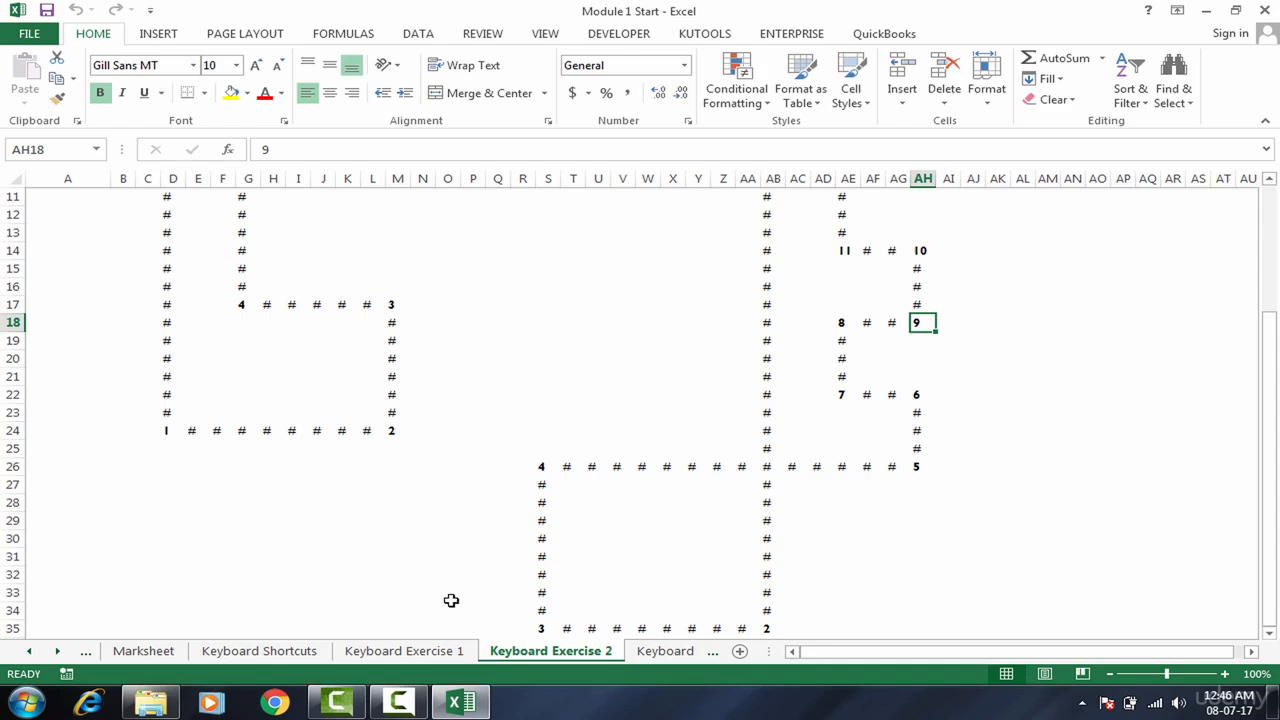
pyautogui.hotkey('ctrl', 'Up')
pyautogui.hotkey('ctrl', 'Left')
pyautogui.hotkey('ctrl', 'Up')
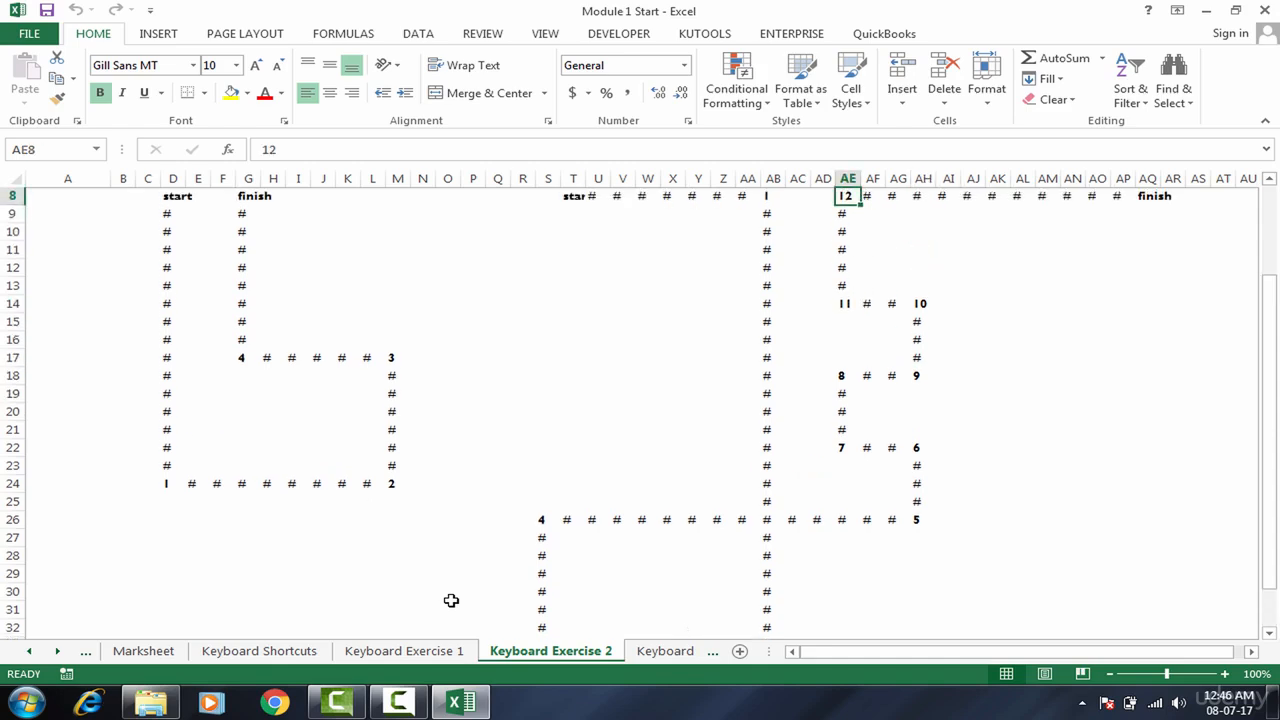
pyautogui.hotkey('ctrl', 'Right')
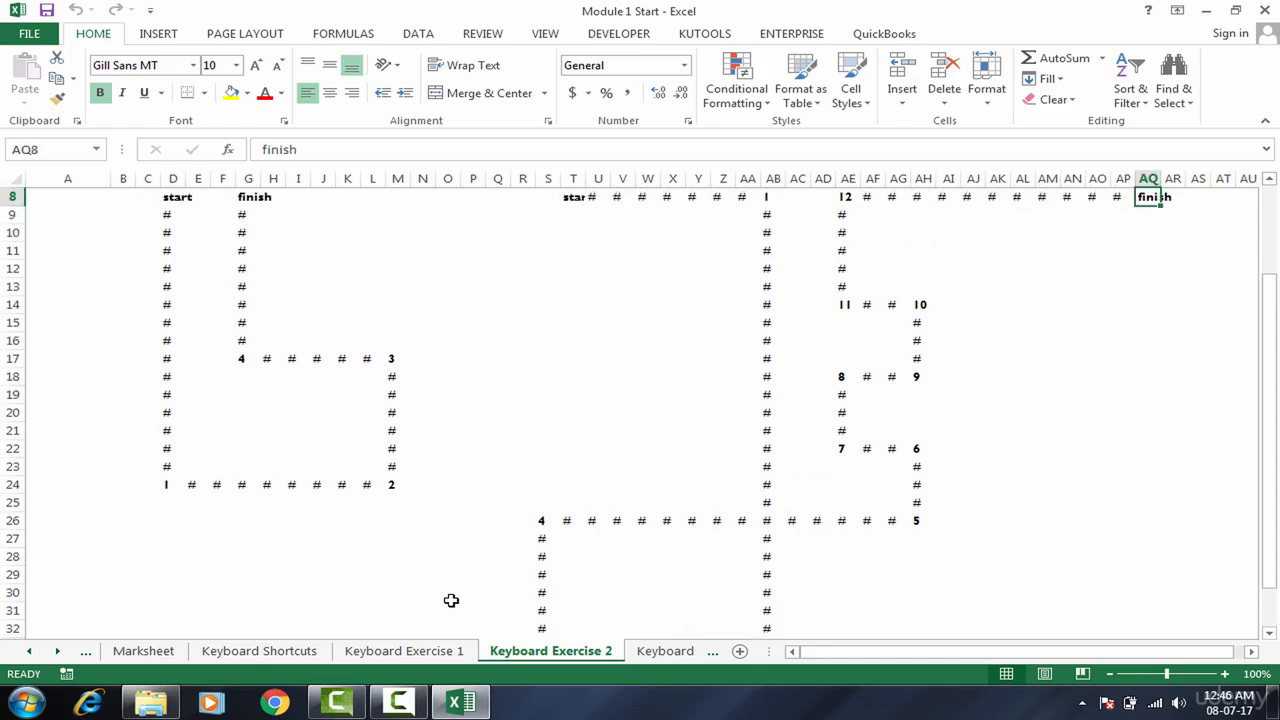
# Move cell by cell from the finish up to row 5, across to column A, and up to the What: label in A2.
pyautogui.press('Up')
pyautogui.press('Up')
pyautogui.press('Up')
pyautogui.press('Left')
pyautogui.press('Left')
pyautogui.press('Left')
pyautogui.press('Left')
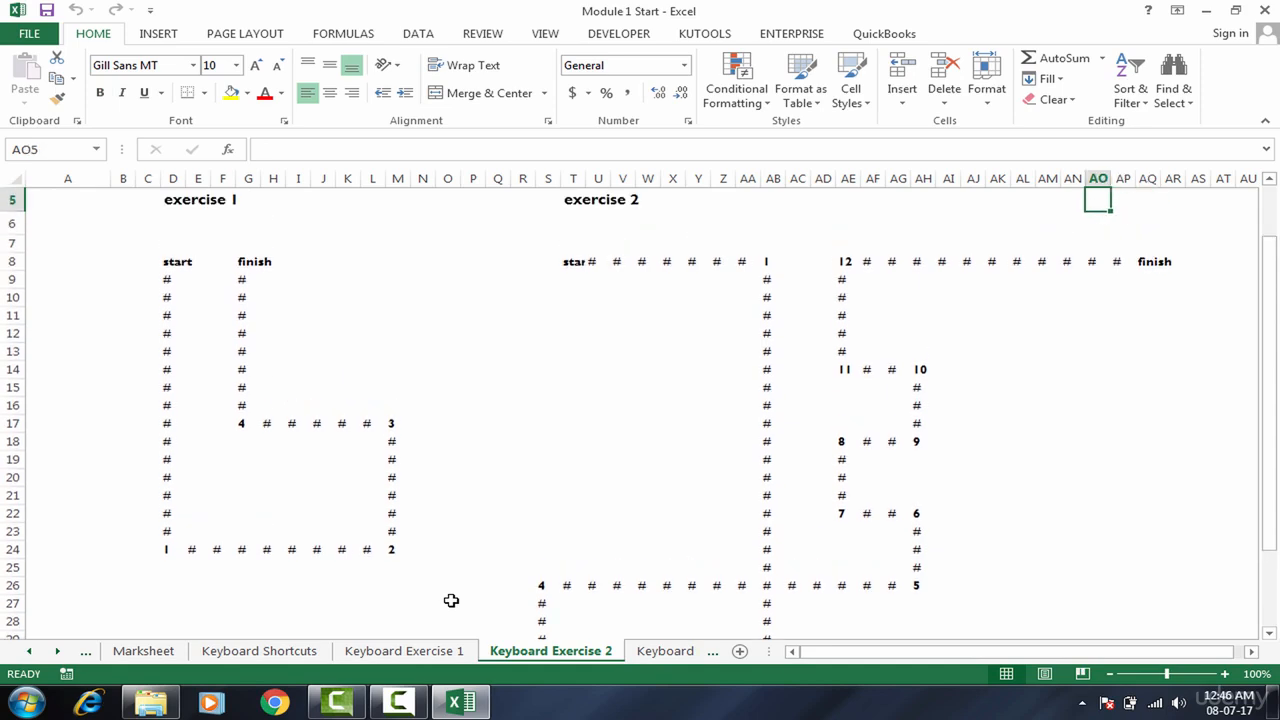
pyautogui.press('Left')
pyautogui.press('Left')
pyautogui.press('Left')
pyautogui.press('Left')
pyautogui.press('Left')
pyautogui.press('Left')
pyautogui.press('Left')
pyautogui.press('Left')
pyautogui.press('Left')
pyautogui.press('Left')
pyautogui.press('Left')
pyautogui.press('Left')
pyautogui.press('Left')
pyautogui.press('Left')
pyautogui.press('Left')
pyautogui.press('Left')
pyautogui.press('Left')
pyautogui.press('Left')
pyautogui.press('Left')
pyautogui.press('Left')
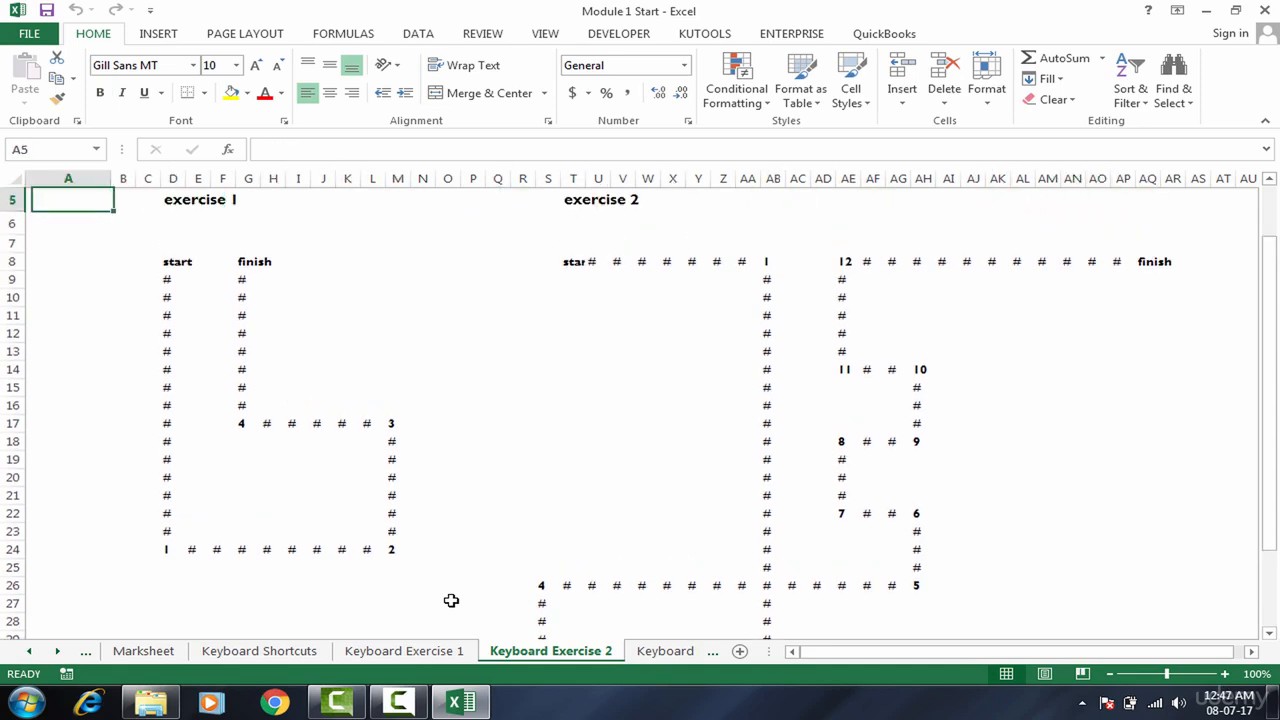
pyautogui.press('Up')
pyautogui.press('Up')
pyautogui.press('Up')
pyautogui.press('Up')
pyautogui.press('Down')
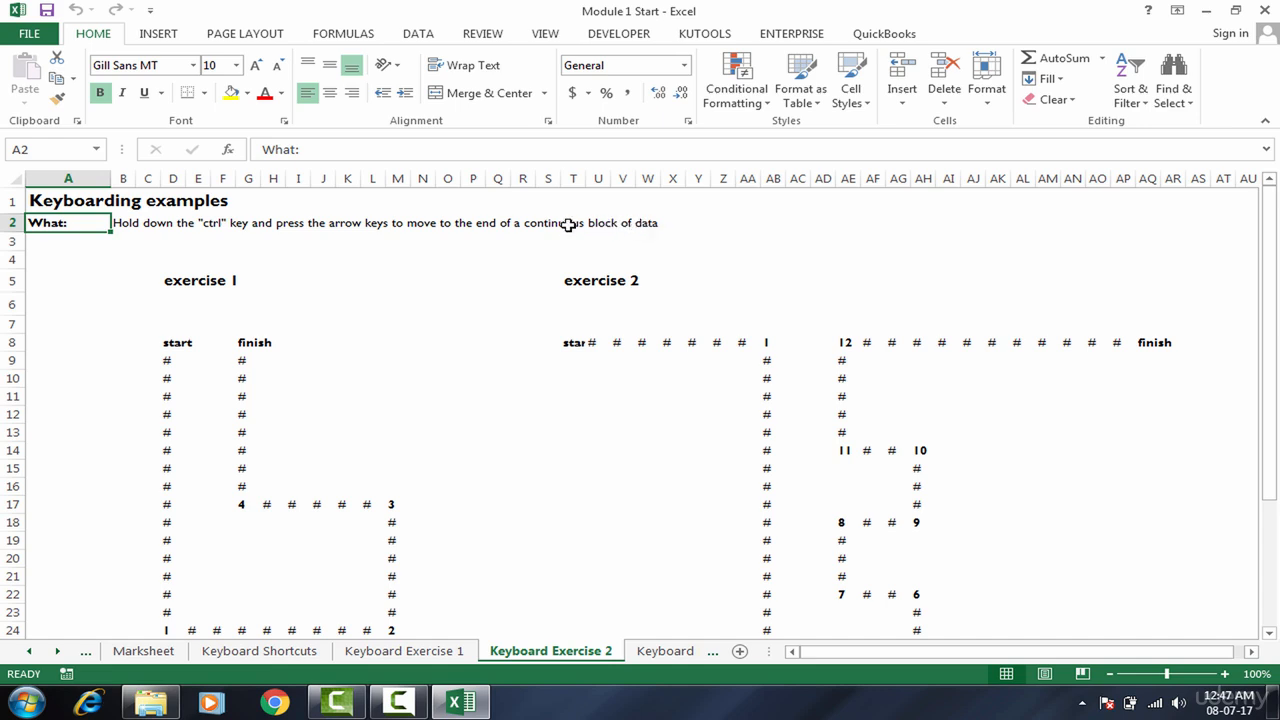
# Return to the Keyboard Exercise 1 sheet and select cells around the gap in column F, finishing on F16.
pyautogui.click(398, 653)
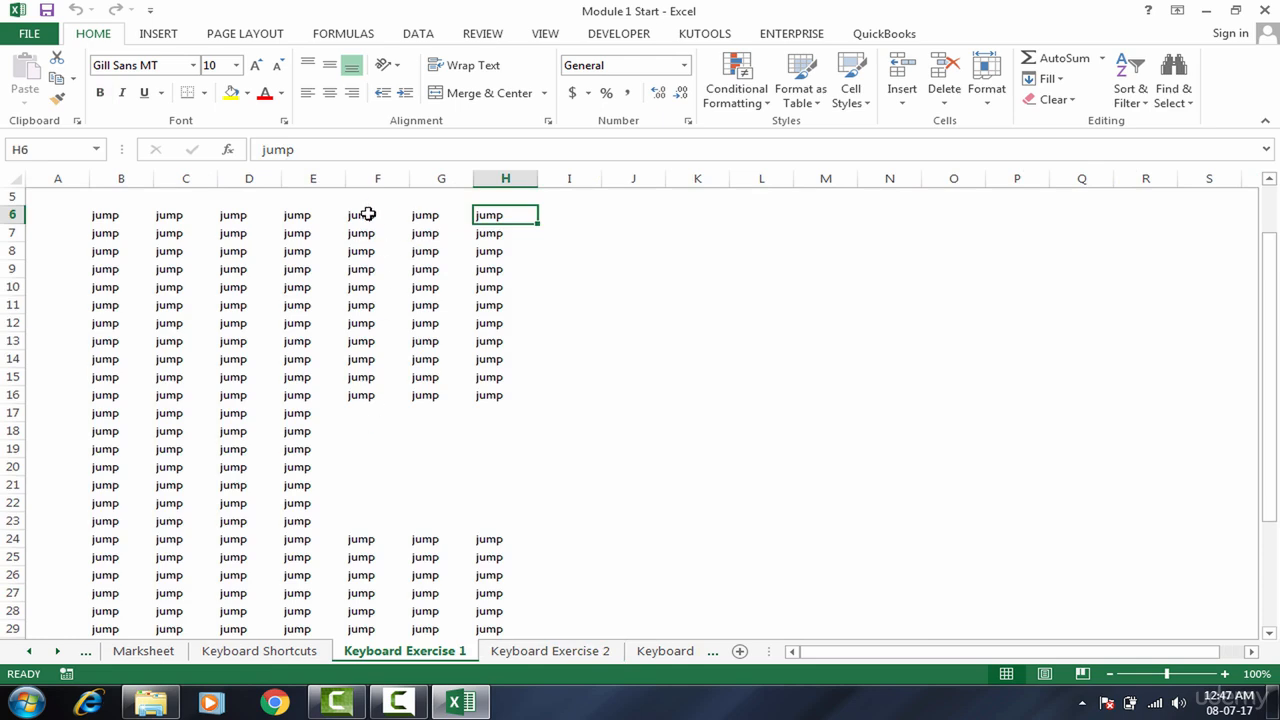
pyautogui.click(365, 405)
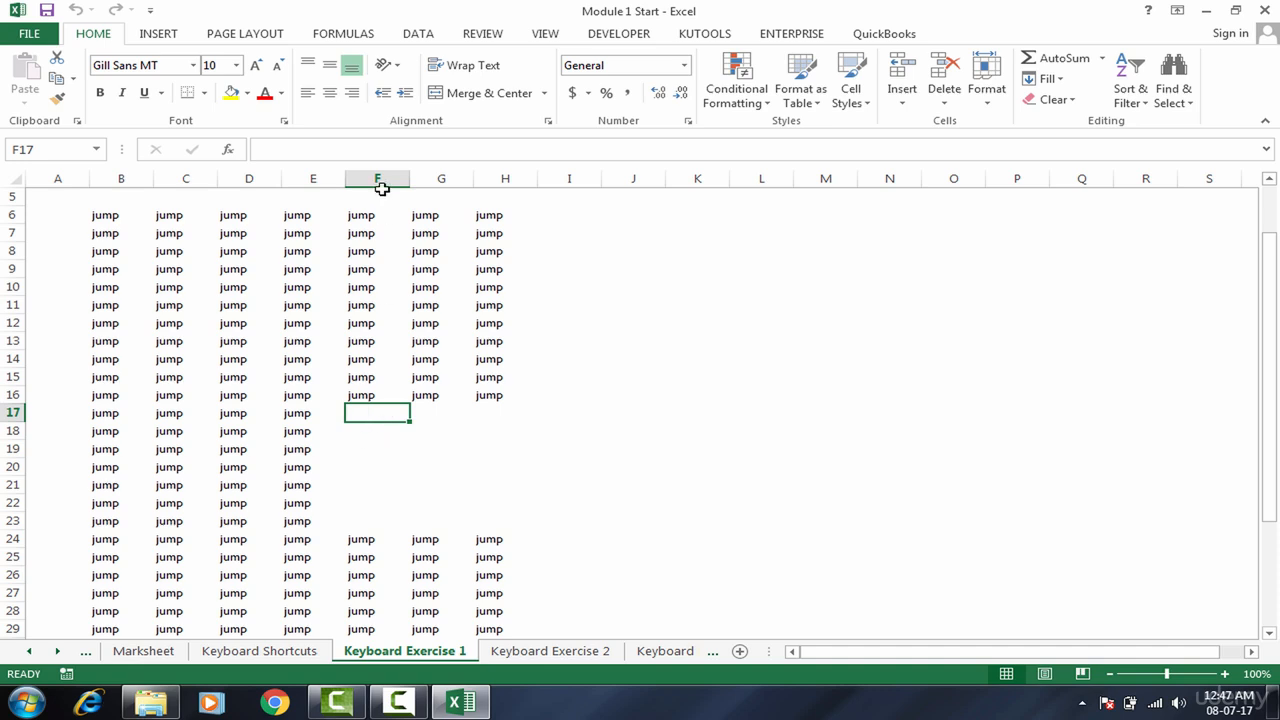
pyautogui.moveTo(372, 215); pyautogui.dragTo(377, 343)
pyautogui.click(377, 343)
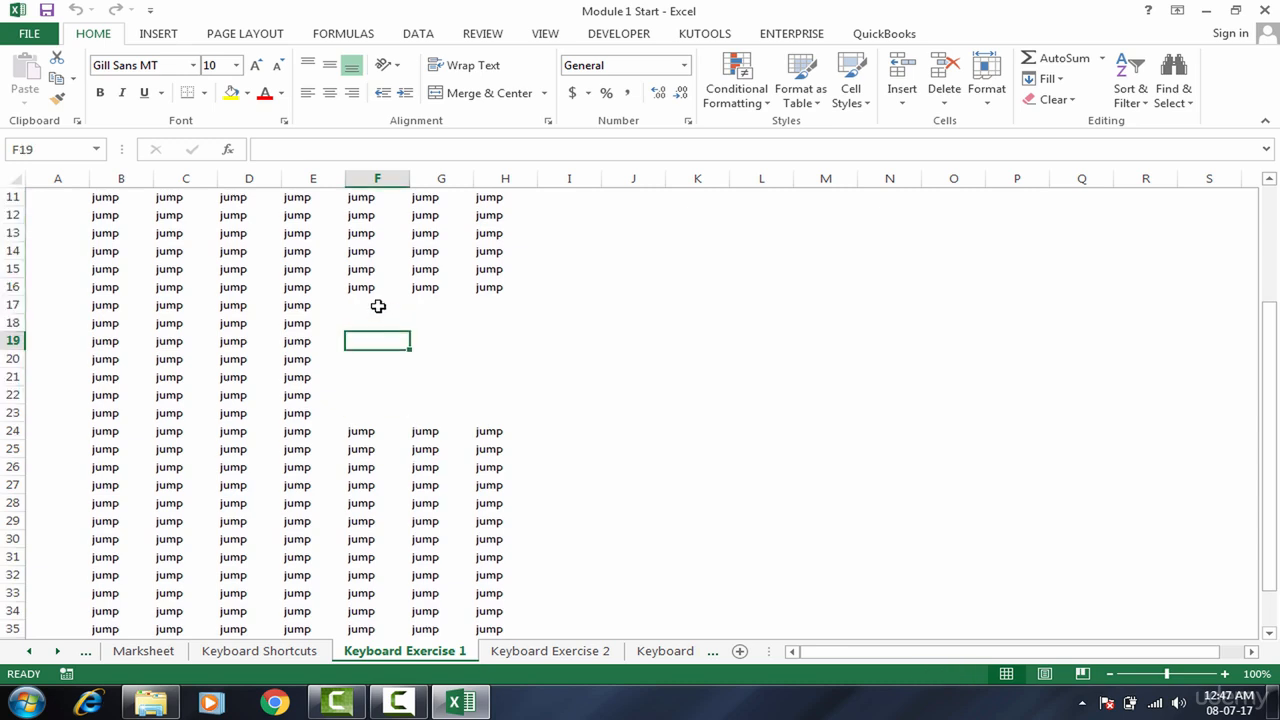
pyautogui.click(378, 306)
pyautogui.click(377, 271)
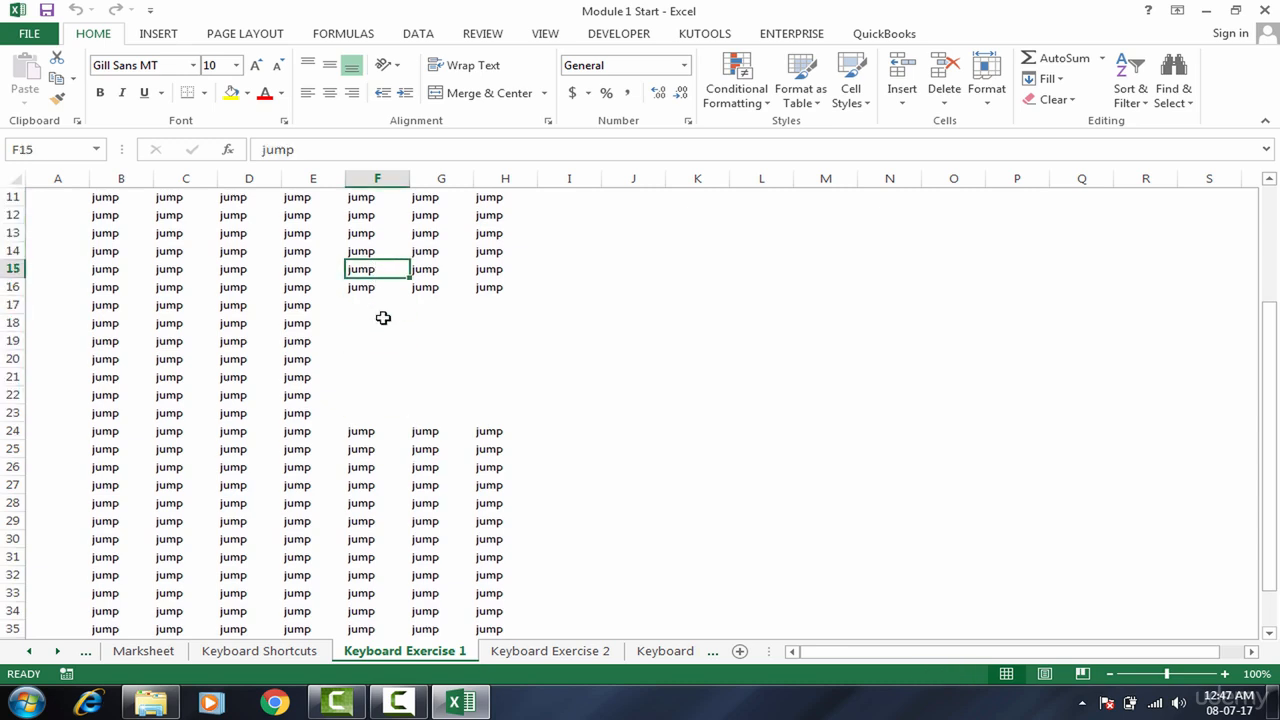
pyautogui.click(374, 288)
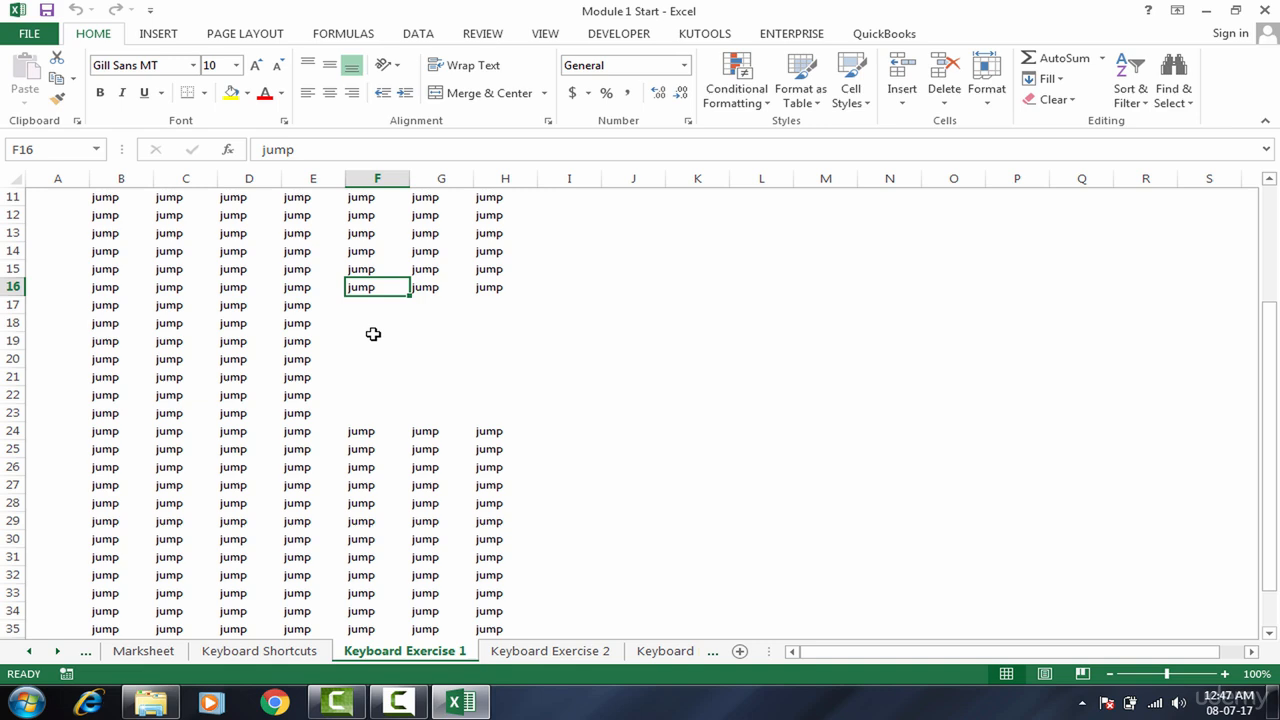
# Jump up column F to the upper edge of the data block, and step past it to F4.
pyautogui.press('Up')
pyautogui.hotkey('ctrl', 'Up')
pyautogui.press('Up')
pyautogui.press('Up')
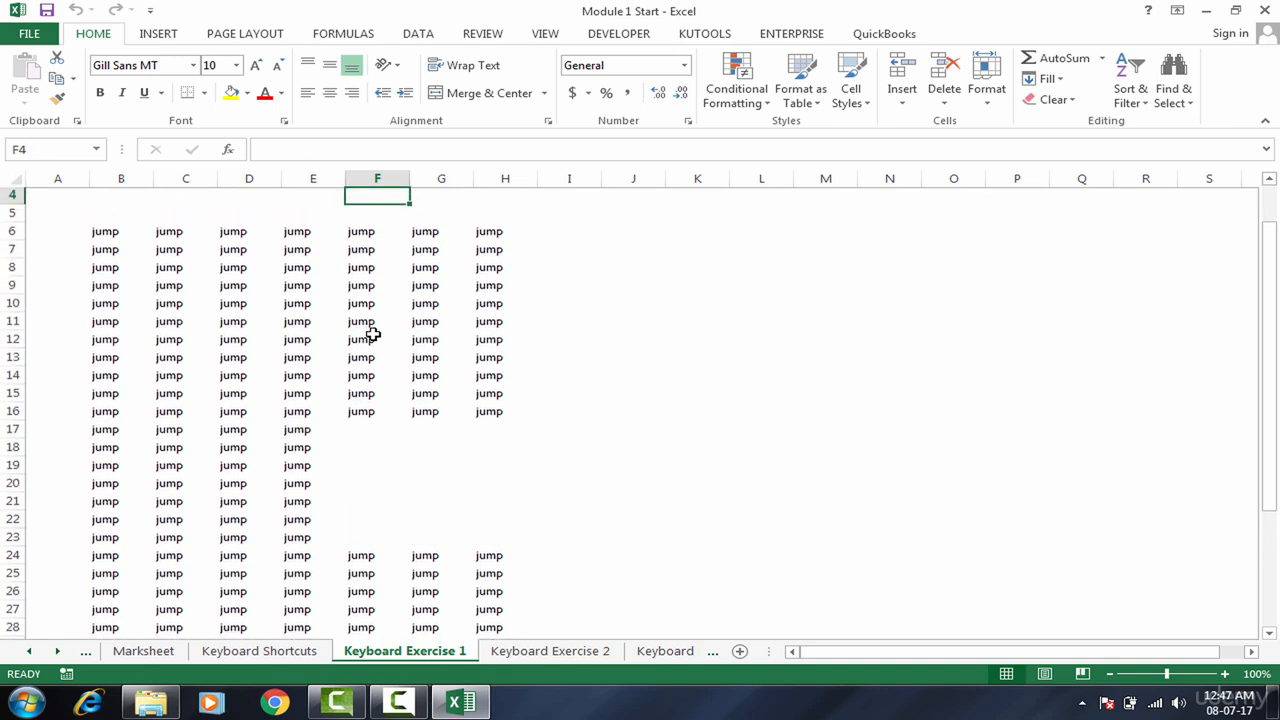
# Return to F6 and extend the selection down column F across the gap to F38.
pyautogui.press('Up')
pyautogui.press('Down')
pyautogui.press('Down')
pyautogui.press('Down')
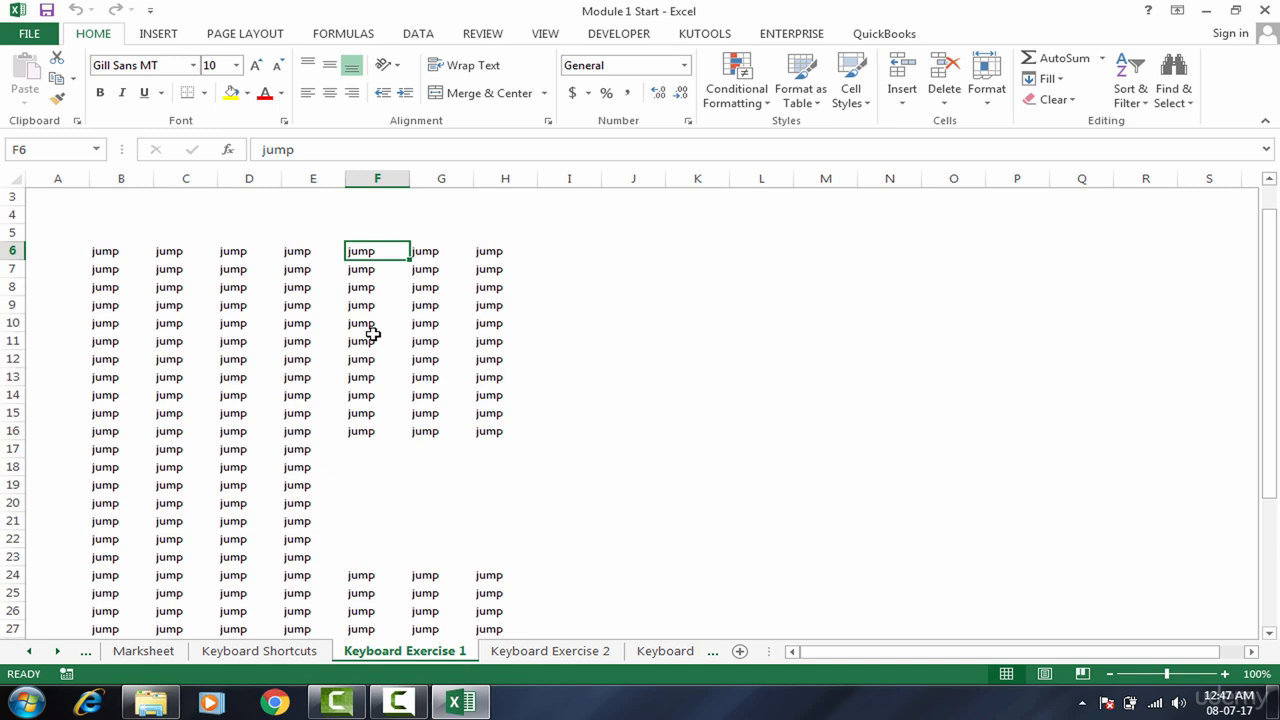
pyautogui.hotkey('ctrl', 'shift', 'Down')
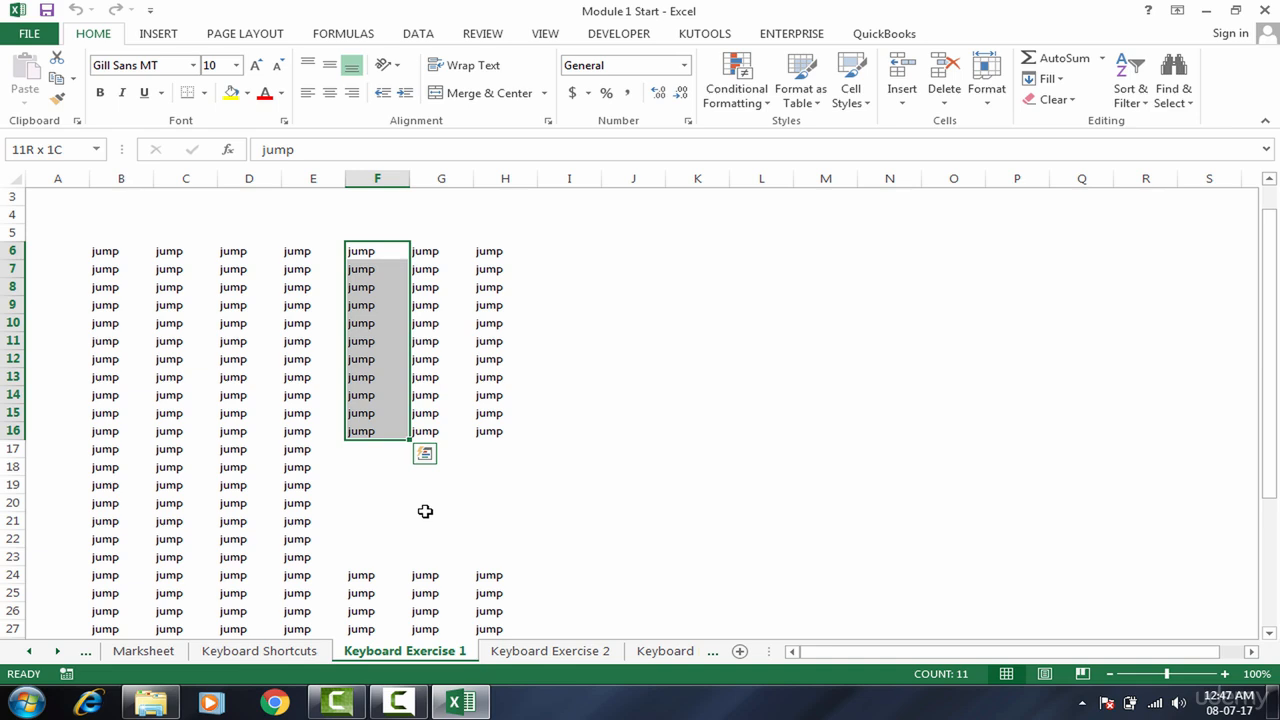
pyautogui.hotkey('ctrl', 'shift', 'Down')
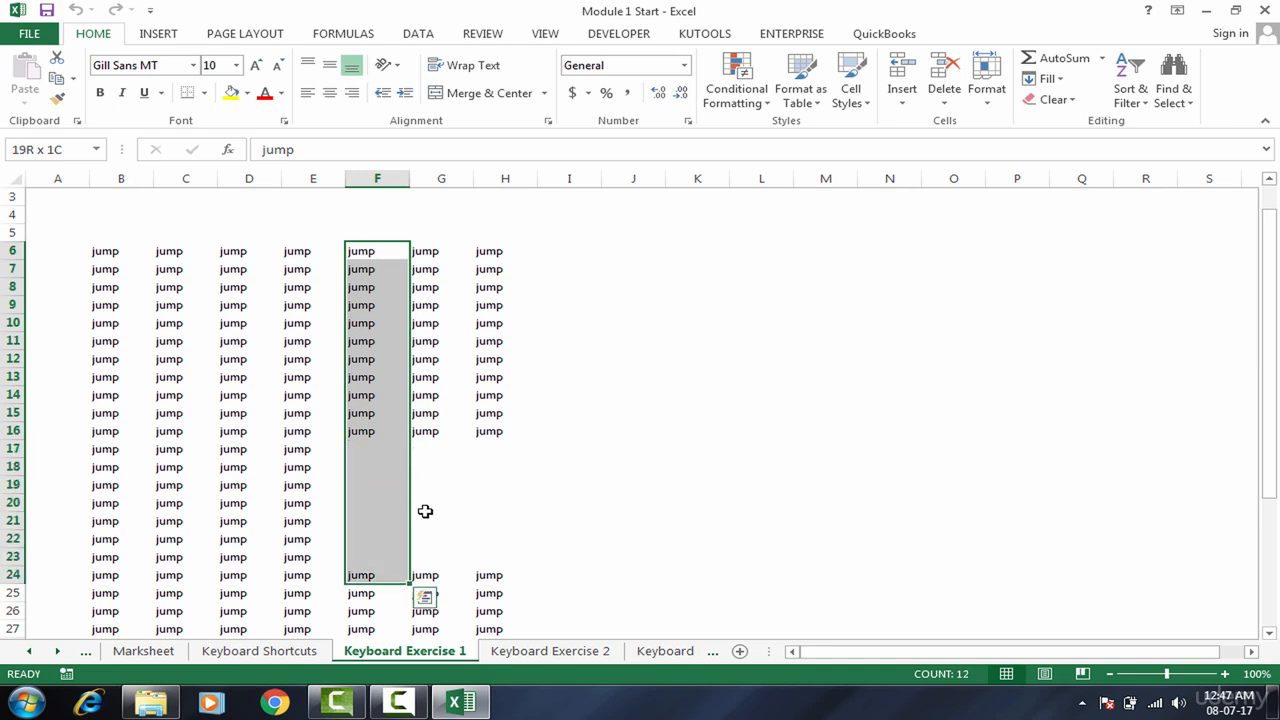
pyautogui.hotkey('ctrl', 'shift', 'Down')
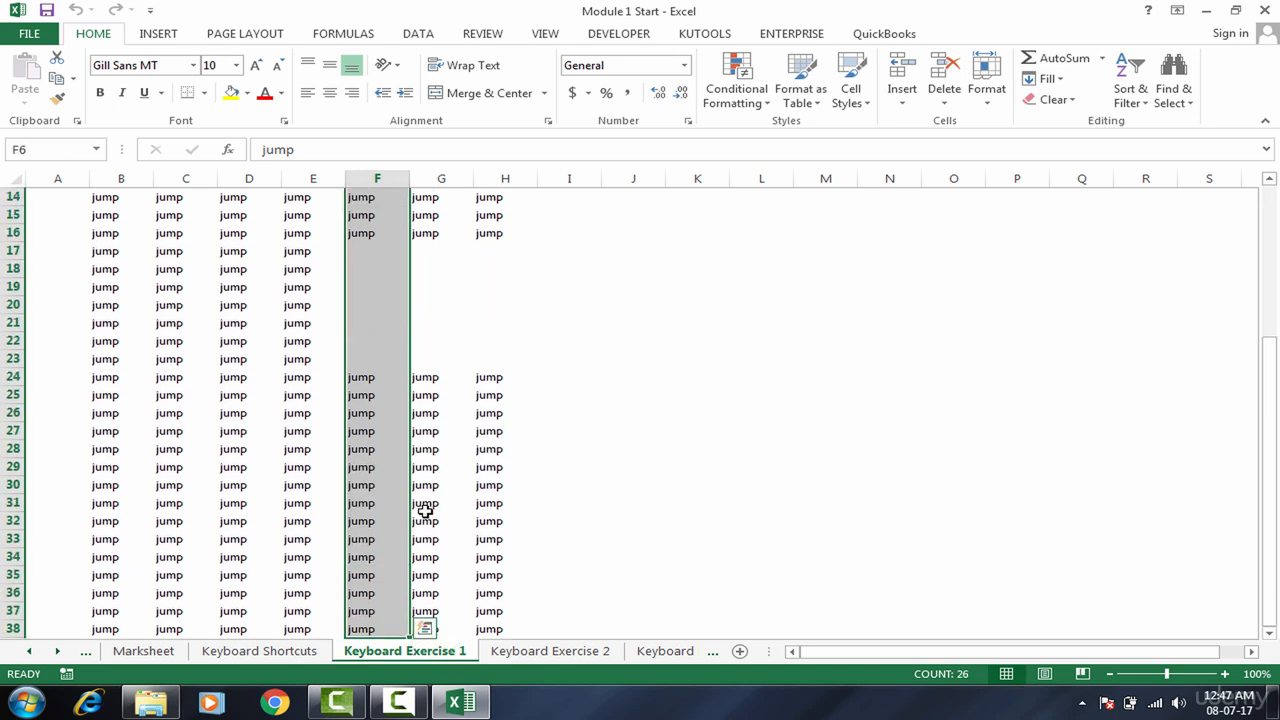
# Replace all blank cells within the selected column F range with "not available".
pyautogui.hotkey('ctrl', 'f')
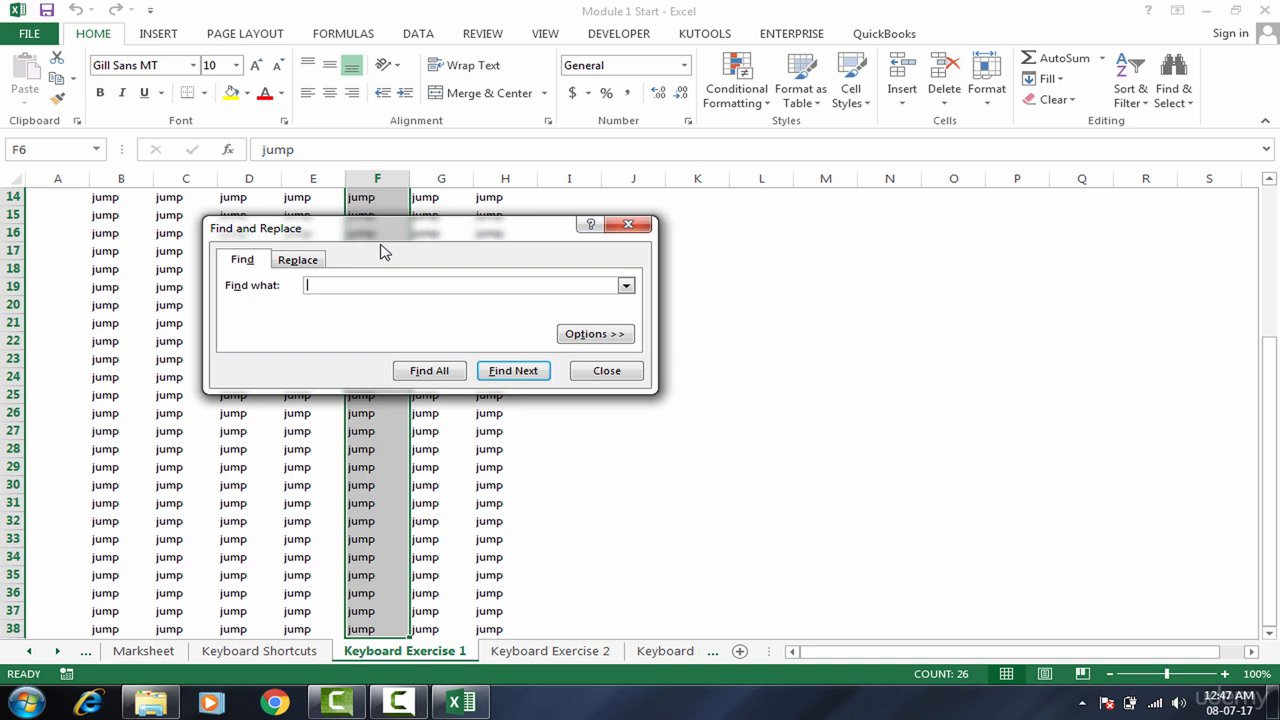
pyautogui.moveTo(386, 240); pyautogui.dragTo(673, 204)
pyautogui.click(598, 226)
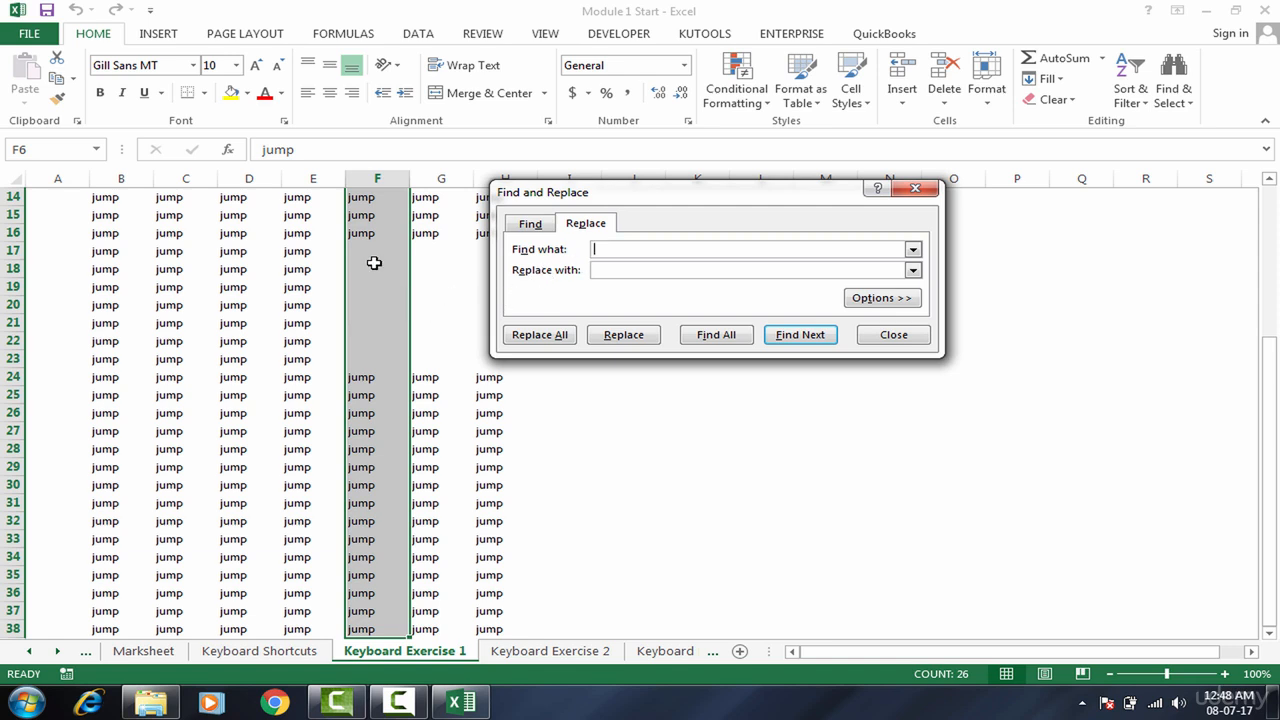
pyautogui.click(530, 225)
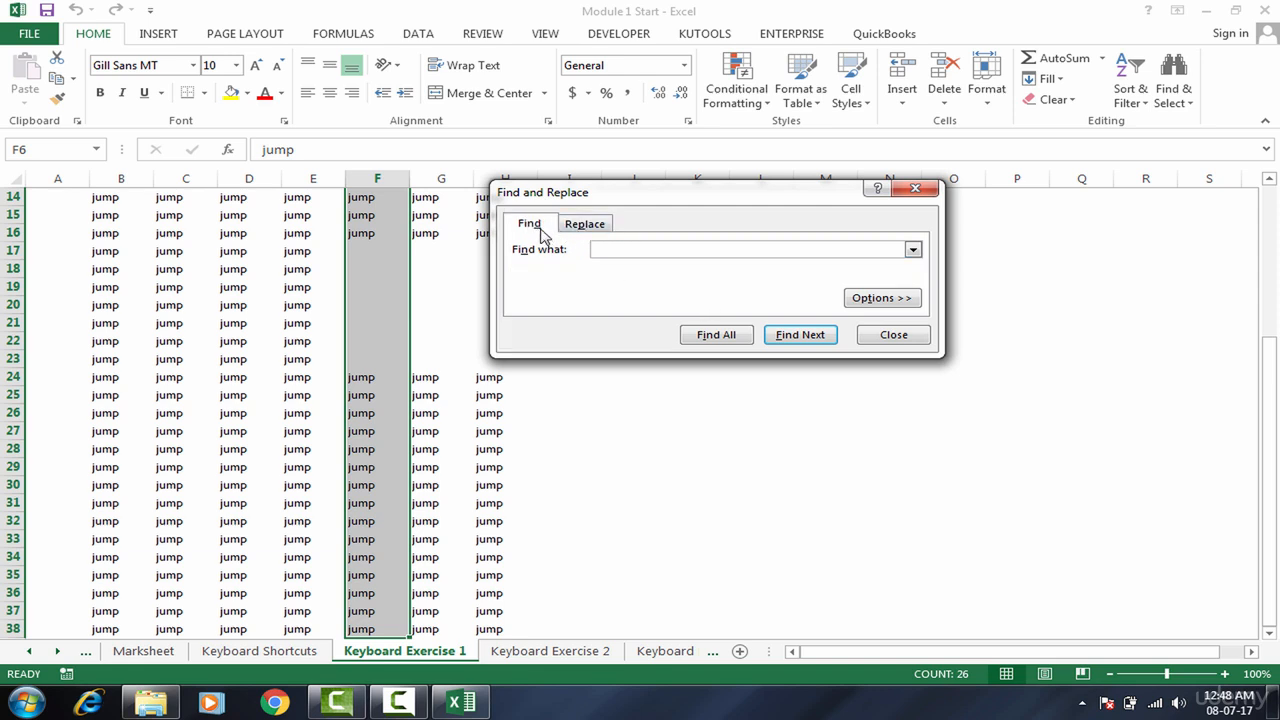
pyautogui.click(587, 234)
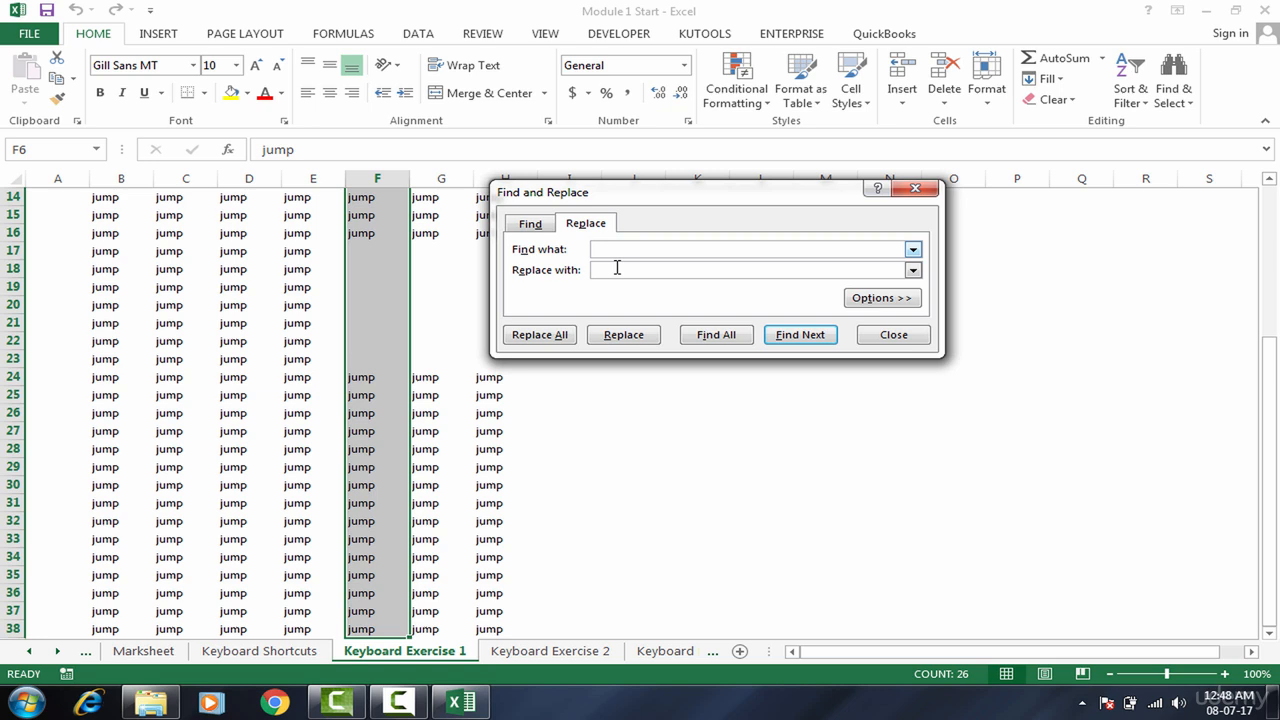
pyautogui.click(607, 269)
pyautogui.click(540, 335)
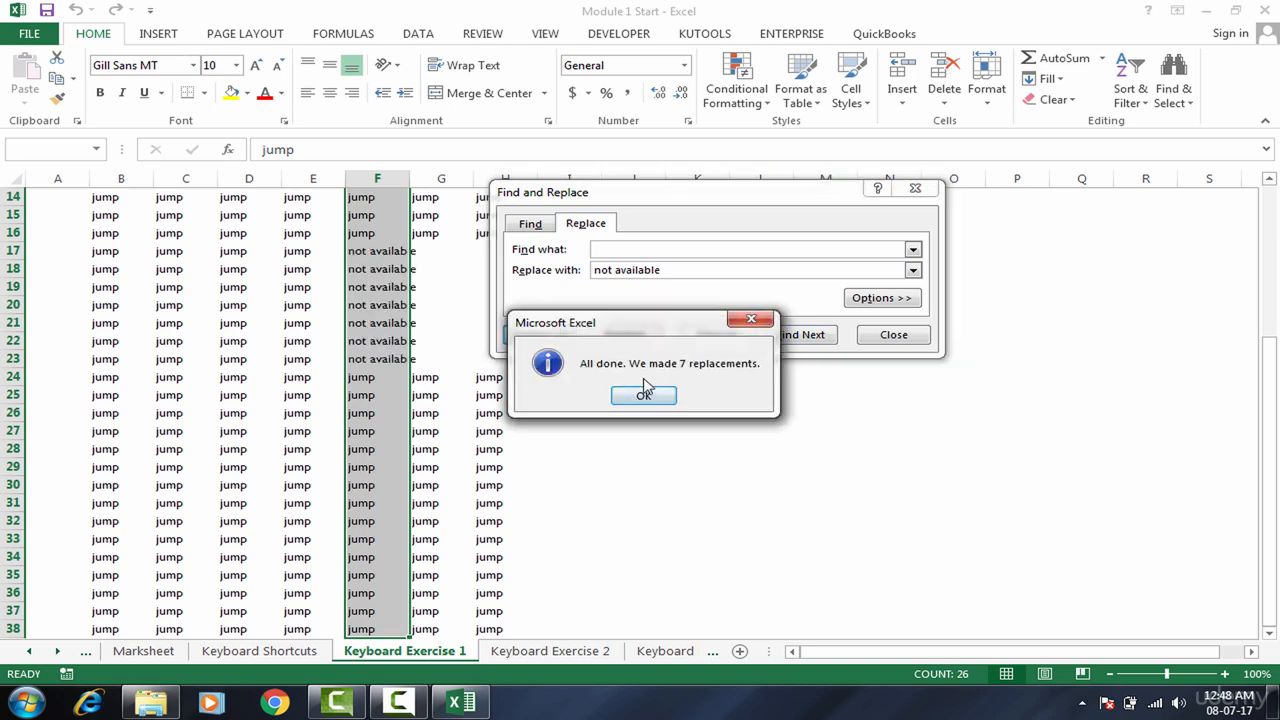
pyautogui.click(644, 394)
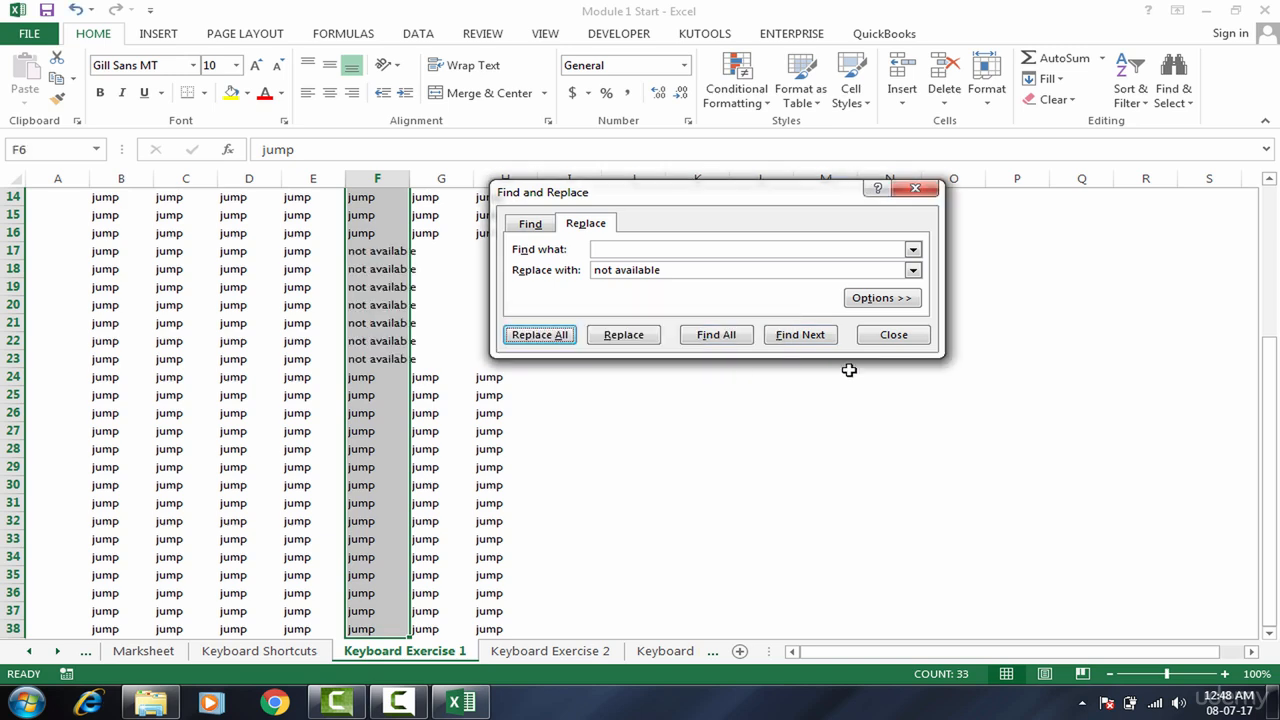
pyautogui.click(894, 335)
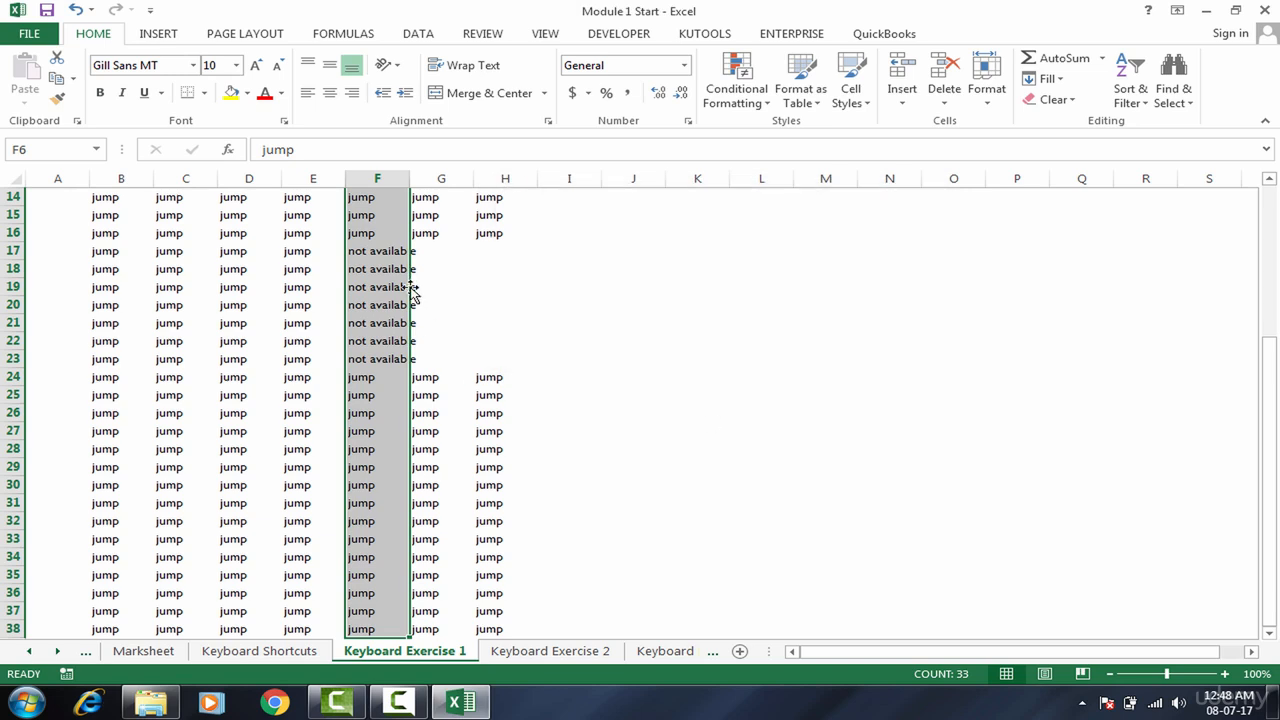
# Examine the filled gap in column F, selecting F11:F33 and individual cells in and around the filled rows.
pyautogui.click(385, 270)
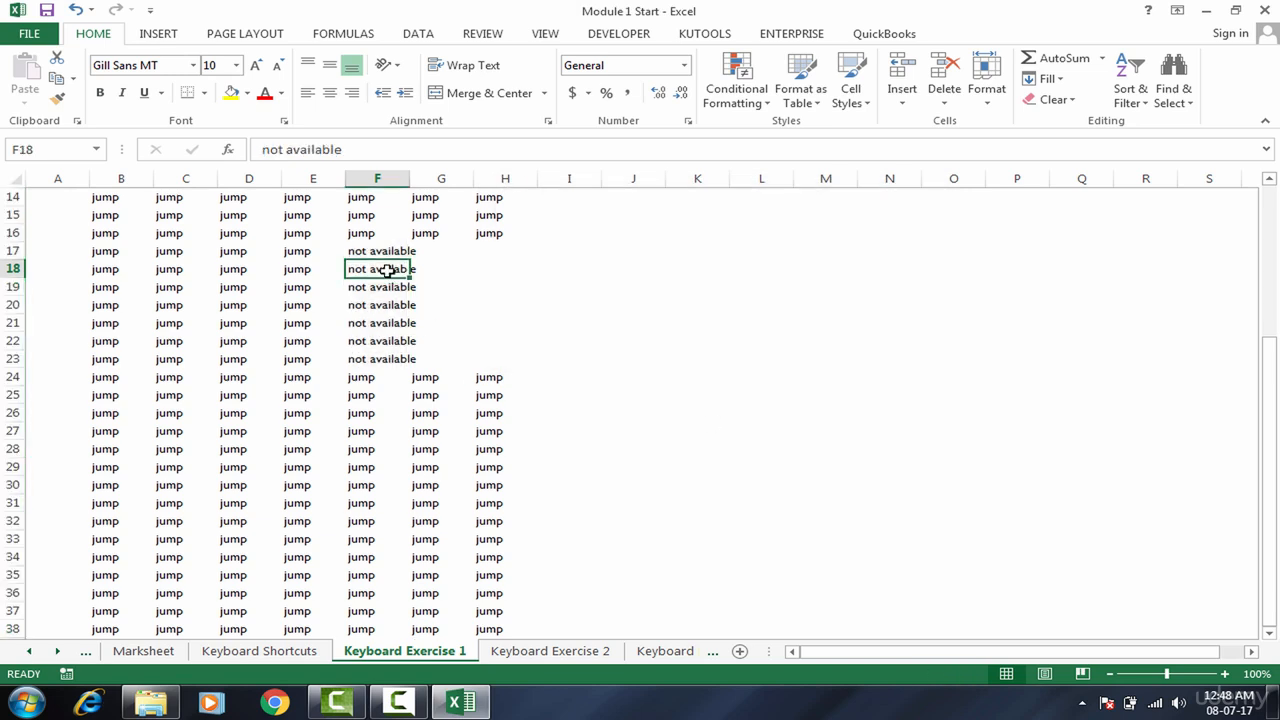
pyautogui.click(387, 214)
pyautogui.press('Up')
pyautogui.press('Up')
pyautogui.press('Up')
pyautogui.press('Up')
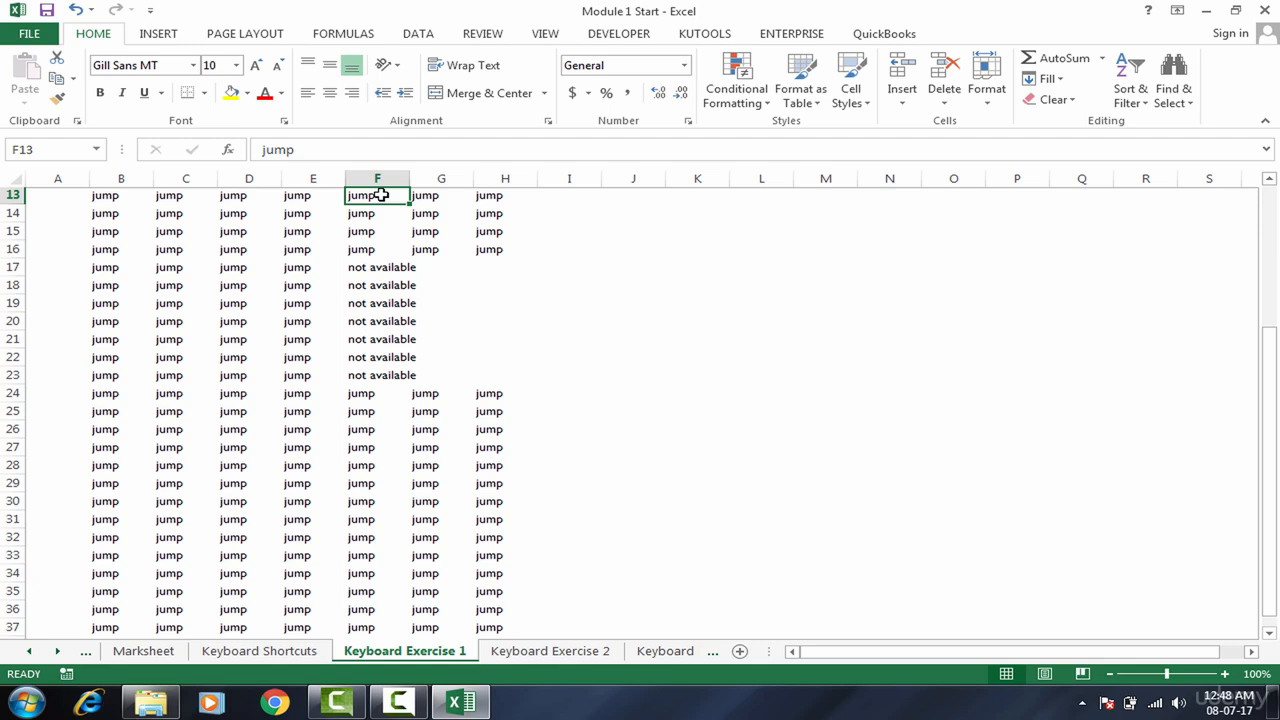
pyautogui.moveTo(378, 195); pyautogui.dragTo(380, 594)
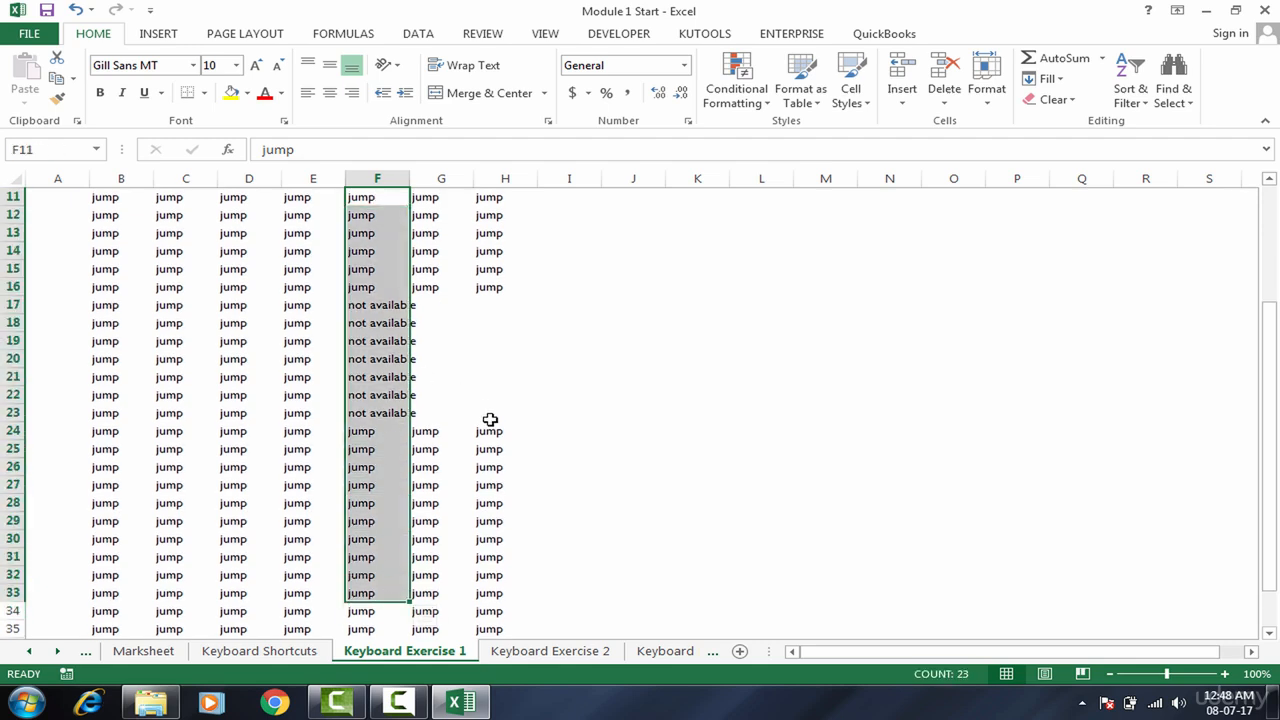
pyautogui.click(430, 340)
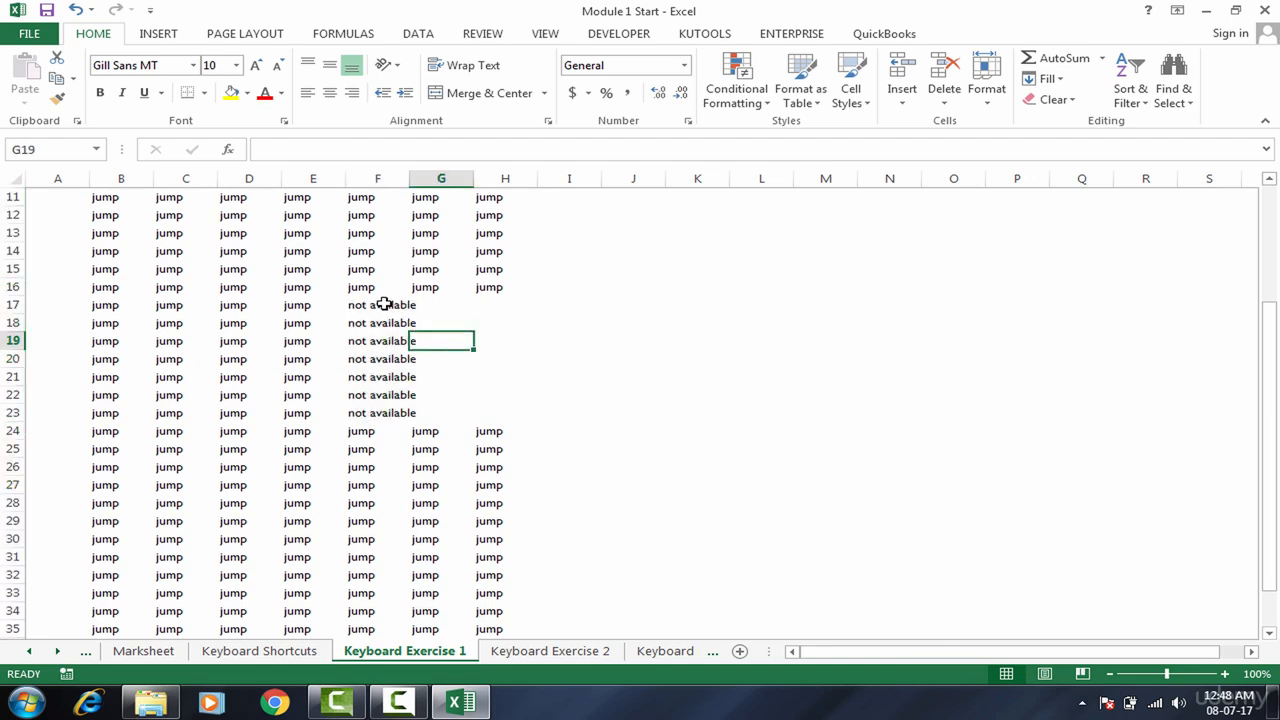
pyautogui.click(384, 304)
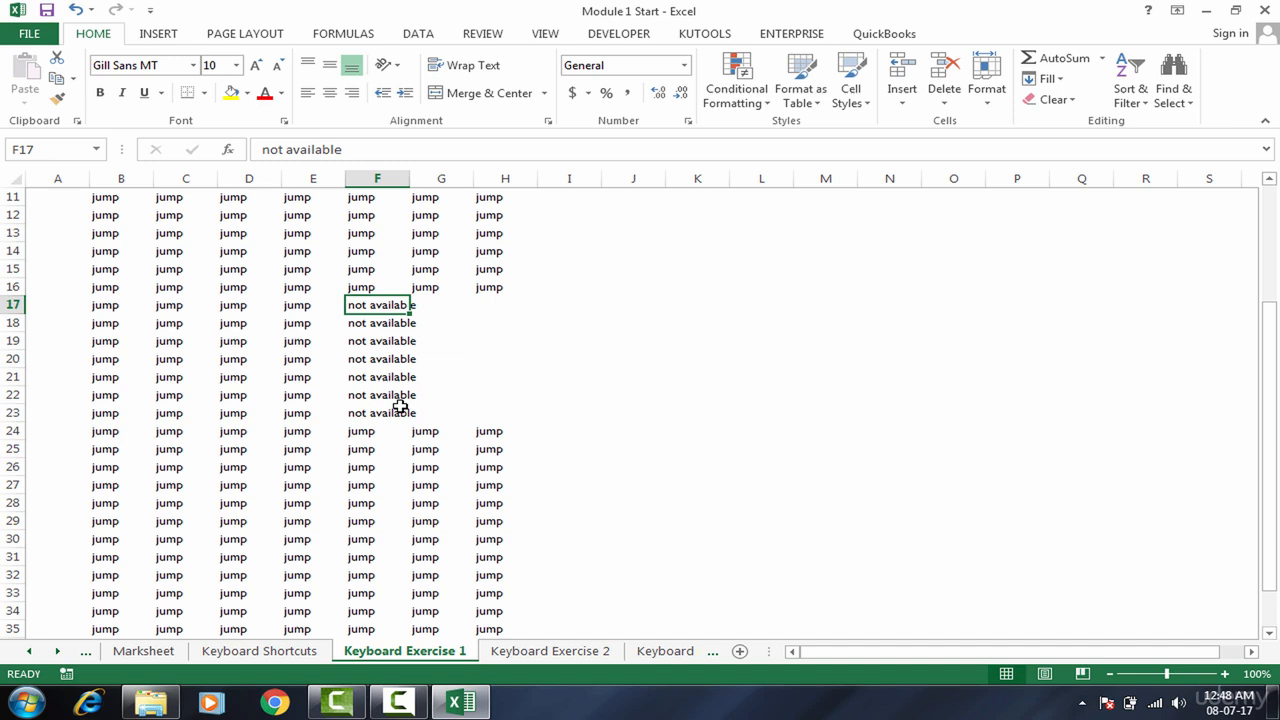
pyautogui.click(451, 322)
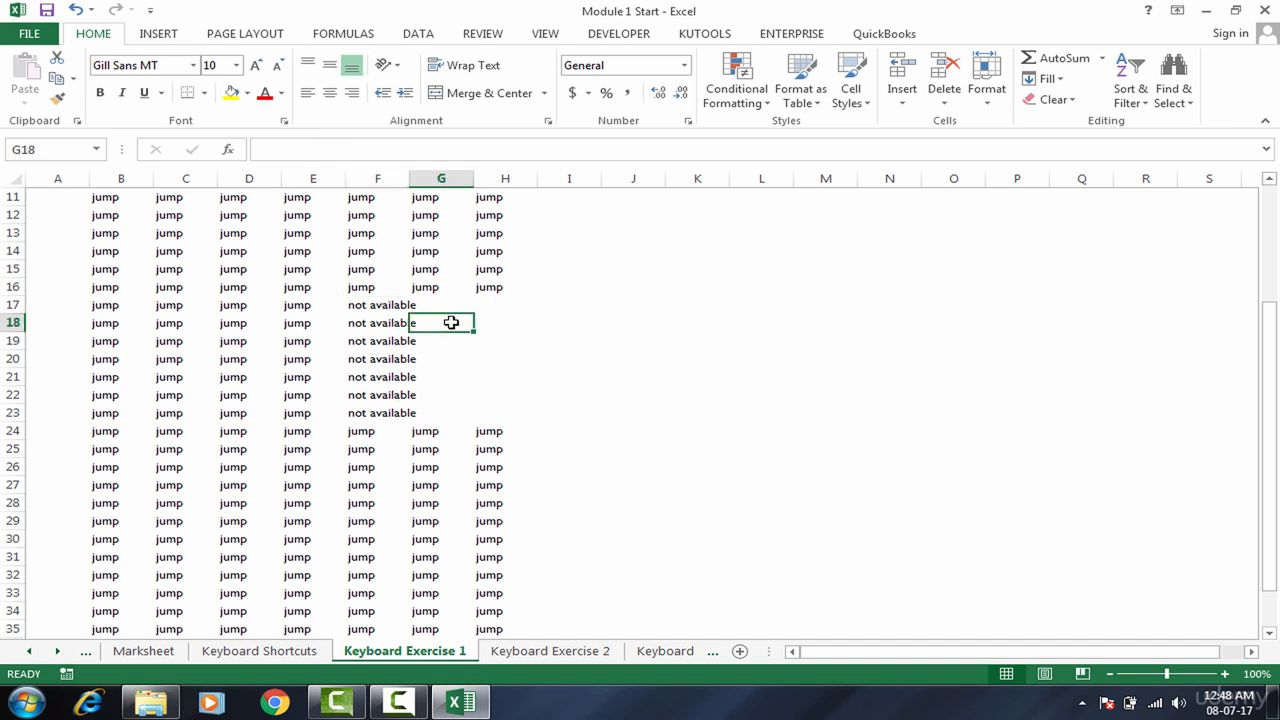
pyautogui.click(620, 289)
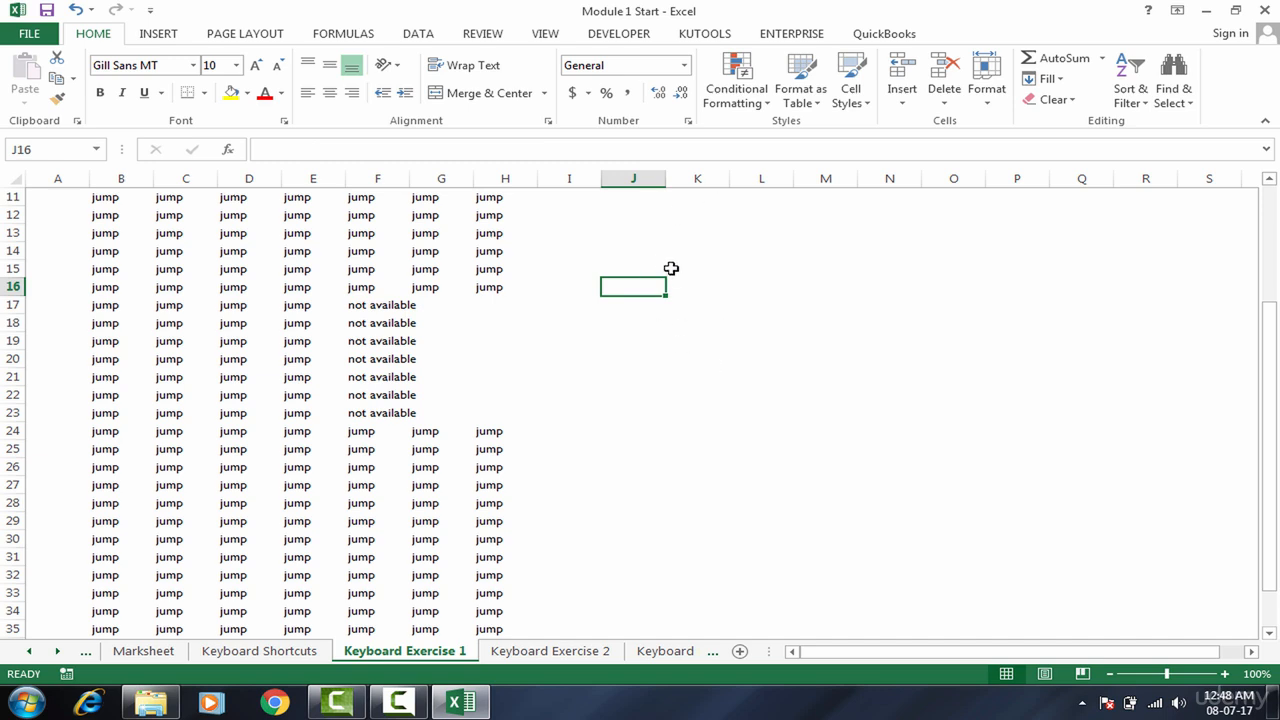
pyautogui.click(645, 265)
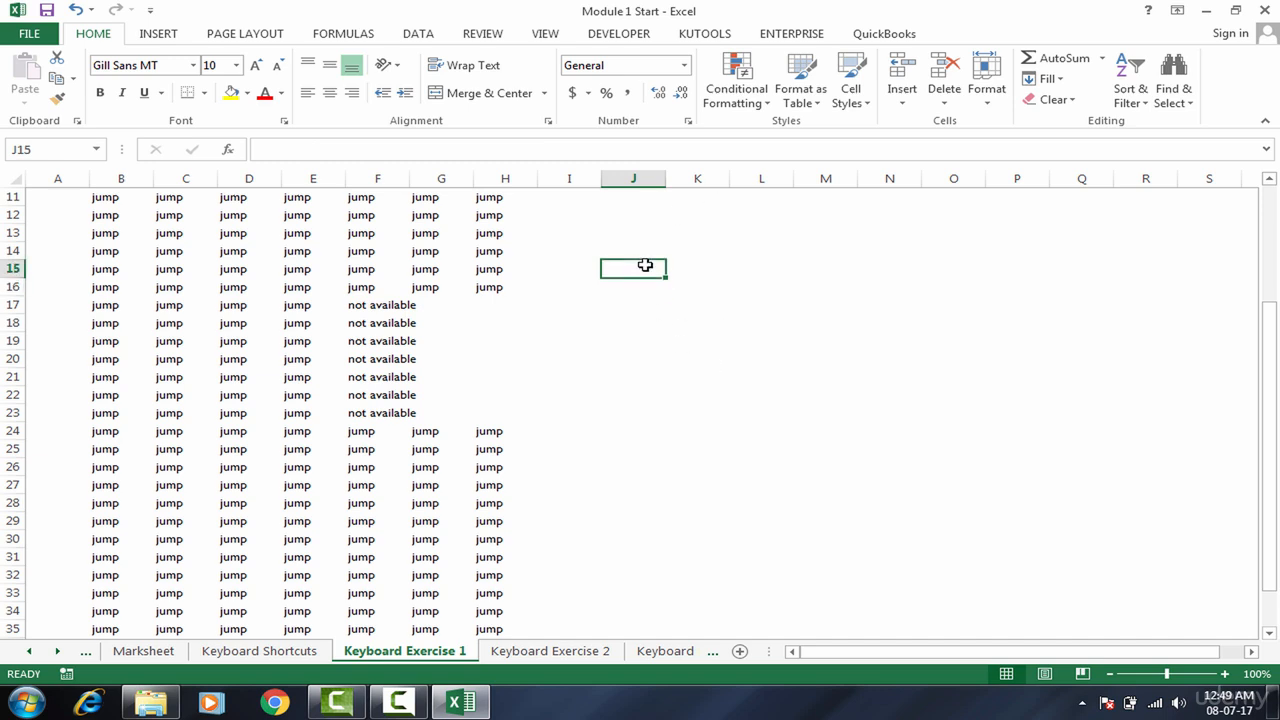
pyautogui.click(600, 343)
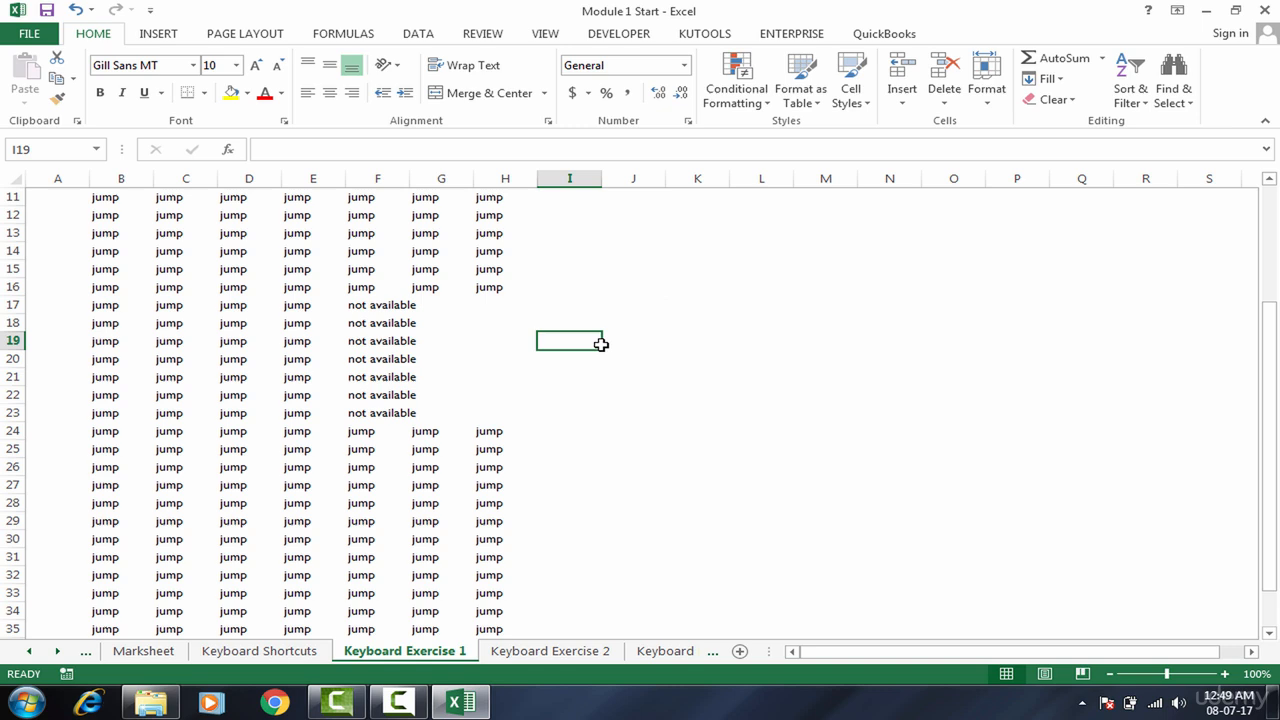
# Widen column F to fit the "not available" text and check the fit by selecting F11:F25.
pyautogui.moveTo(409, 178); pyautogui.dragTo(420, 178)
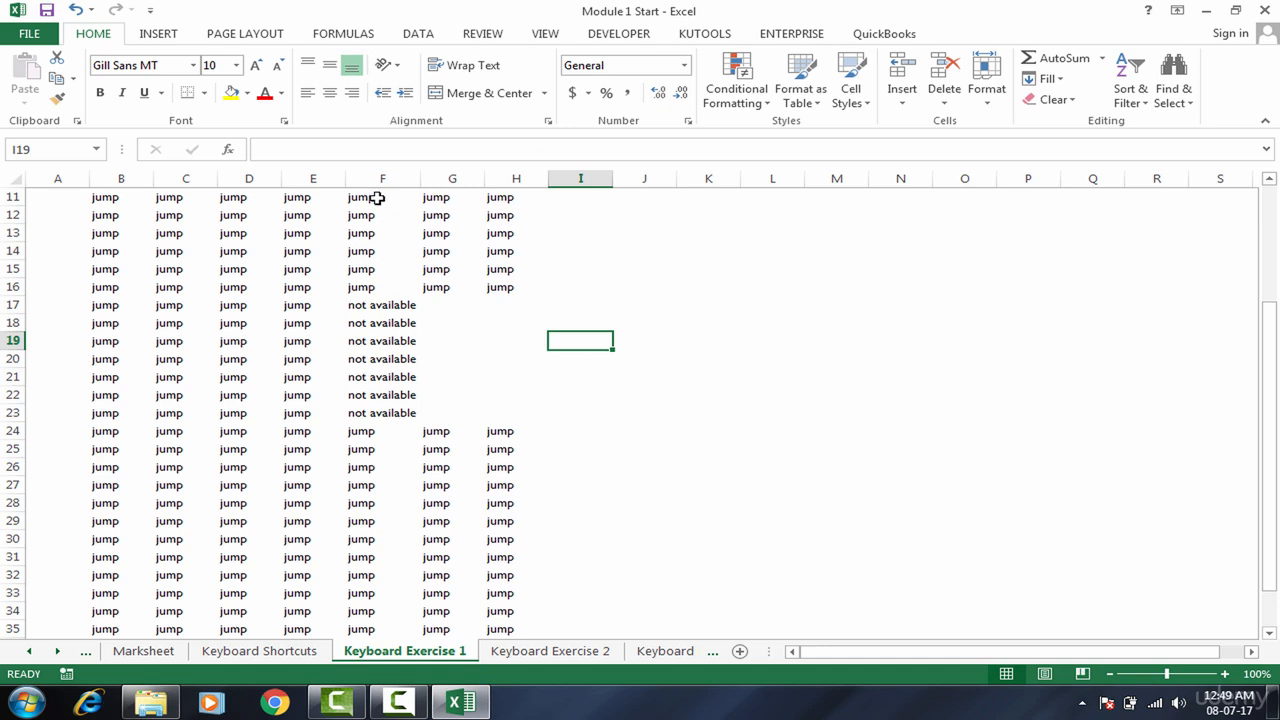
pyautogui.moveTo(374, 195); pyautogui.dragTo(374, 451)
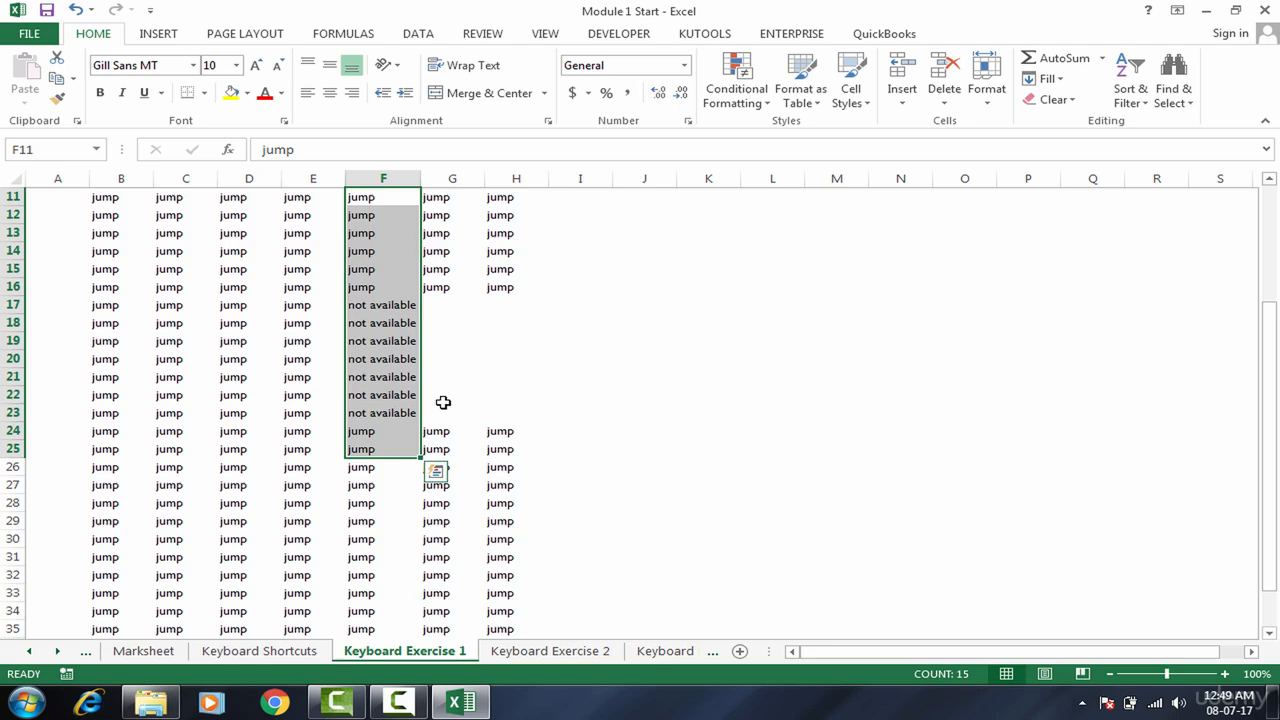
pyautogui.click(532, 228)
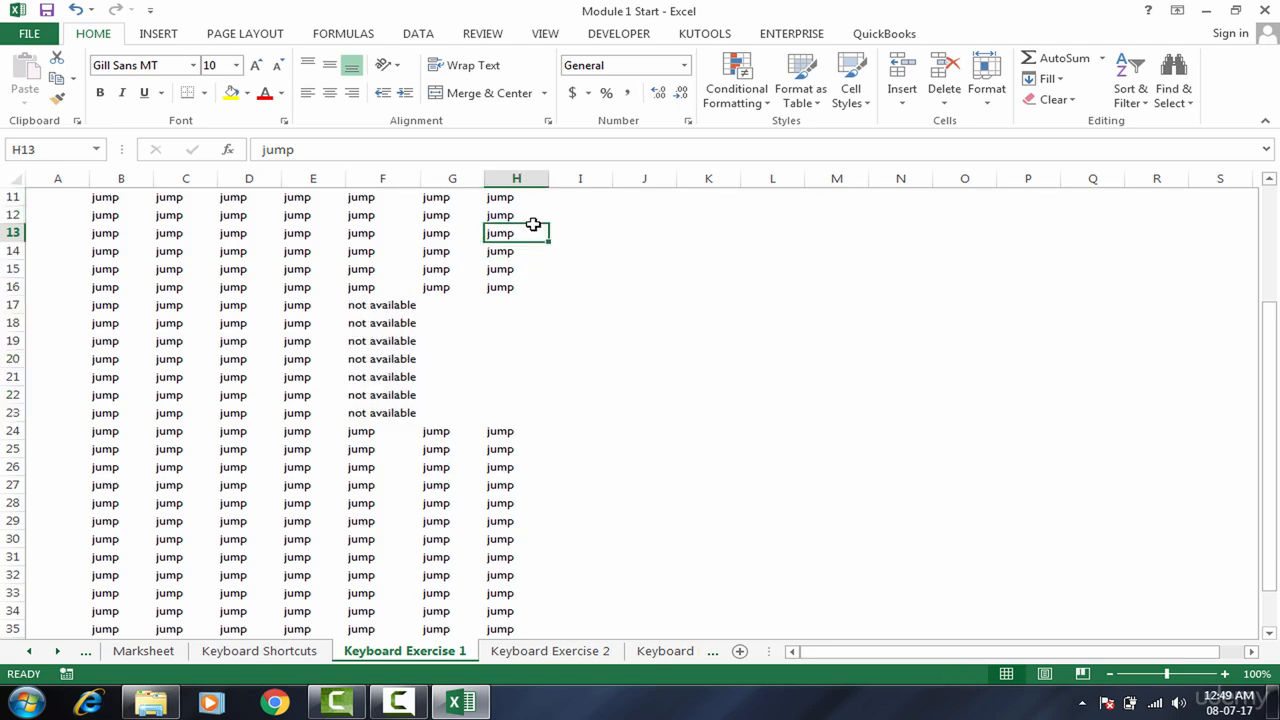
# Go to the Keyboard Exercise 3 sheet and select the whole exercise 1 blue block, B10:D23, starting from B10.
pyautogui.click(562, 651)
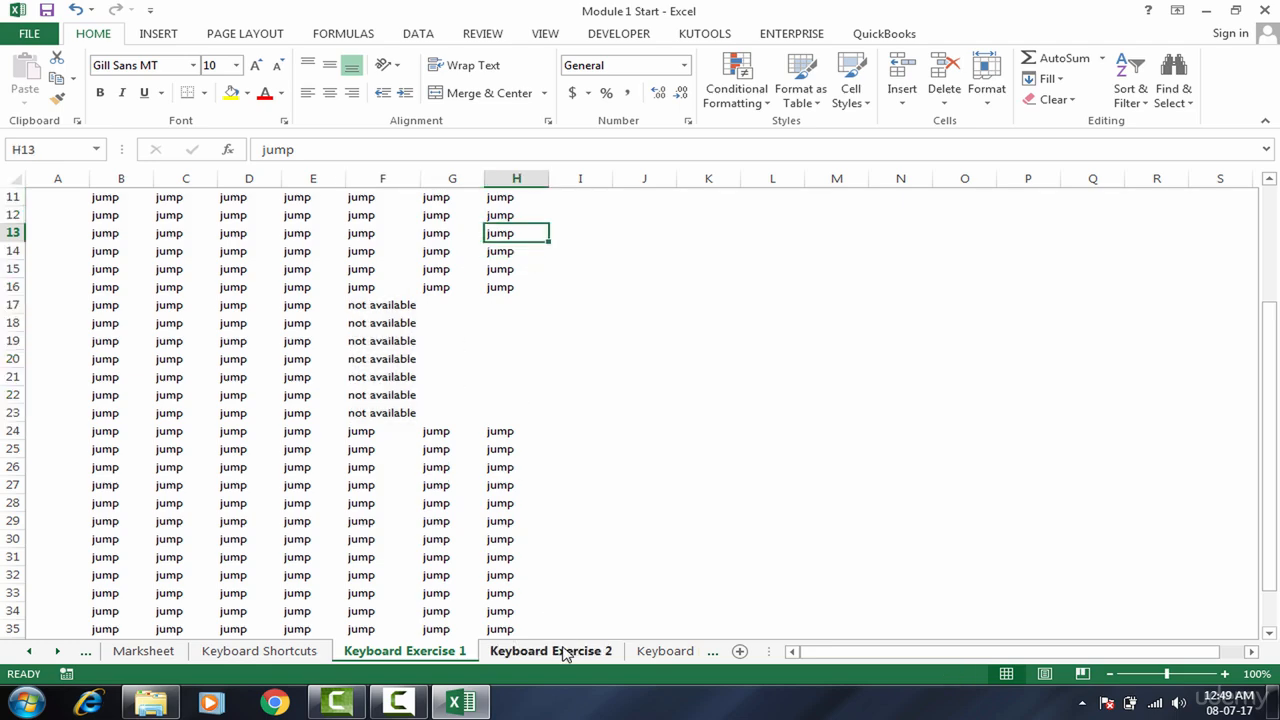
pyautogui.click(652, 652)
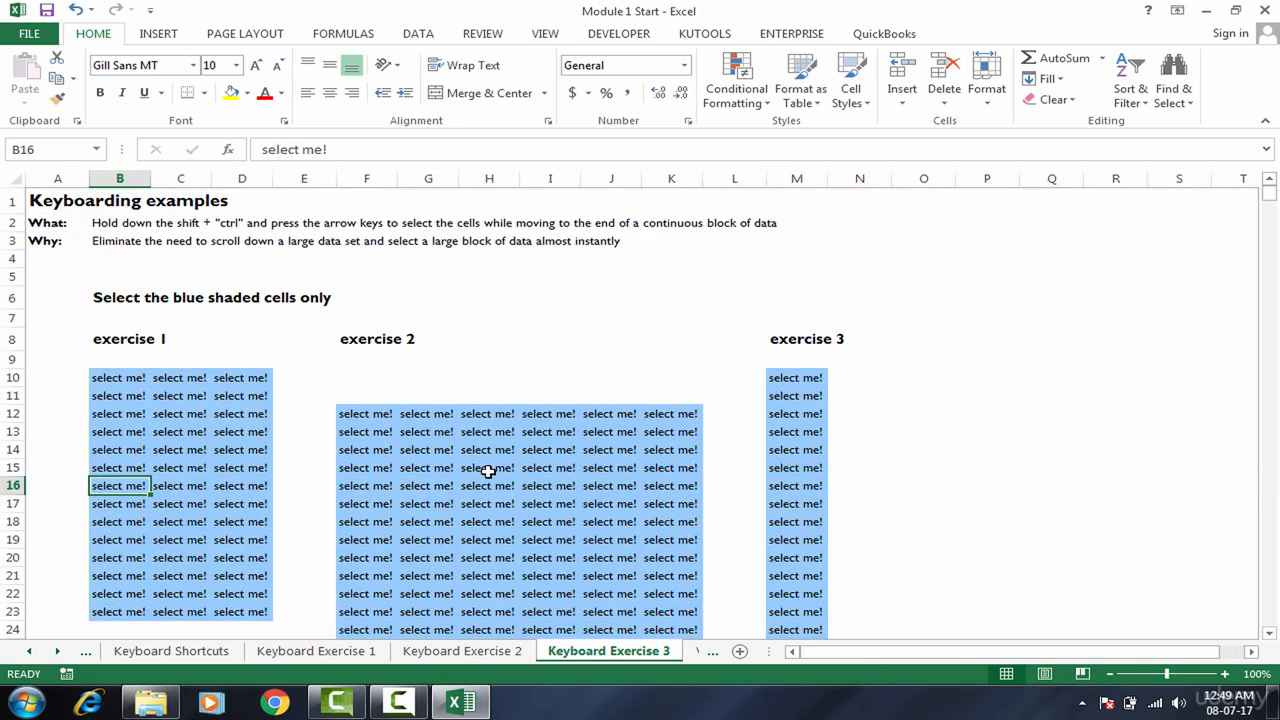
pyautogui.click(110, 376)
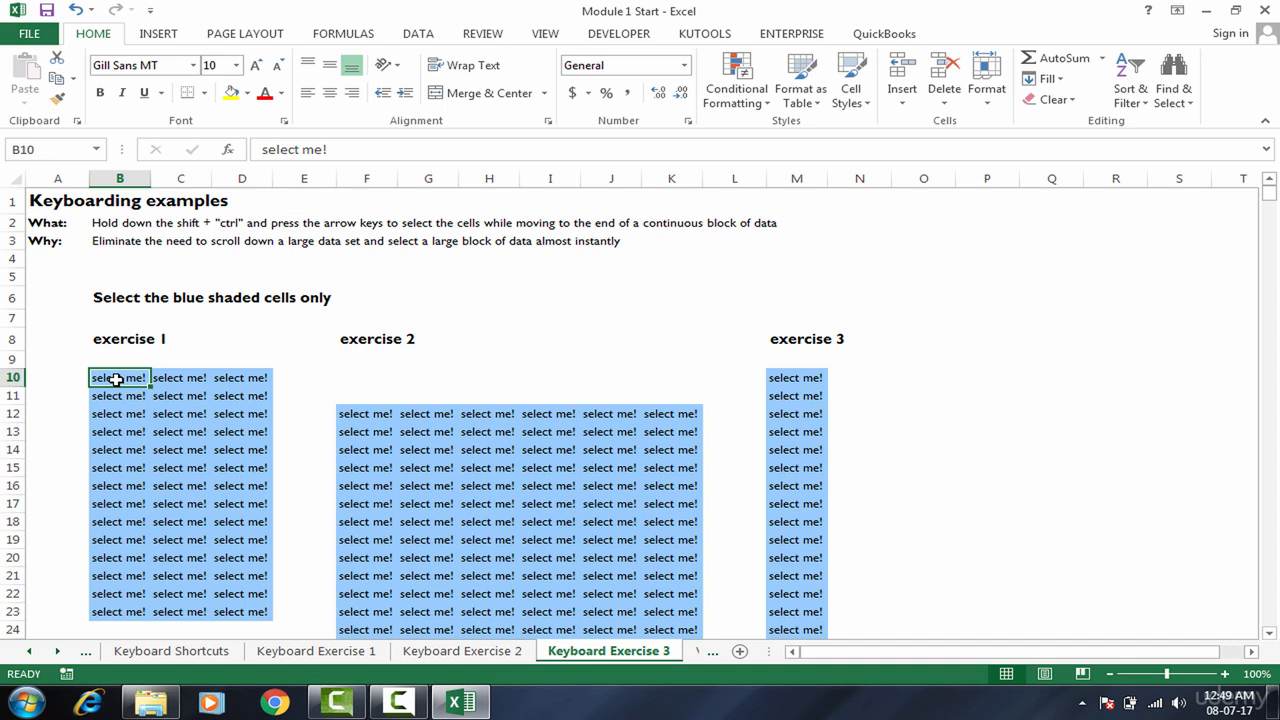
pyautogui.hotkey('ctrl', 'shift', 'Right')
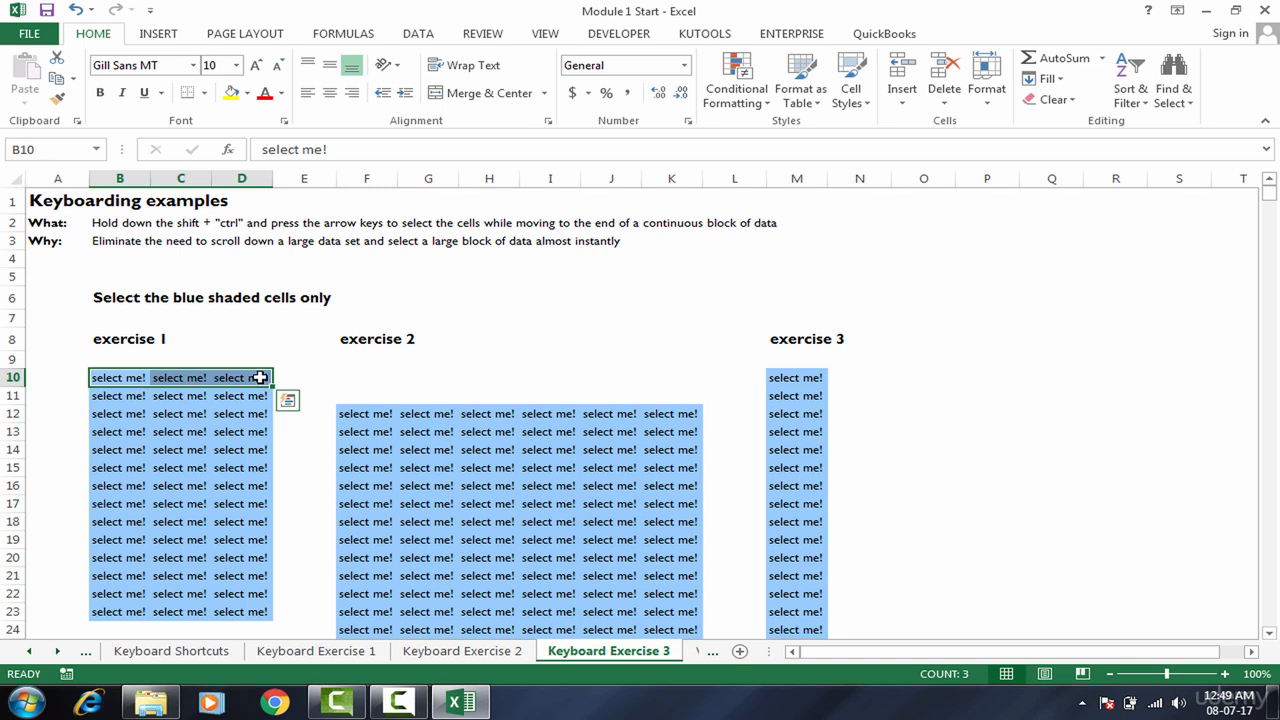
pyautogui.hotkey('ctrl', 'shift', 'Down')
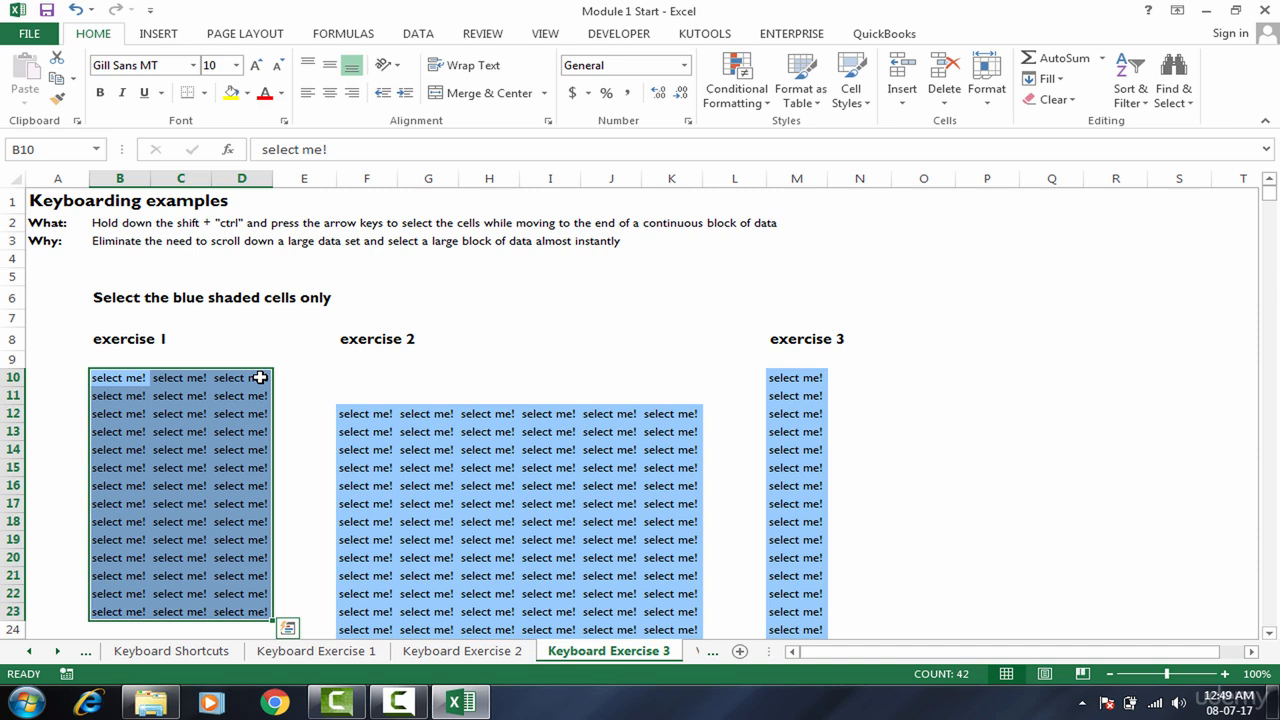
# Select the exercise 2 blue block from F12 across to column K and down to its last row.
pyautogui.click(373, 414)
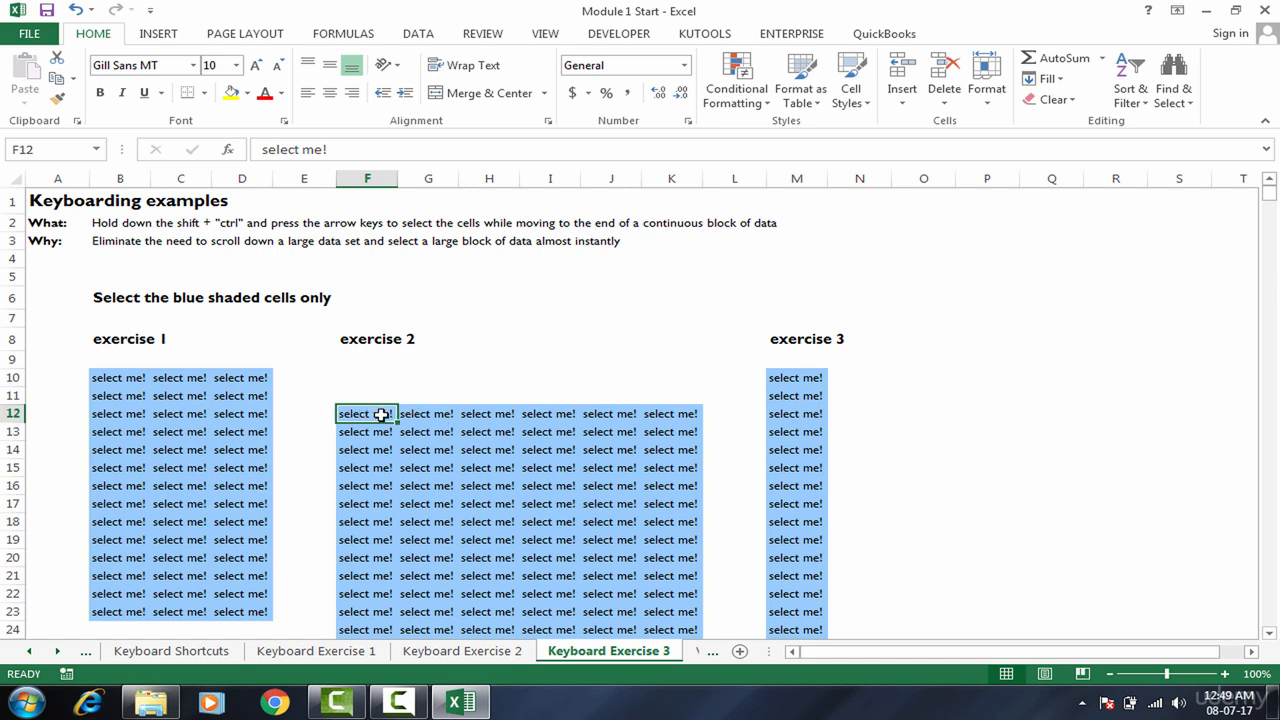
pyautogui.hotkey('shift', 'ctrl', 'Right')
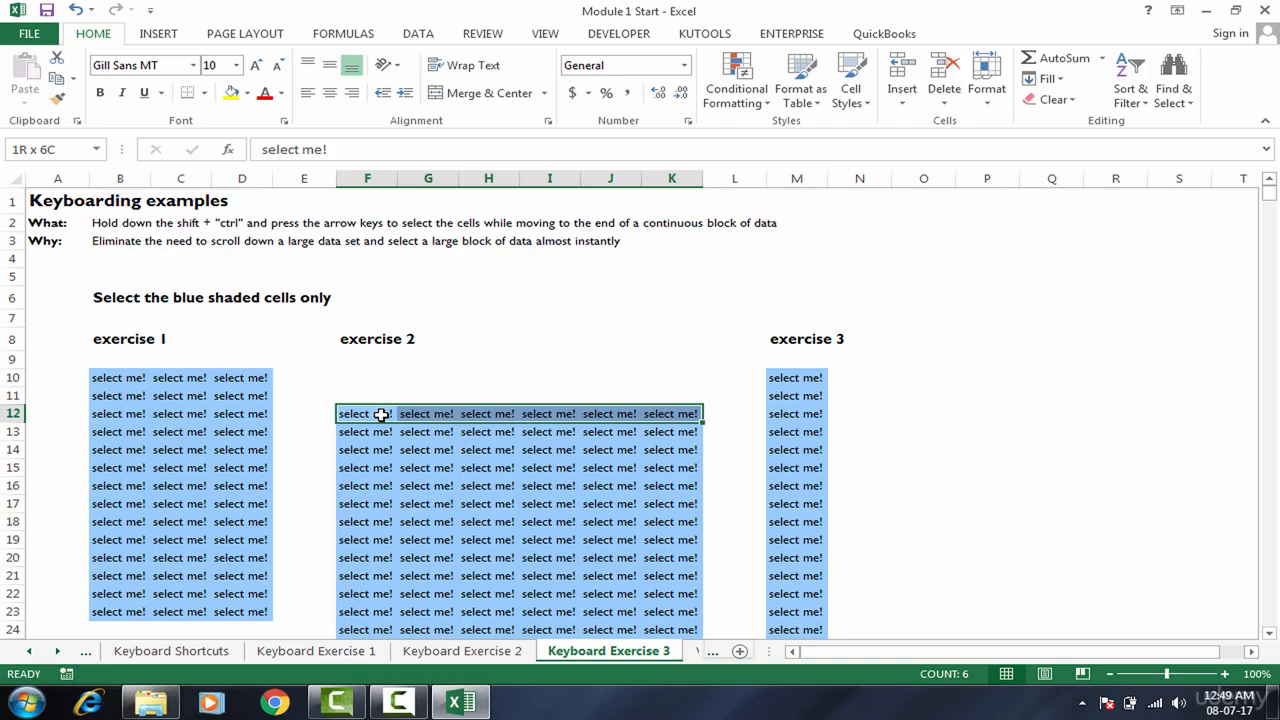
pyautogui.hotkey('shift', 'ctrl', 'Down')
# Move across to the exercise 3 column and select its blue cells from M10 down to M1199.
pyautogui.press('Right')
pyautogui.press('Right')
pyautogui.press('Right')
pyautogui.press('Right')
pyautogui.press('Right')
pyautogui.press('Right')
pyautogui.press('Right')
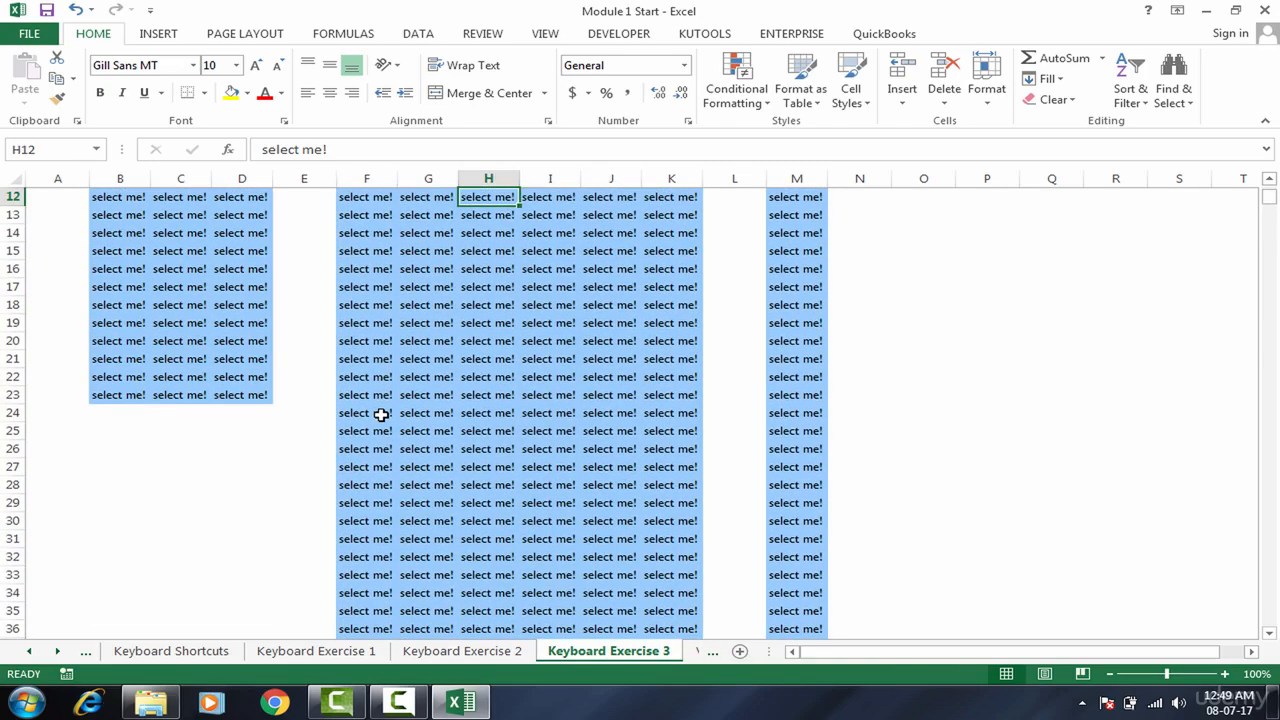
pyautogui.hotkey('ctrl', 'Up')
pyautogui.hotkey('ctrl', 'Up')
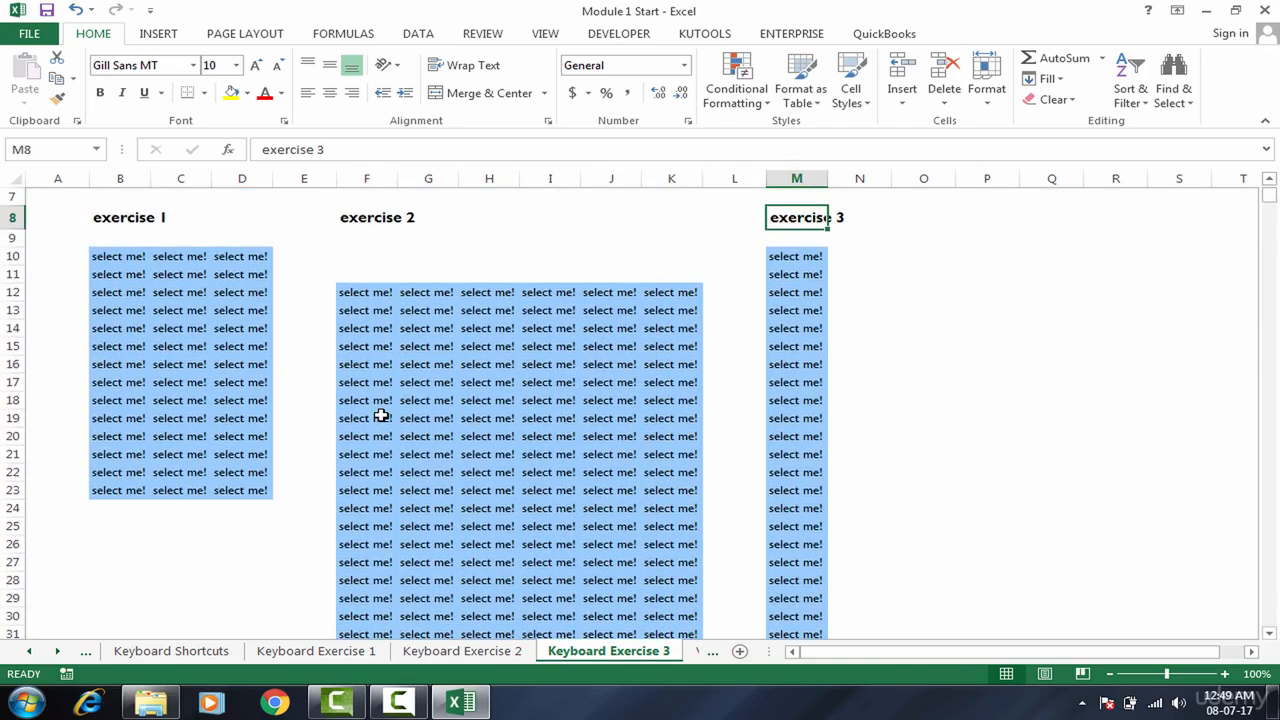
pyautogui.hotkey('ctrl', 'Down')
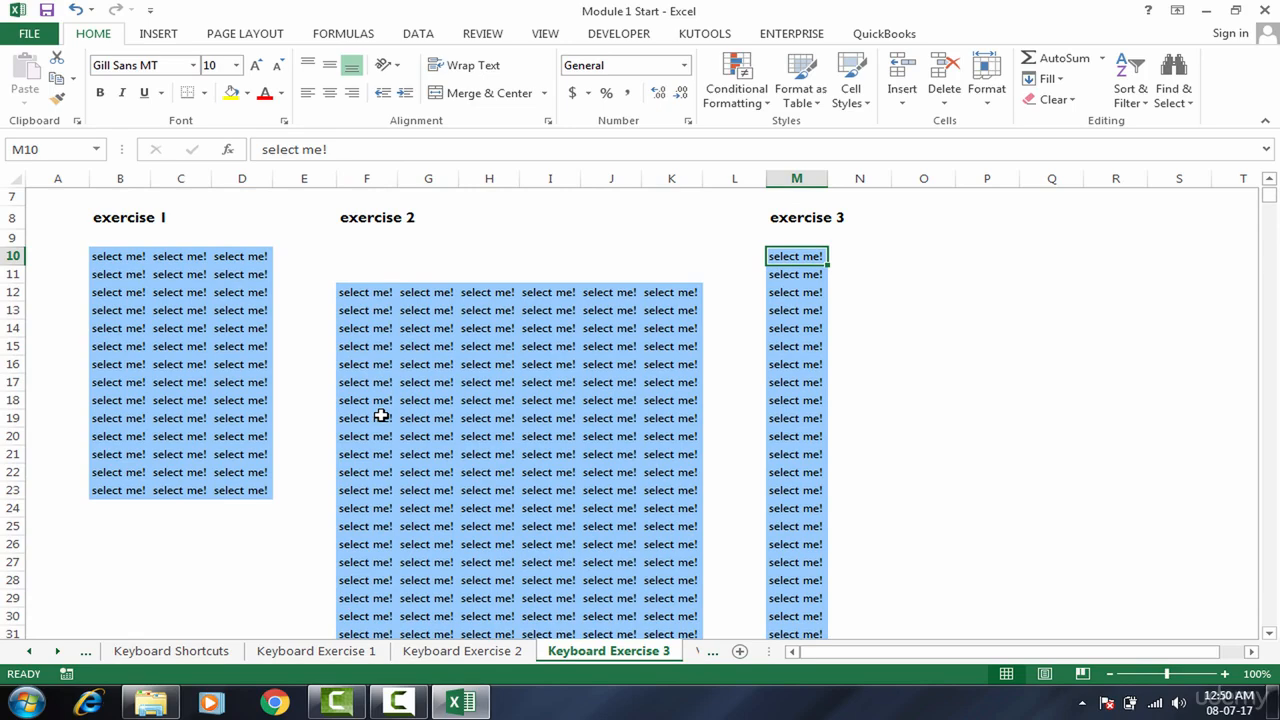
pyautogui.hotkey('shift', 'ctrl', 'Down')
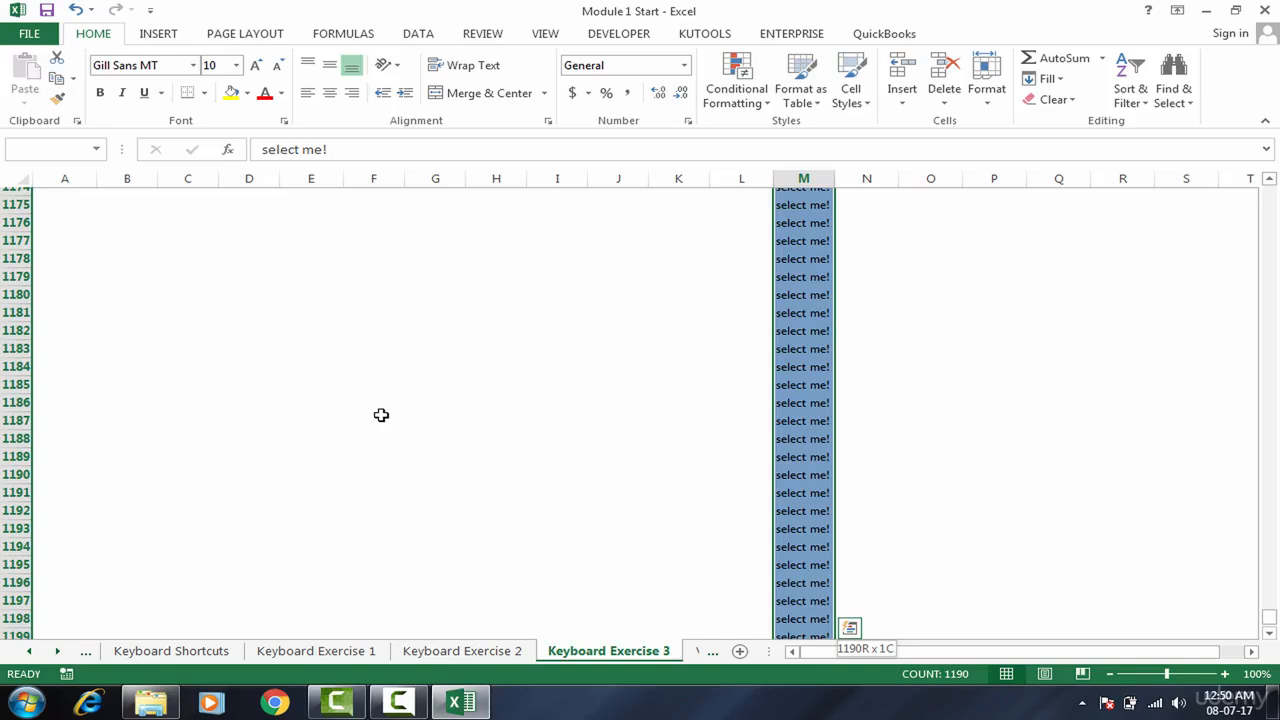
# Jump back up column M to the start of the sheet and move across row 1 to J1.
pyautogui.hotkey('ctrl', 'Up')
pyautogui.hotkey('ctrl', 'Up')
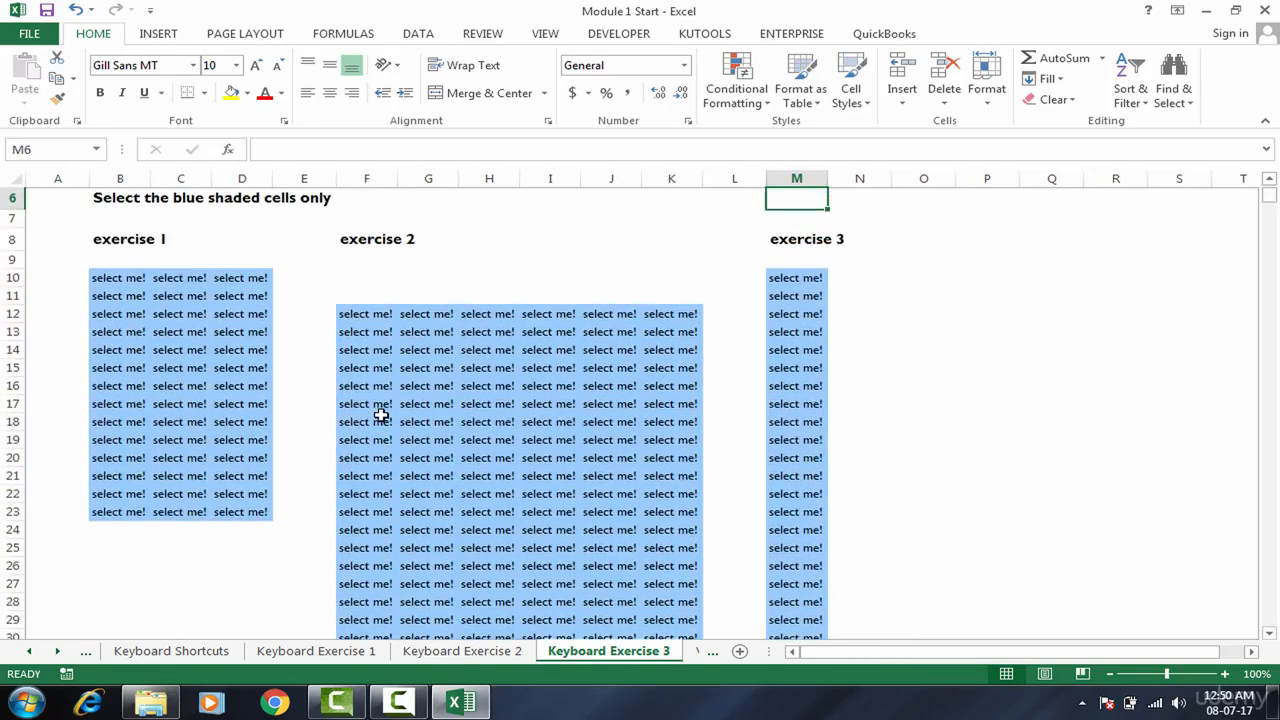
pyautogui.press('Left')
pyautogui.press('Left')
pyautogui.press('Left')
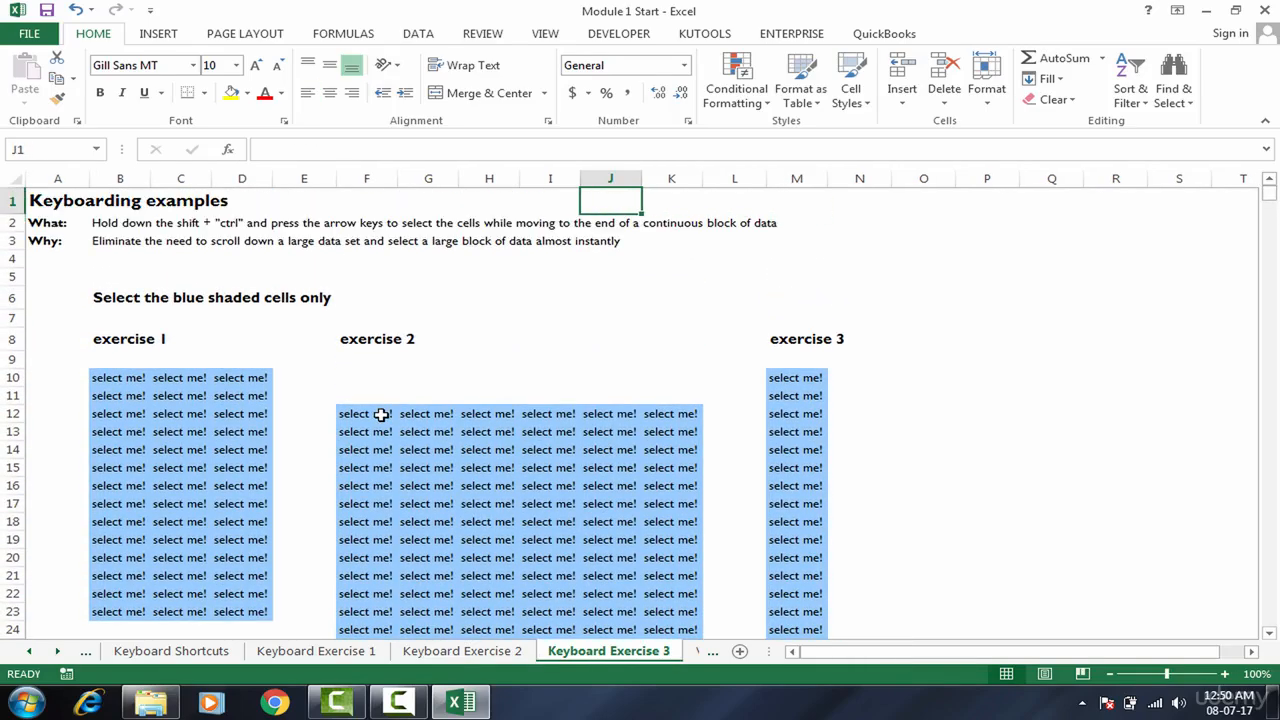
# View the VL Basics sheet, selecting C6 there, and return to Keyboard Exercise 3 with J15 selected.
pyautogui.click(701, 655)
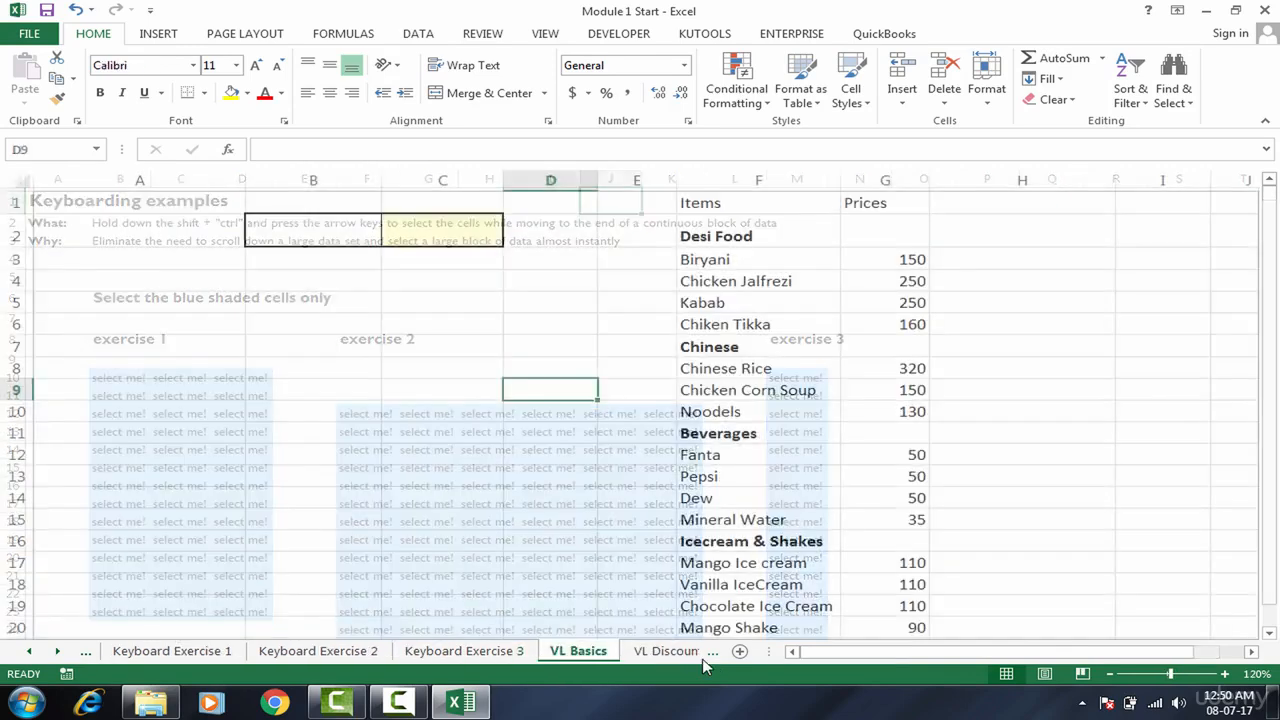
pyautogui.click(459, 333)
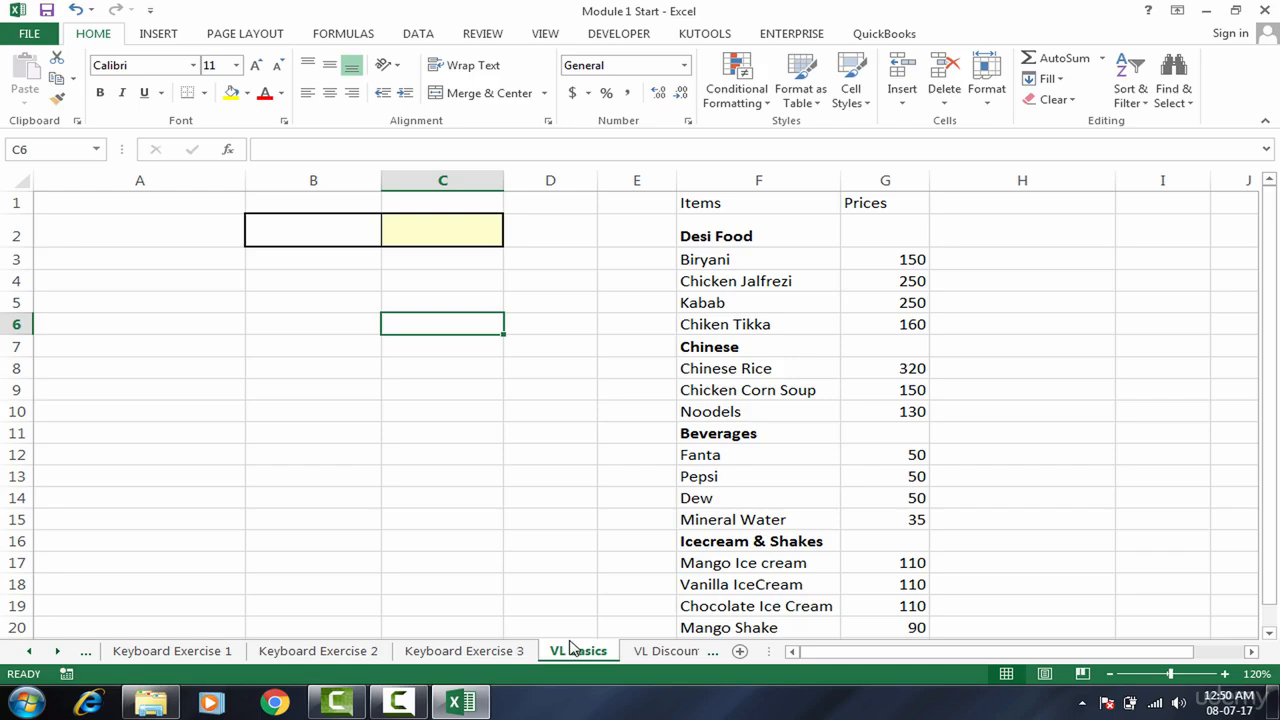
pyautogui.click(520, 651)
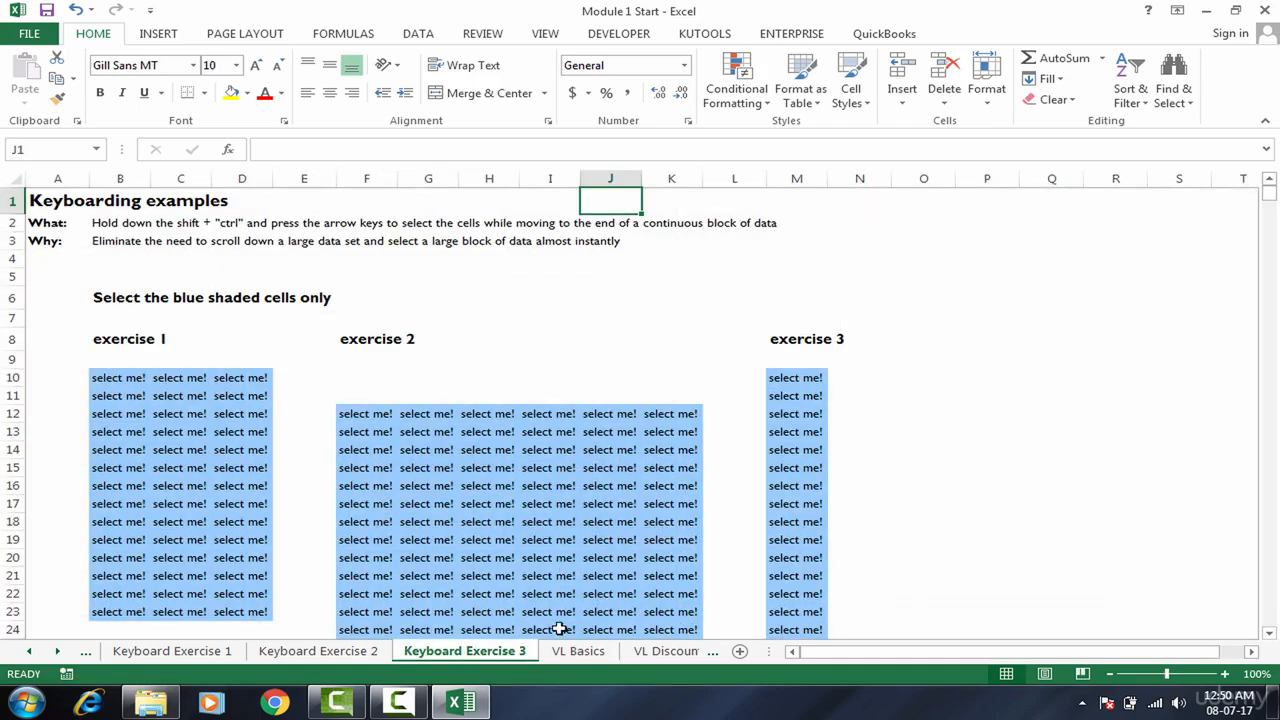
pyautogui.click(560, 545)
pyautogui.click(587, 471)
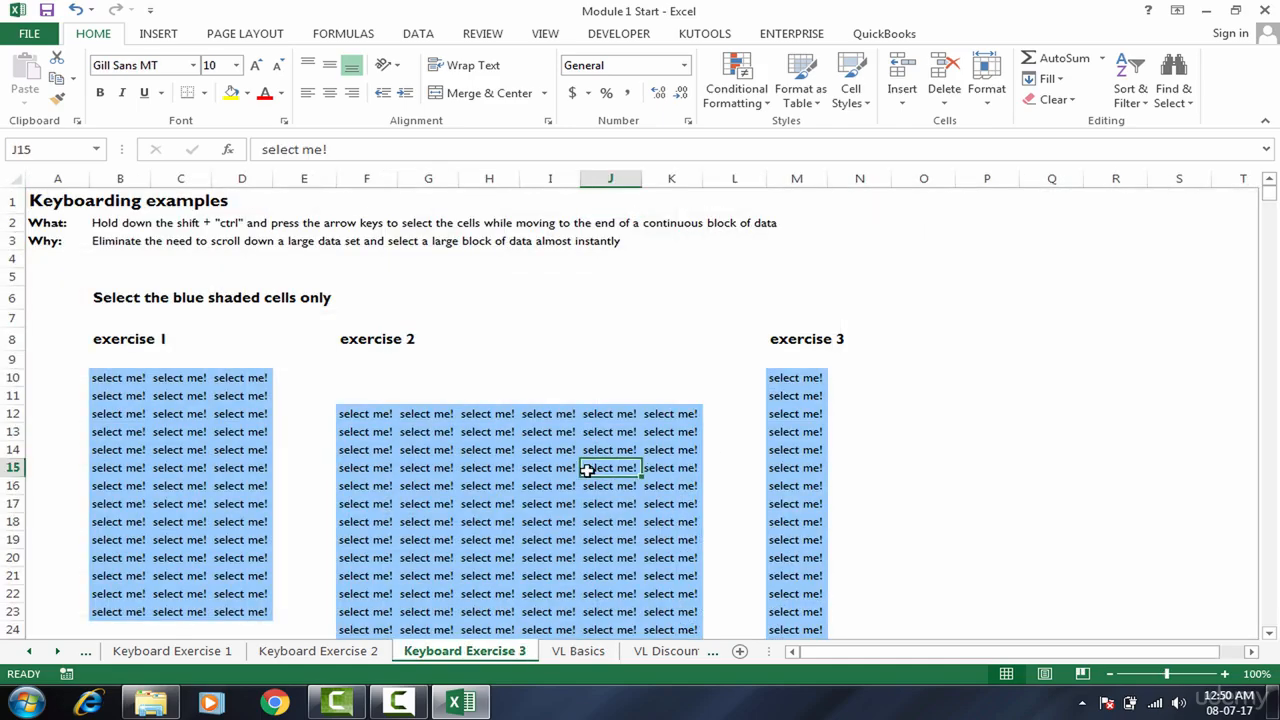